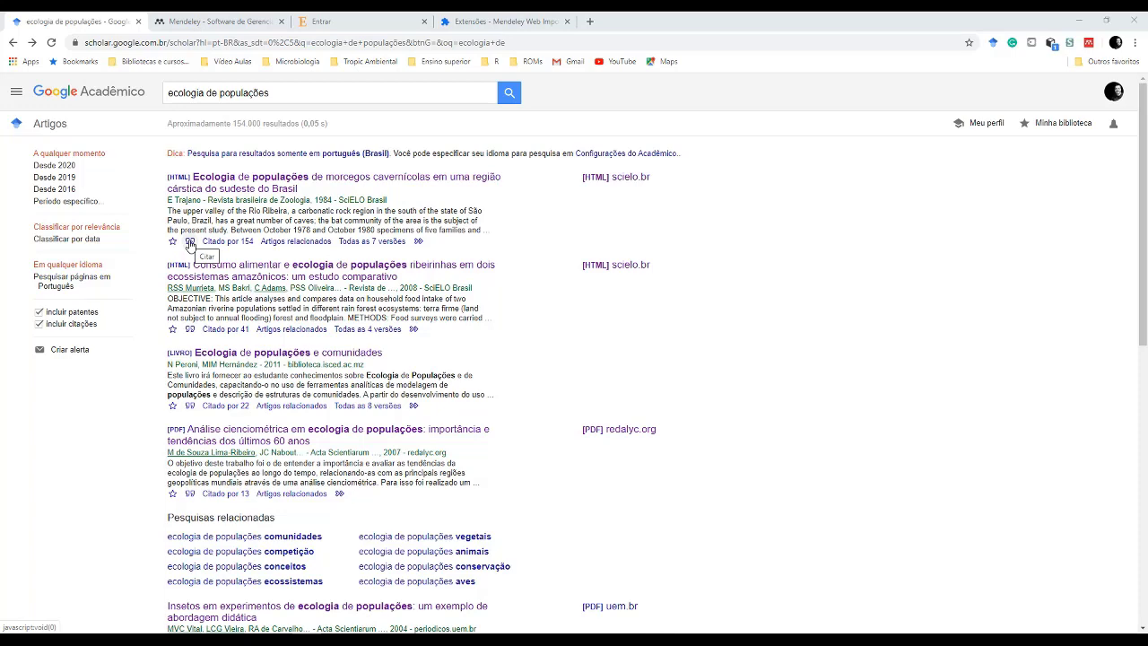
Copy the NBR 6023 citation of the first result, "Ecologia de populações de morcegos cavernícolas", into the Word document under Referências and start a new line.
left_click(189, 243)
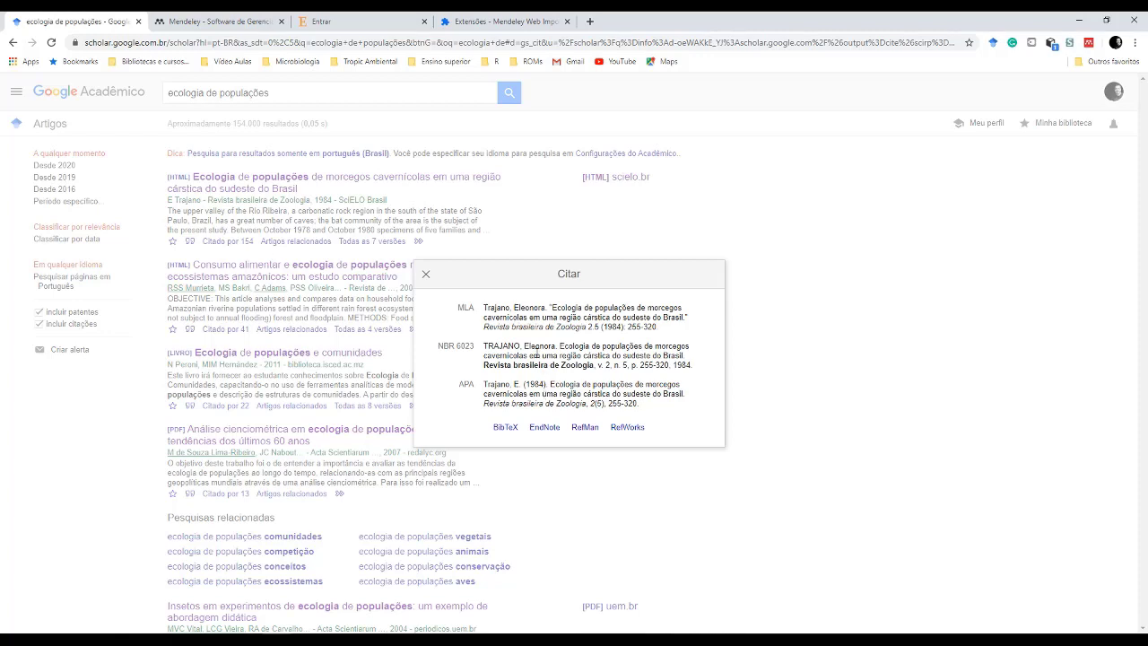
left_click(529, 354)
key("ctrl+c")
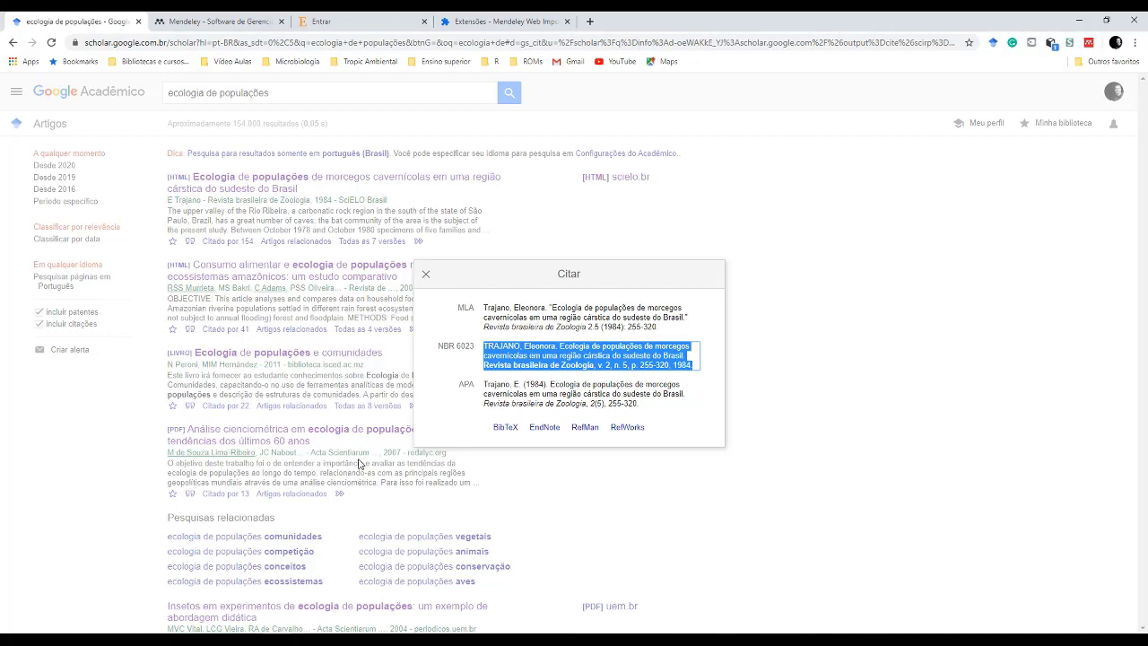
key("alt+Tab")
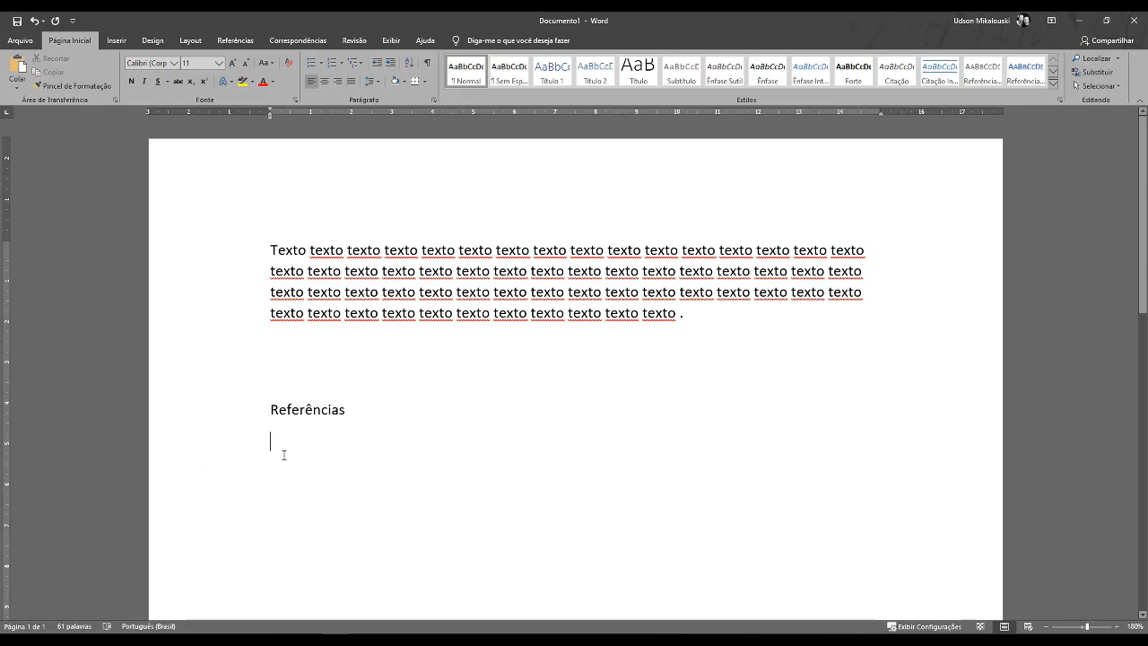
key("ctrl+v")
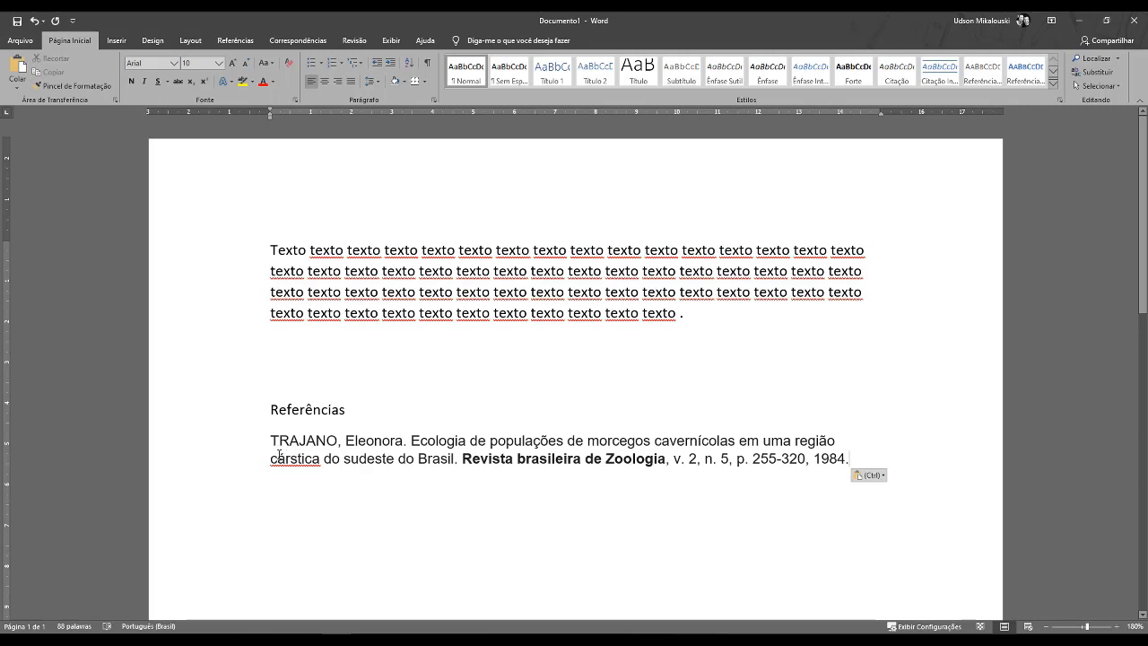
left_click_drag(463, 459, 665, 459)
left_click(291, 495)
left_click(862, 460)
key("Return")
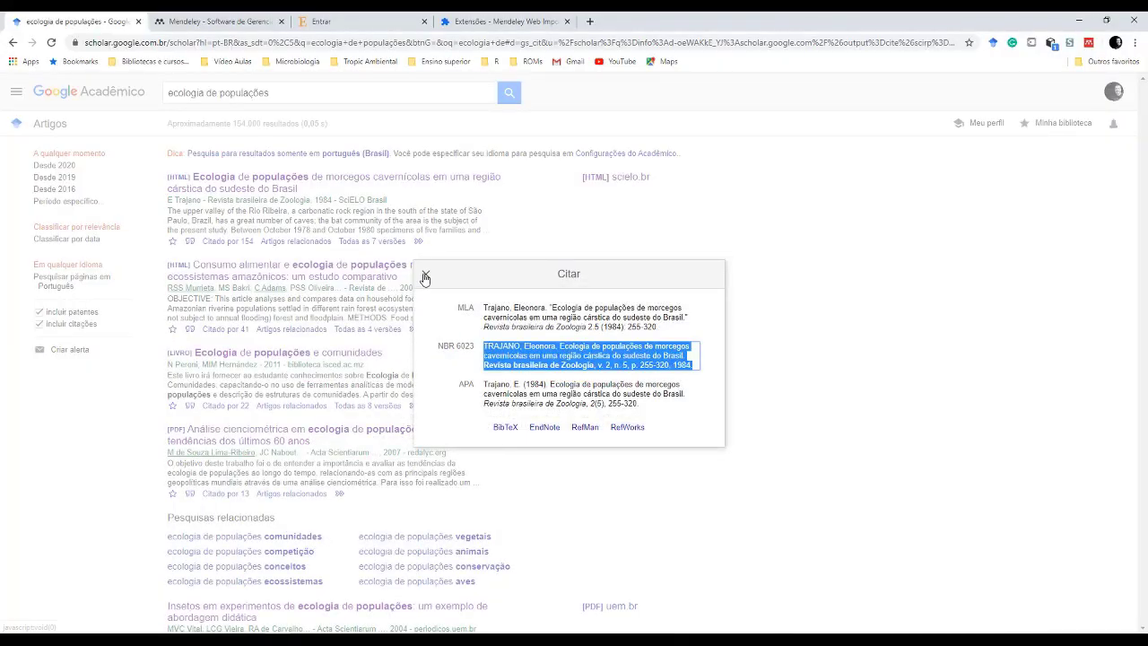
Copy the NBR 6023 citation of the book "Ecologia de populações e comunidades" into the Word document above the existing reference.
left_click(425, 274)
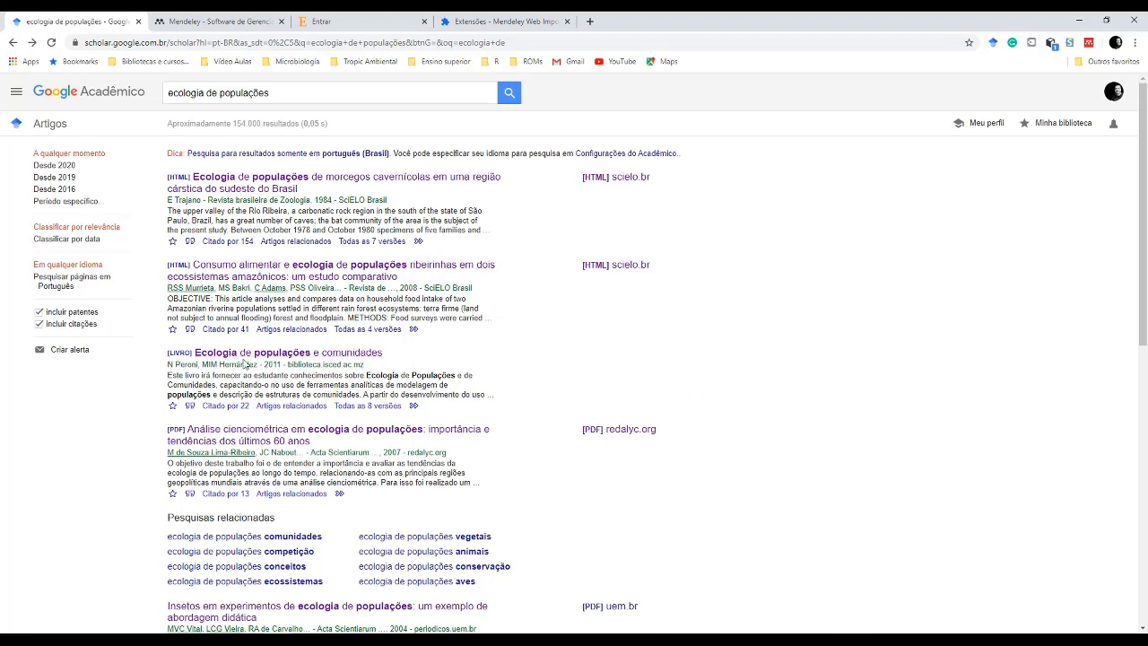
left_click(191, 411)
left_click(494, 360)
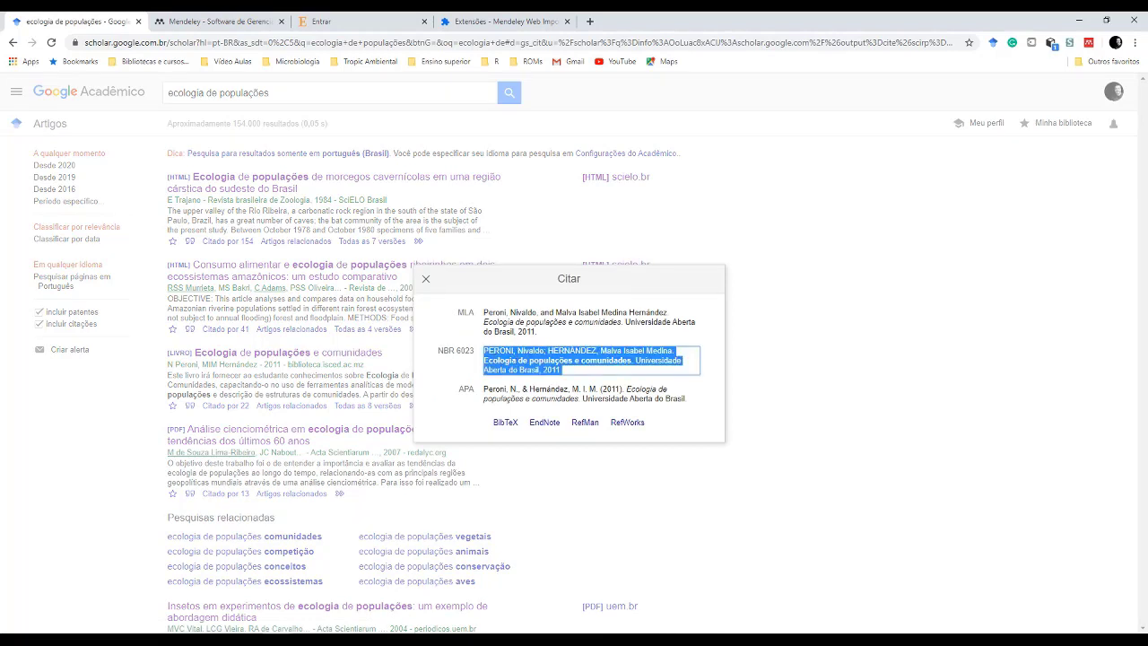
key("alt+Tab")
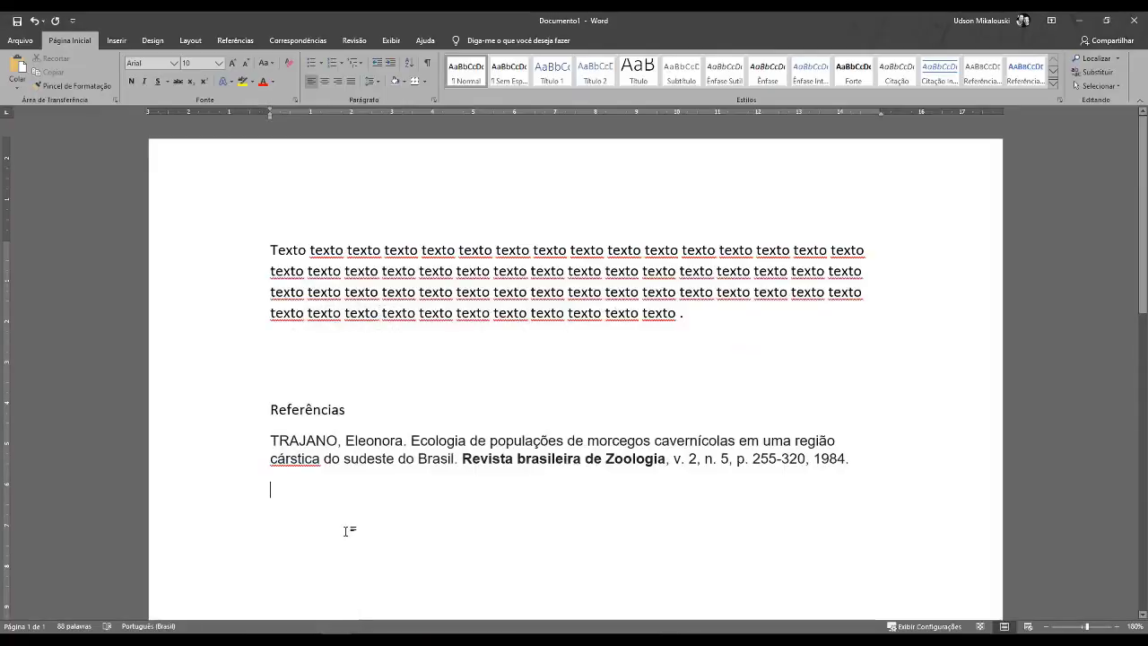
left_click(271, 438)
left_click(266, 442)
key("Return")
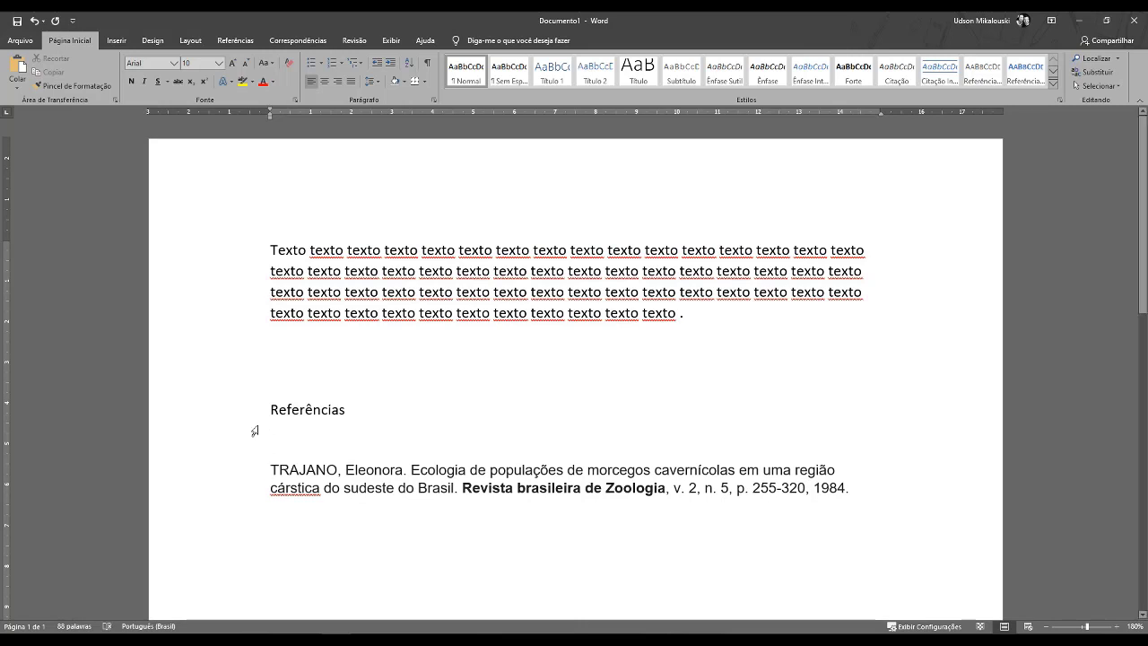
type("PERONI, Nivaldo; HERNÁNDEZ, Malva Isabel Medina. Ecologia de populações e comunidades. Universidade Aberta do Brasil, 2011.")
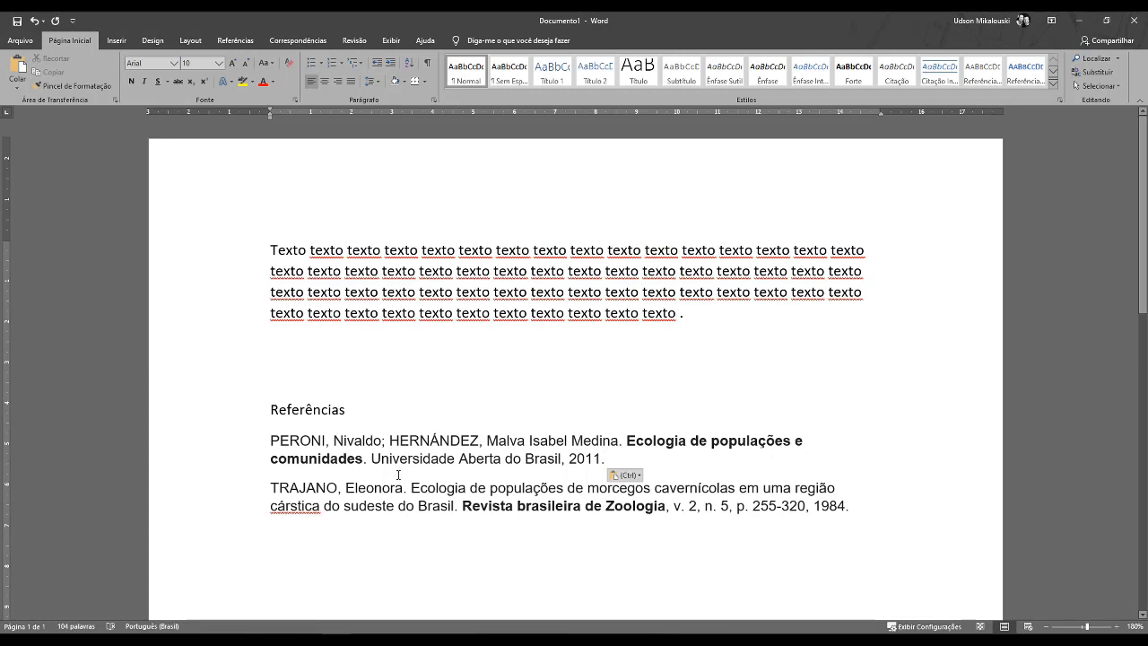
Copy the NBR 6023 citation of "Consumo alimentar e ecologia de populações ribeirinhas" into the Word document as the last reference.
left_click(853, 505)
key("Return")
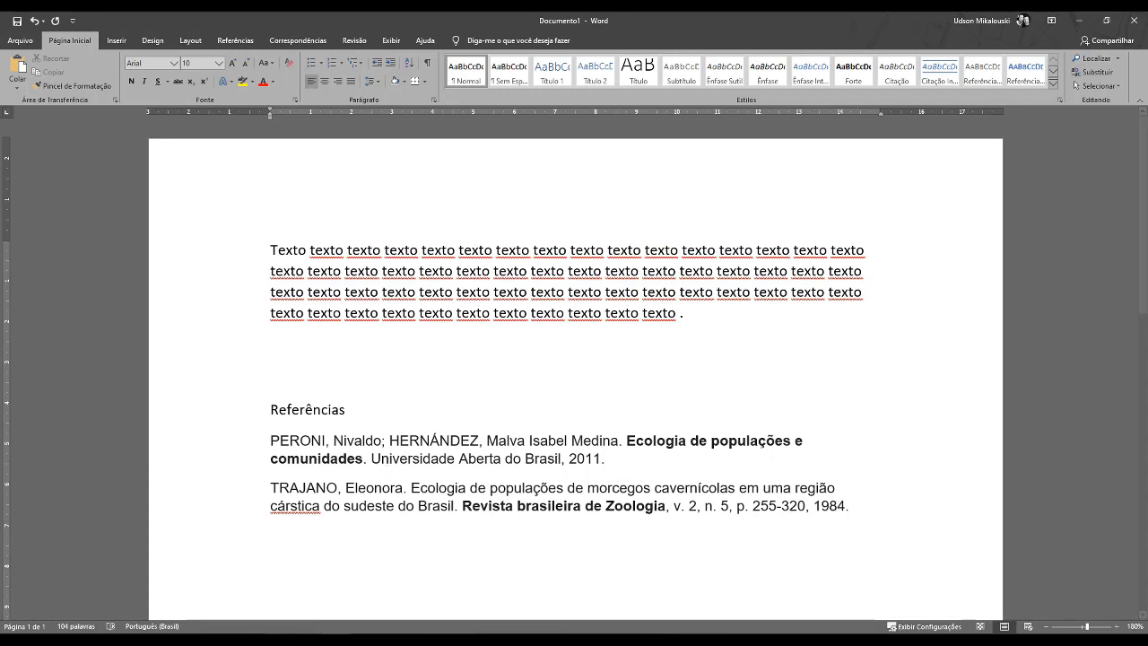
left_click(277, 641)
left_click(277, 592)
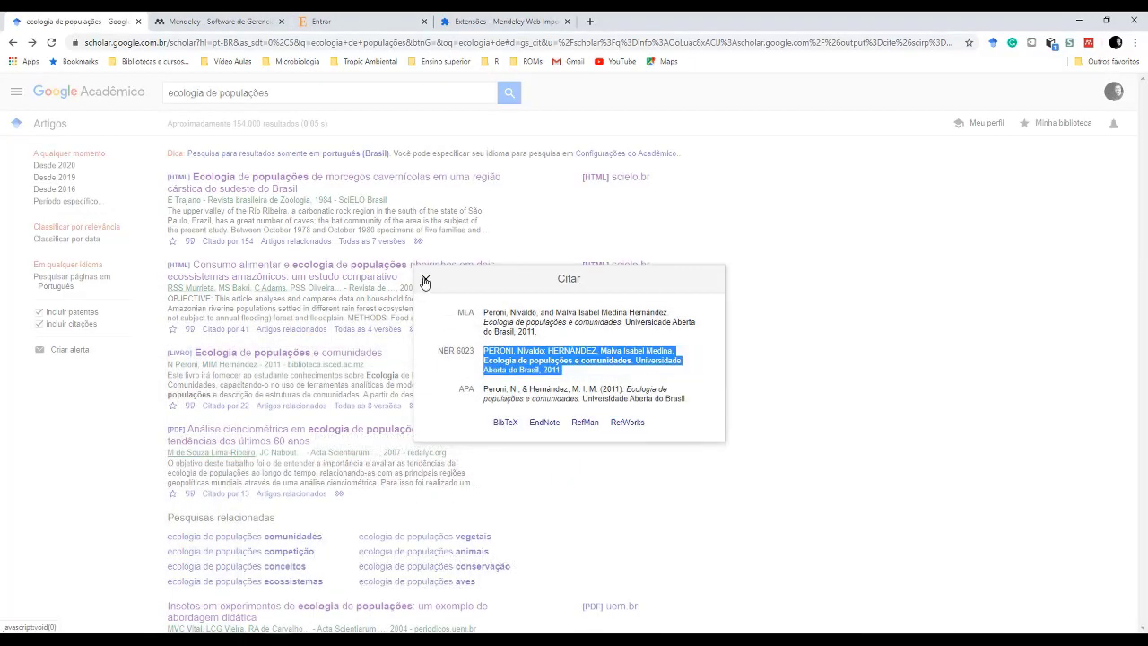
left_click(425, 283)
left_click(190, 331)
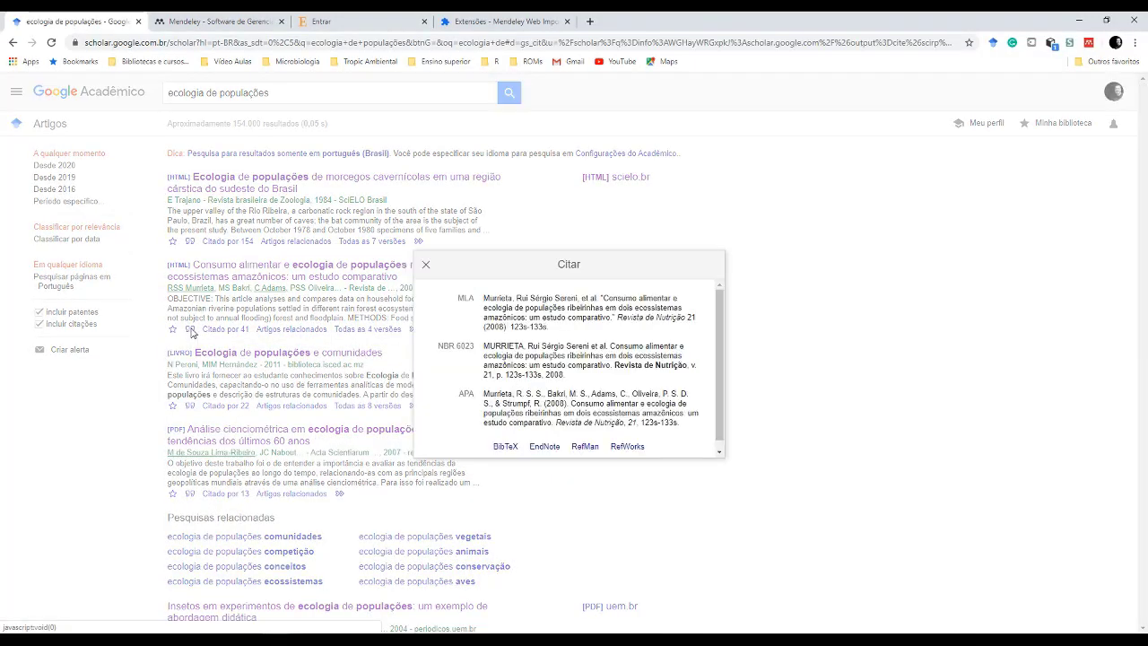
left_click(525, 357)
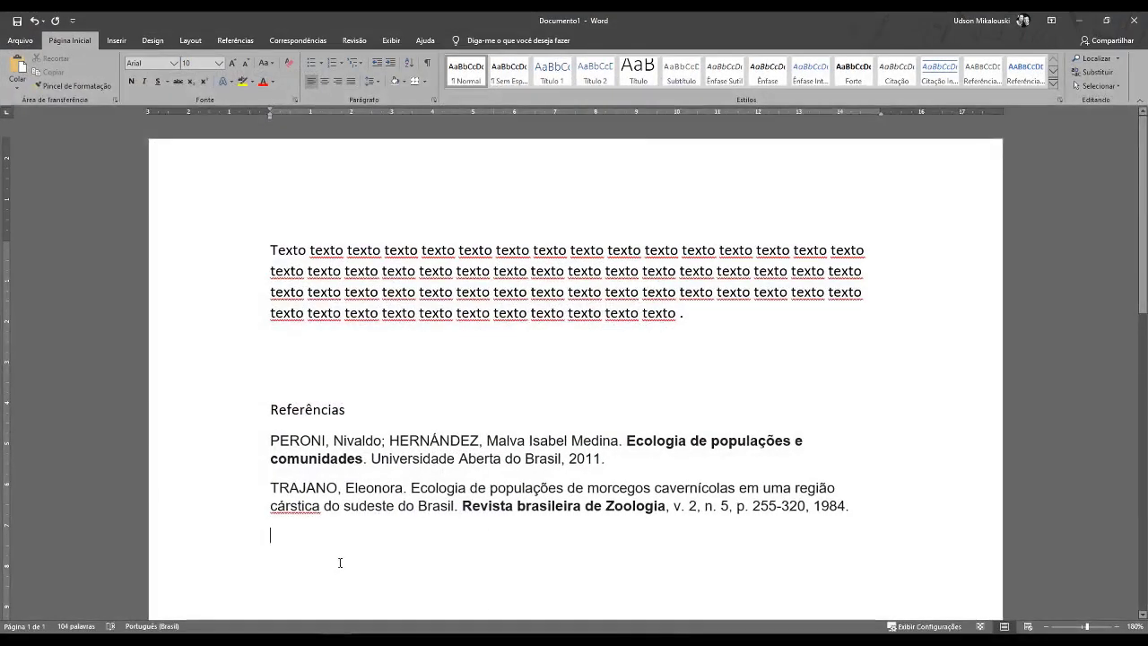
type("MURRIETA, Rui Sérgio Sereni et al. Consumo alimentar e ecologia de populações ribeirinhas em dois ecossistemas amazônicos: um estudo comparativo. Revista de Nutrição, v. 21, p. 123s-133s, 2008.")
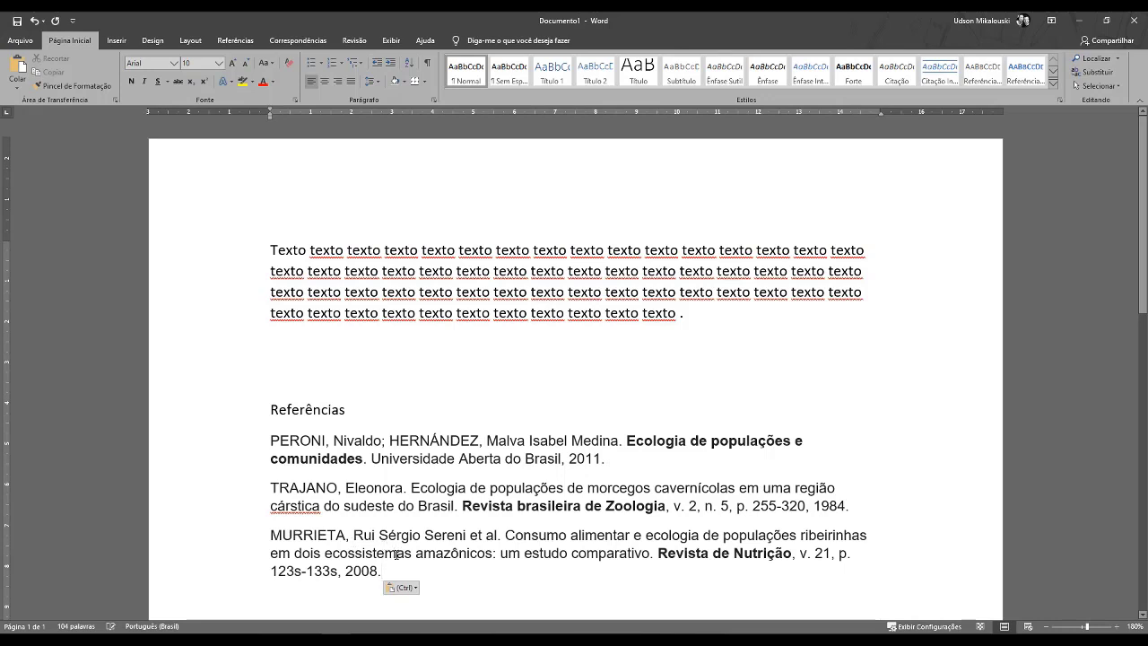
Sort the three references alphabetically by paragraph in ascending order.
left_click_drag(340, 582, 265, 443)
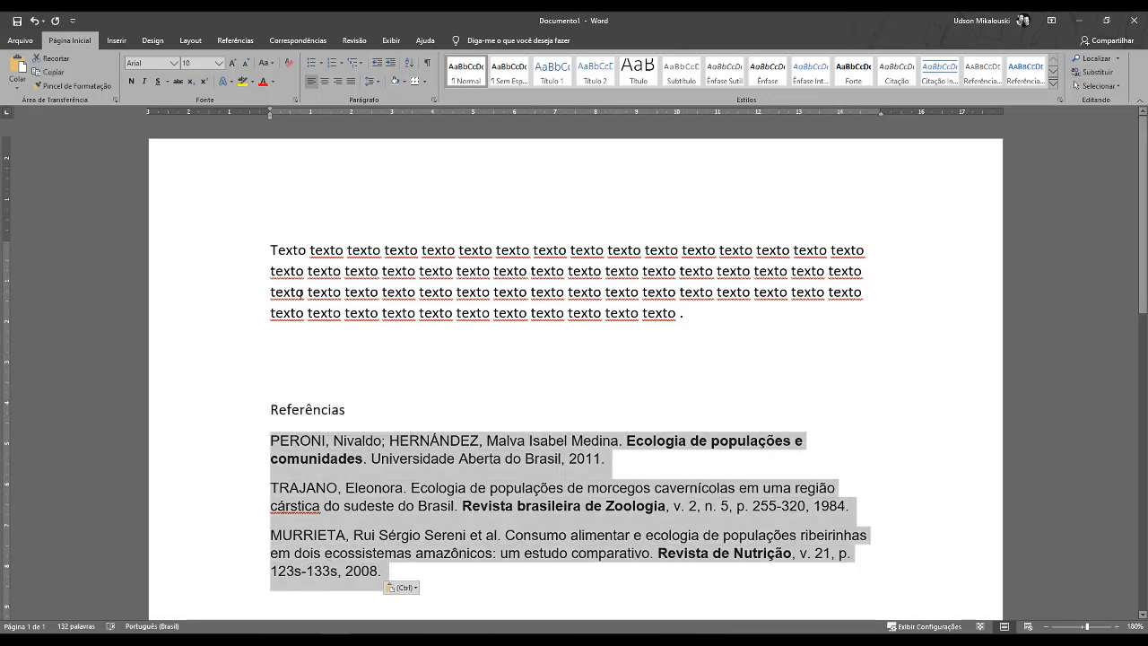
left_click(409, 68)
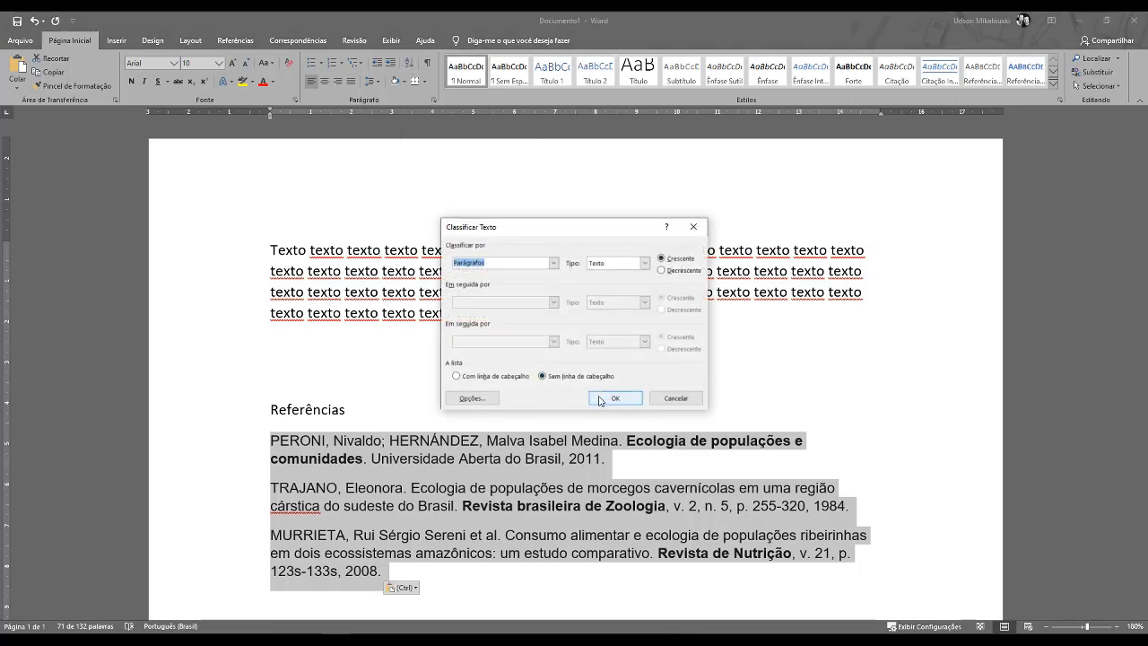
left_click(601, 399)
left_click(402, 484)
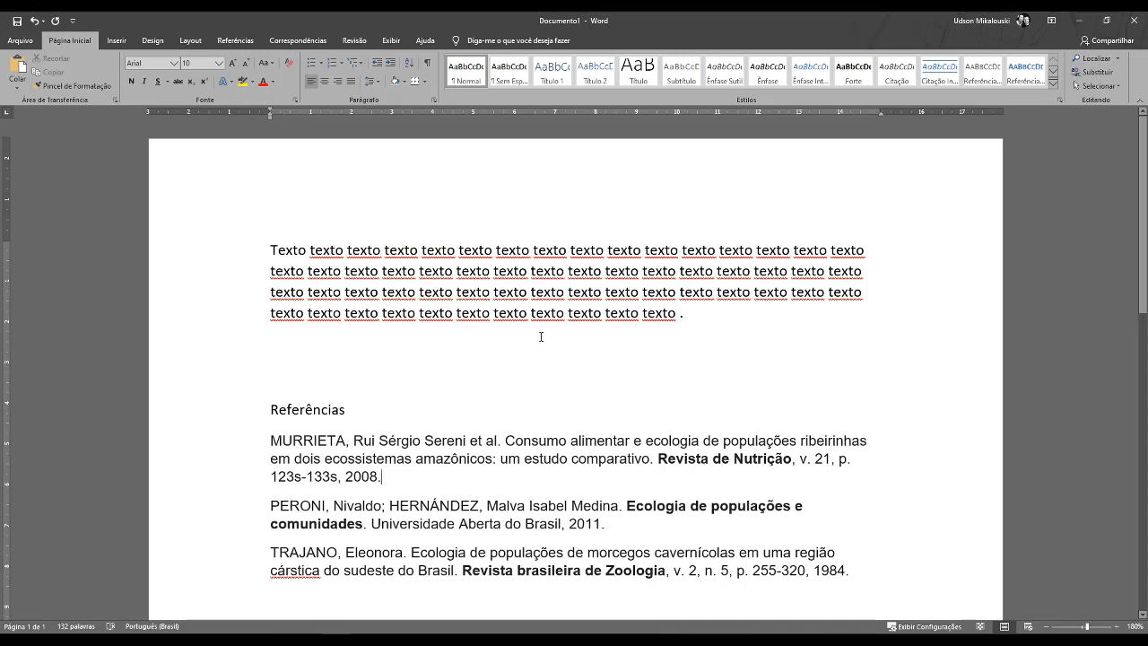
Add a superscript 1 as a citation mark after the last word of the body paragraph.
left_click(680, 312)
type(".")
left_click(676, 313)
type("1")
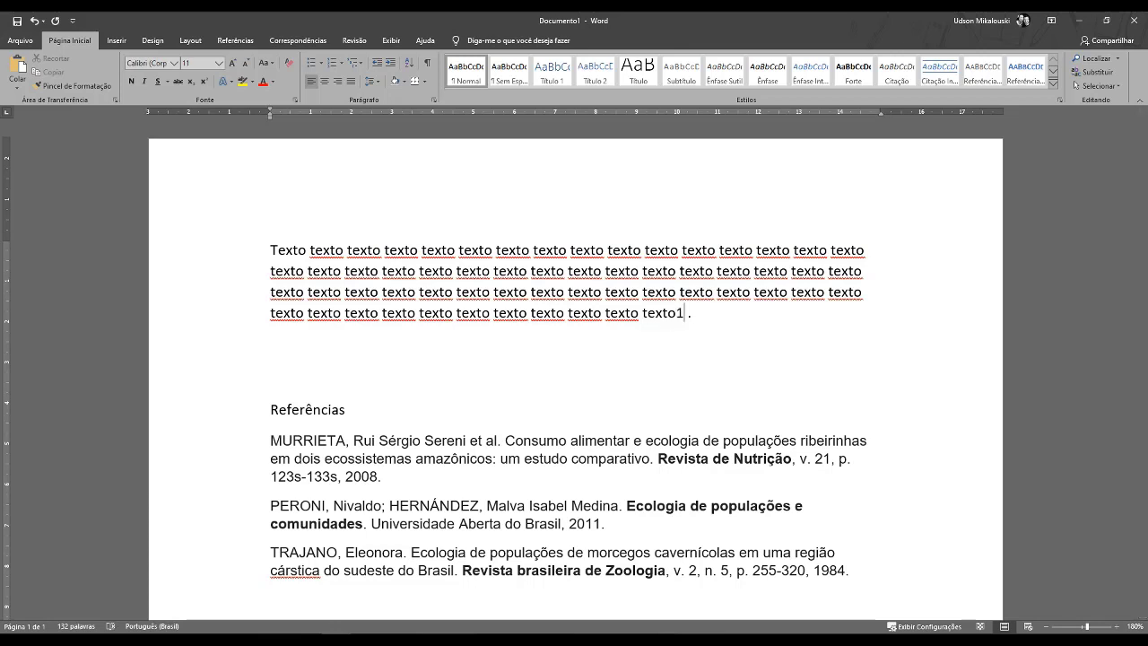
key("shift+Left")
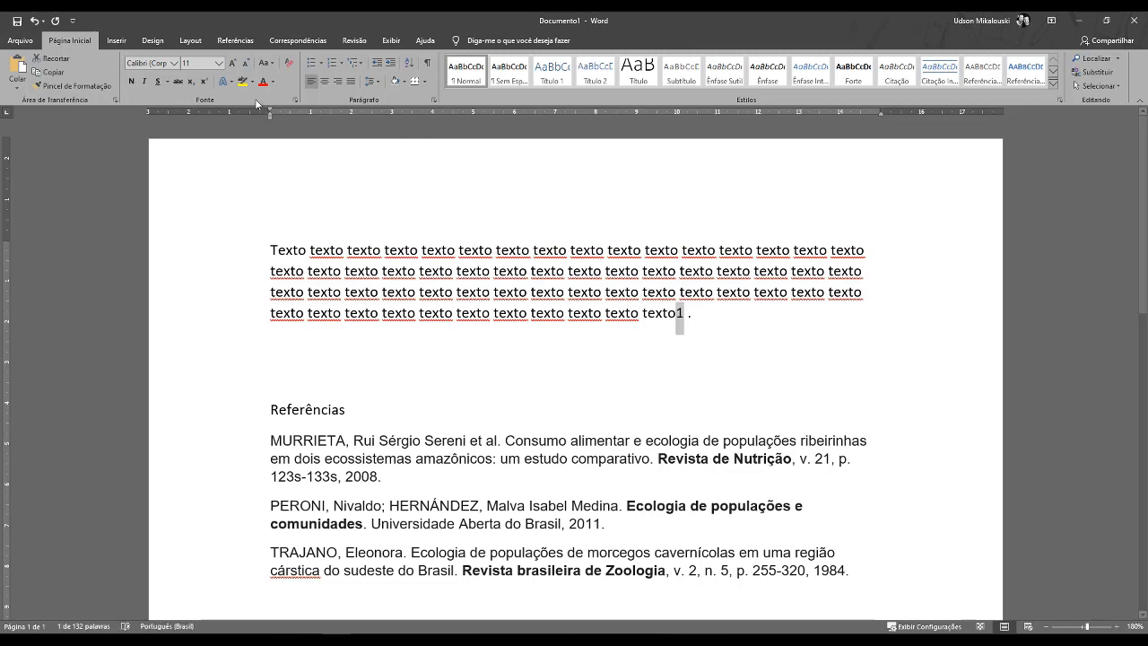
left_click(203, 82)
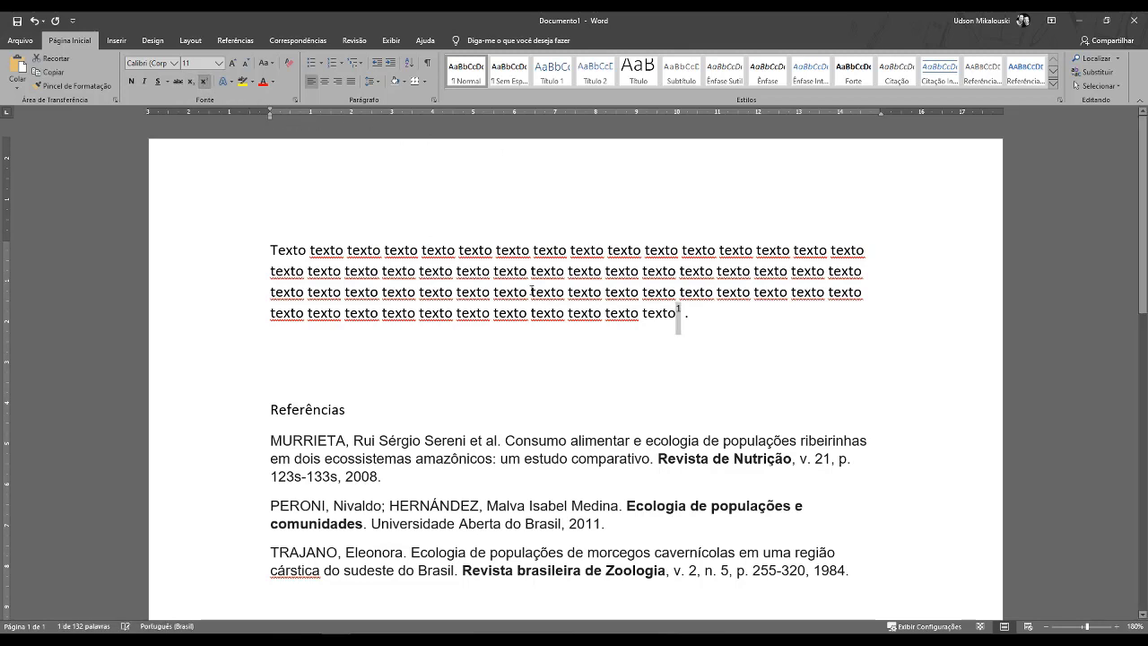
left_click(660, 315)
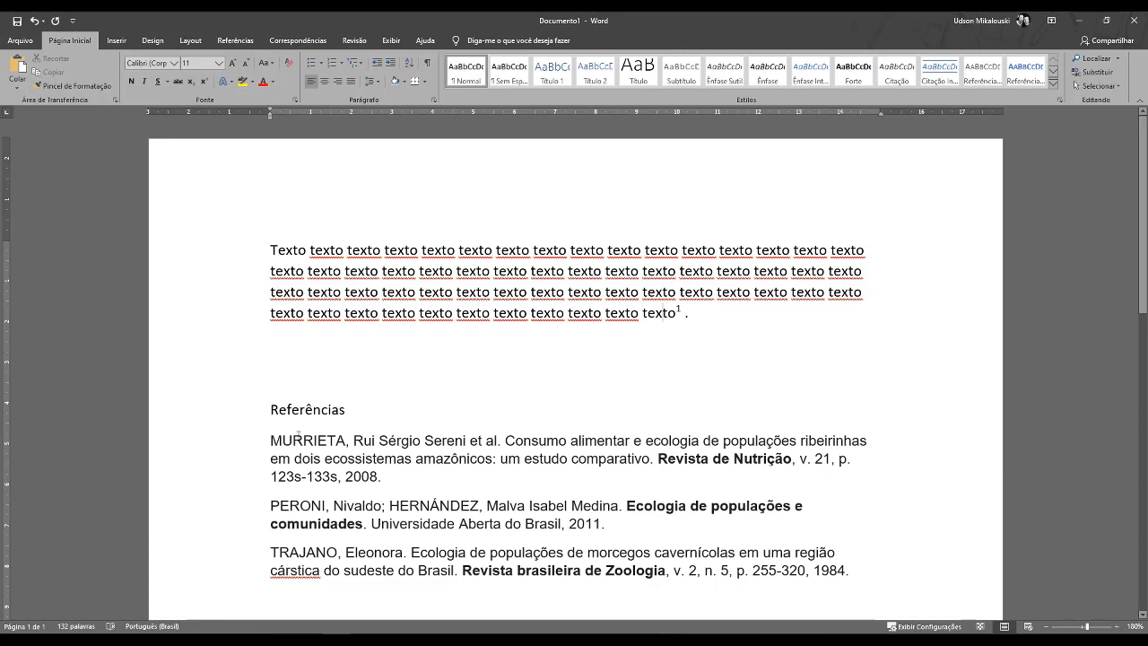
Number the references by hand: 1 before the second entry, 2 before the first and 3 before the third.
left_click(268, 439)
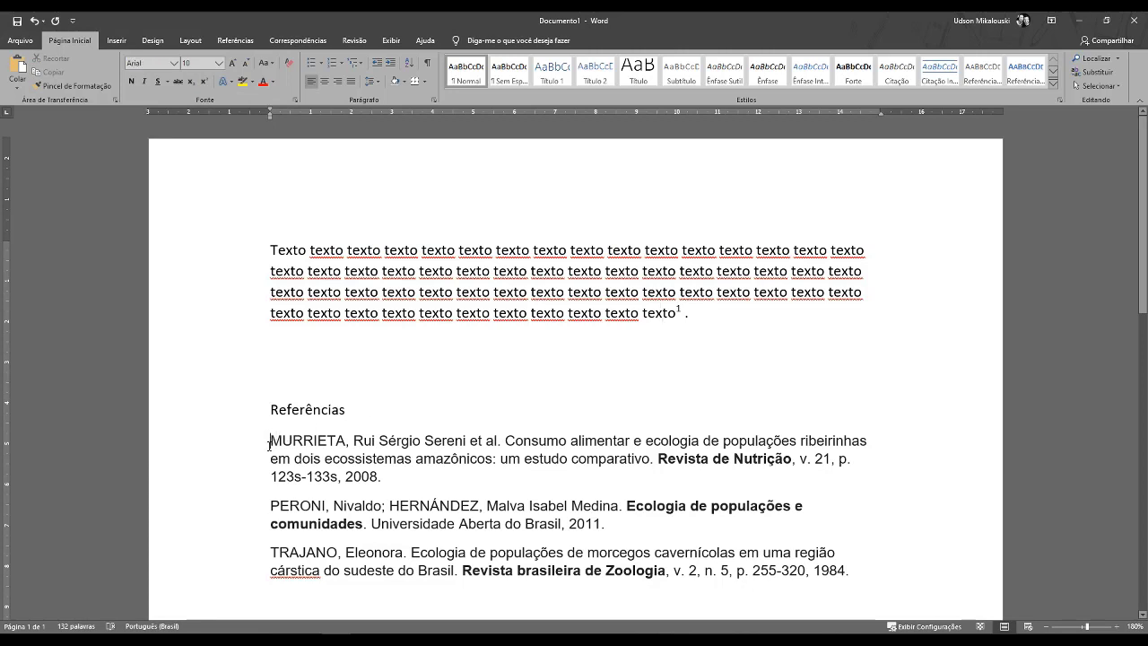
left_click(269, 512)
type("1")
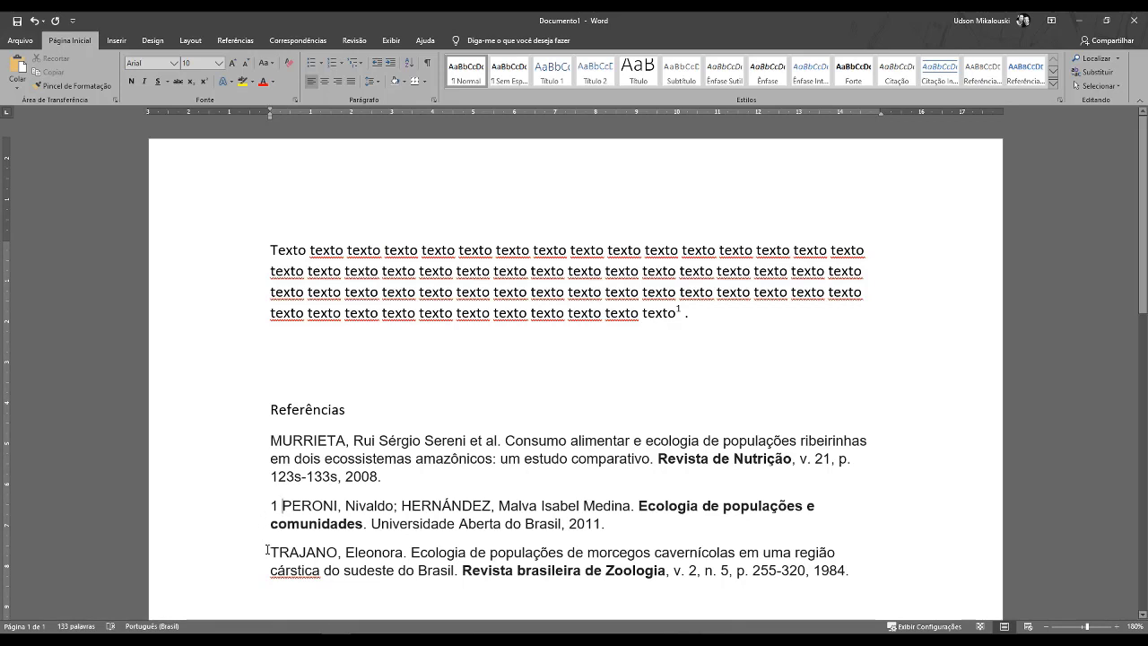
left_click(267, 441)
type("2")
left_click(270, 552)
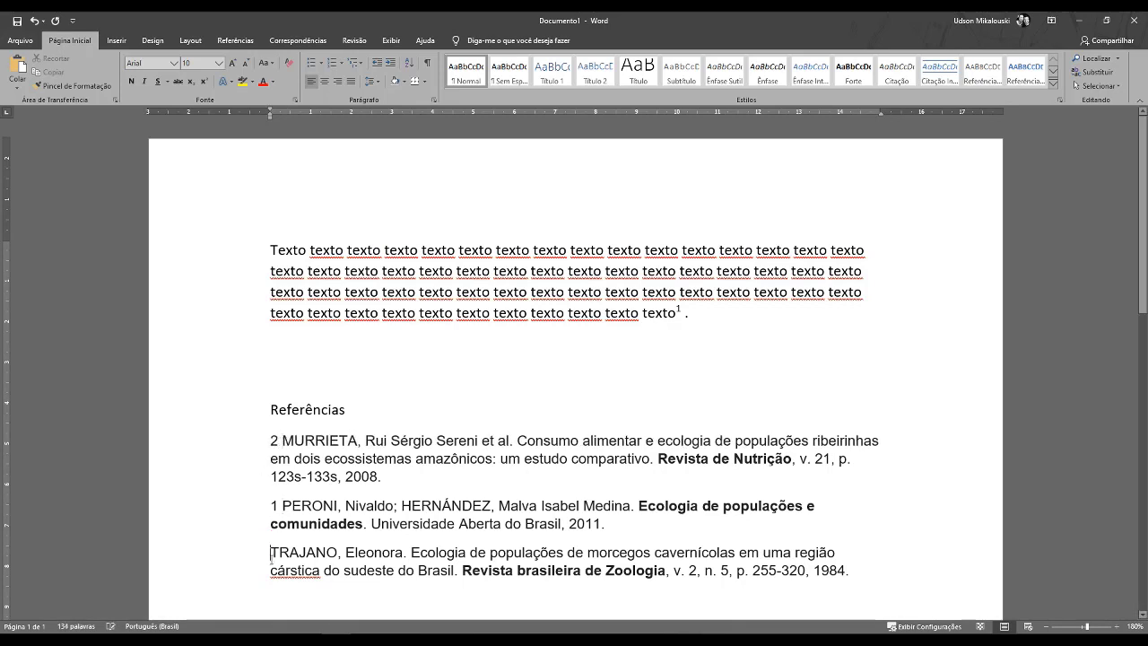
type("3")
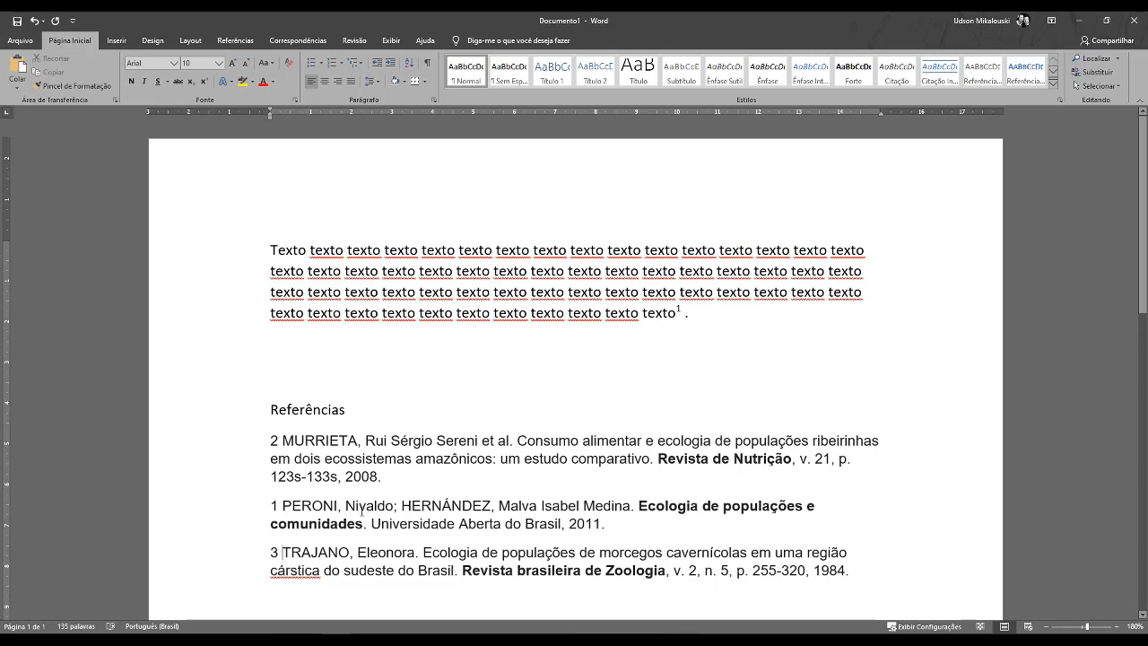
Remove the superscript citation mark from the body paragraph and the manual numbers from the three references.
left_click(684, 312)
key("BackSpace")
left_click(285, 446)
key("BackSpace")
key("BackSpace")
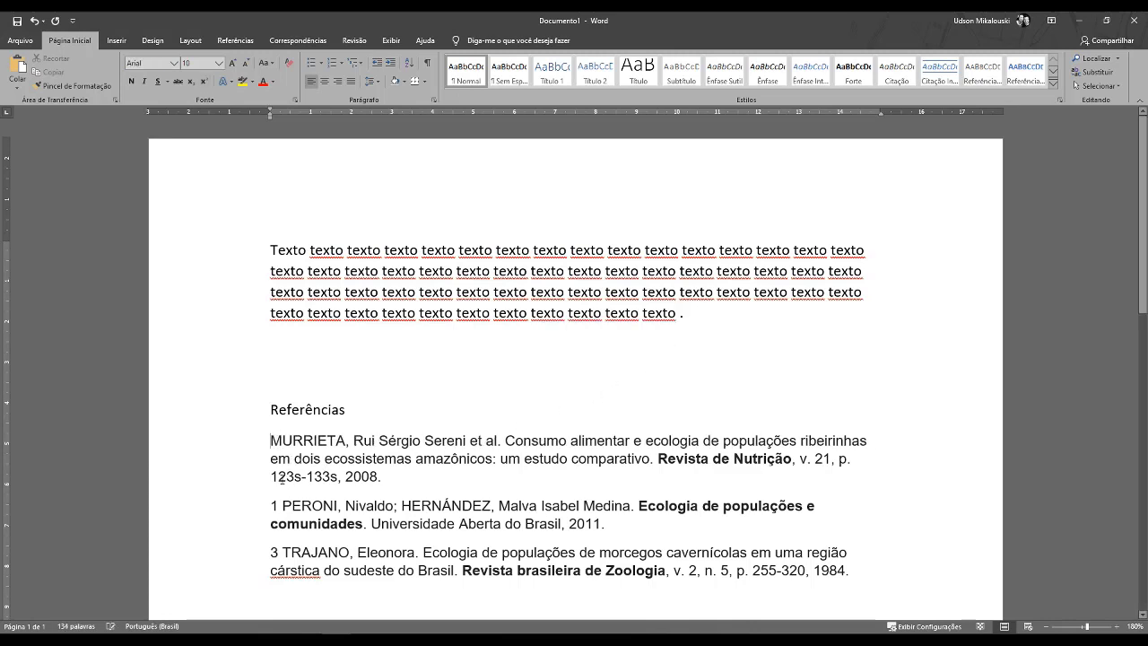
left_click(283, 507)
key("BackSpace")
key("BackSpace")
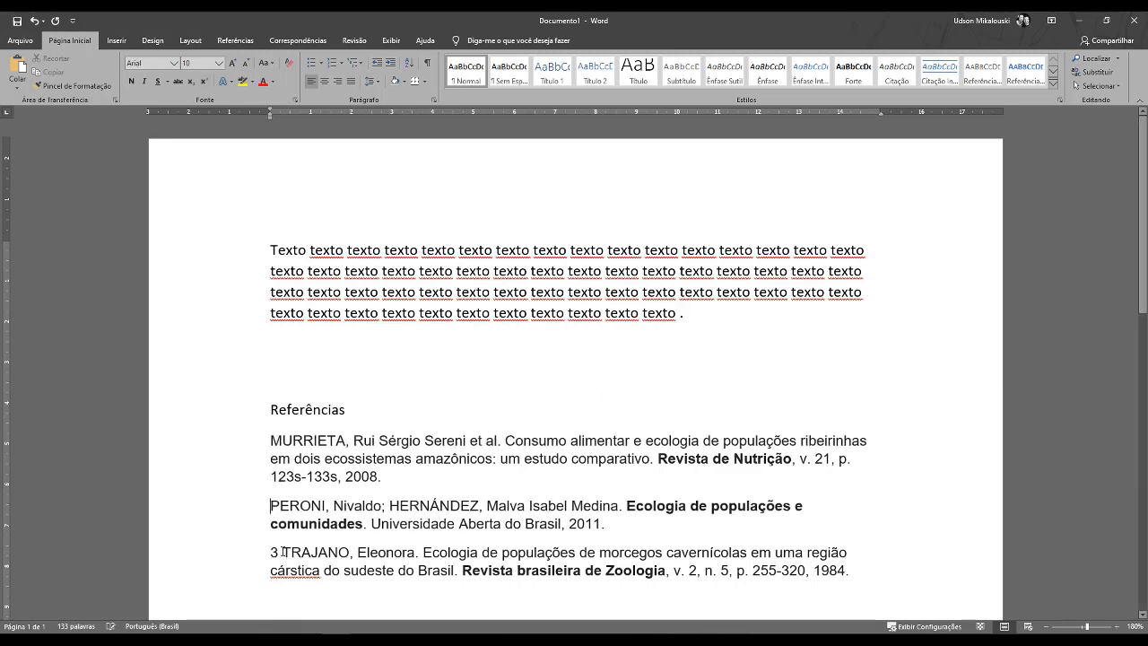
left_click(283, 554)
key("BackSpace")
key("BackSpace")
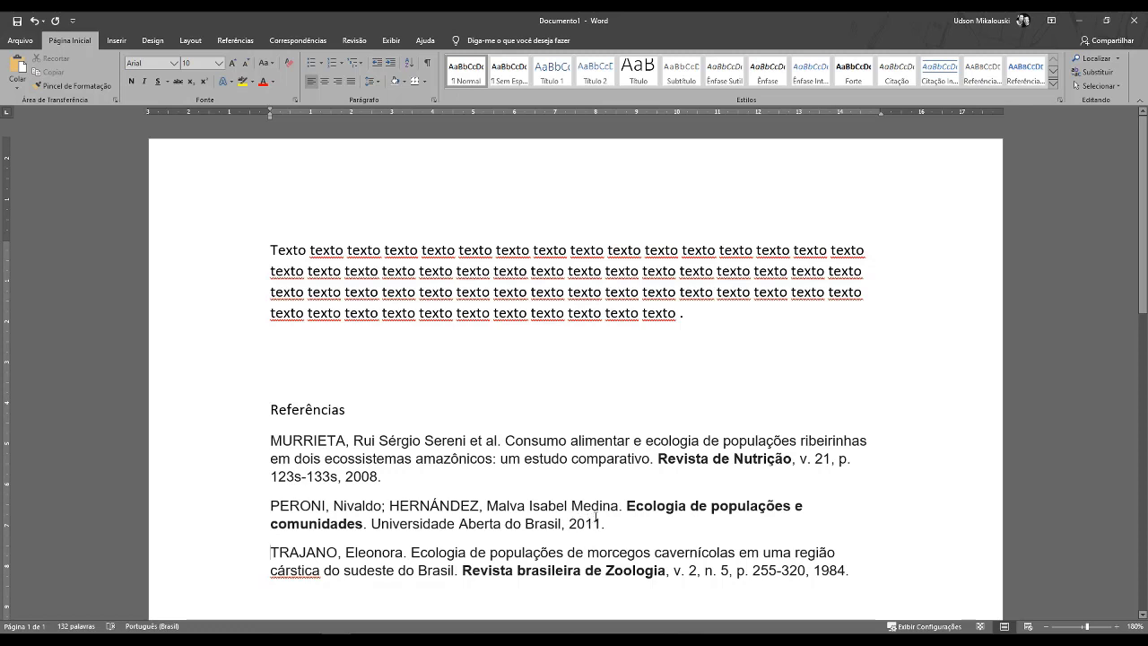
Delete all three entries under the Referências heading.
left_click_drag(826, 572, 259, 453)
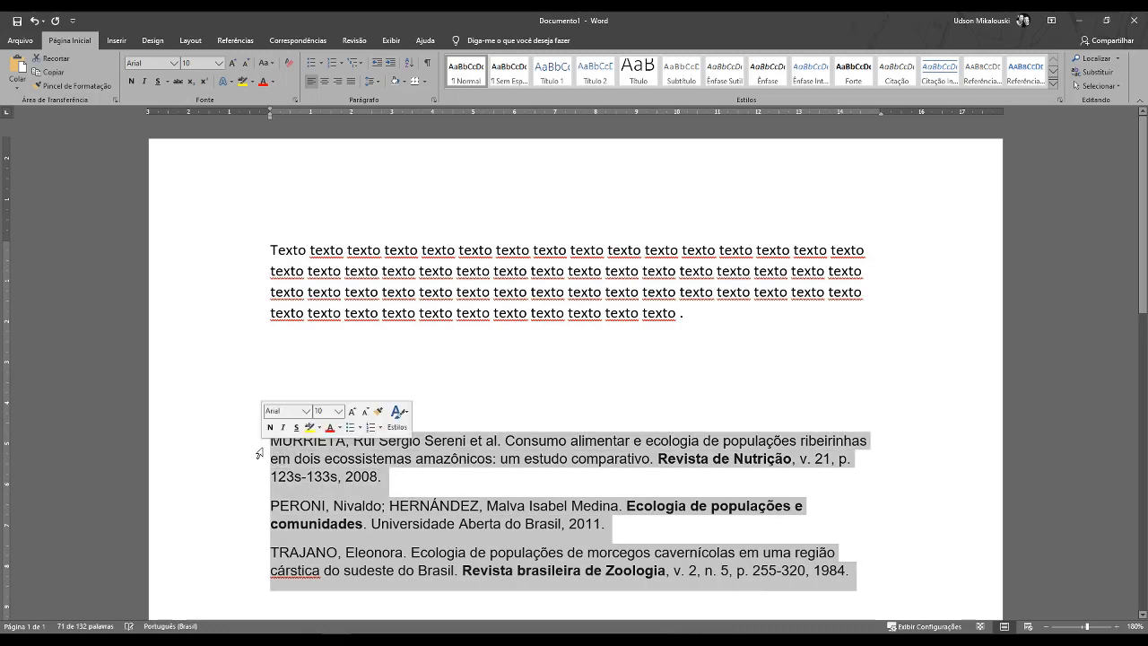
key("Delete")
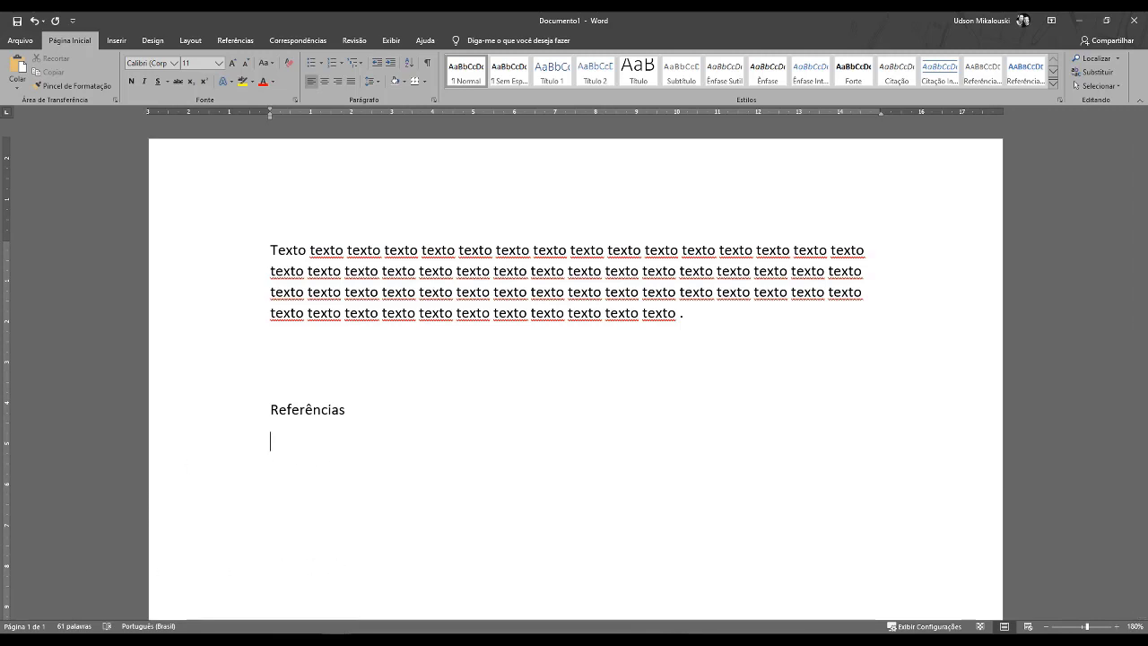
Switch to the browser, dismiss the Google Scholar citation window and download Mendeley Desktop for Windows from the Mendeley site.
left_click(314, 638)
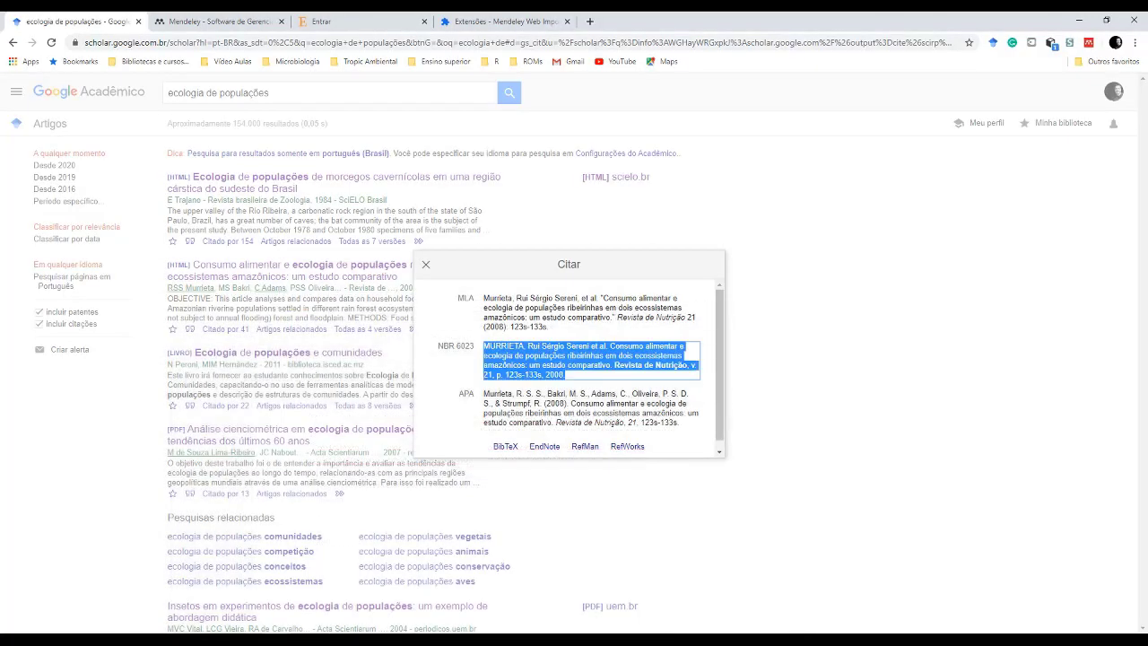
left_click(426, 265)
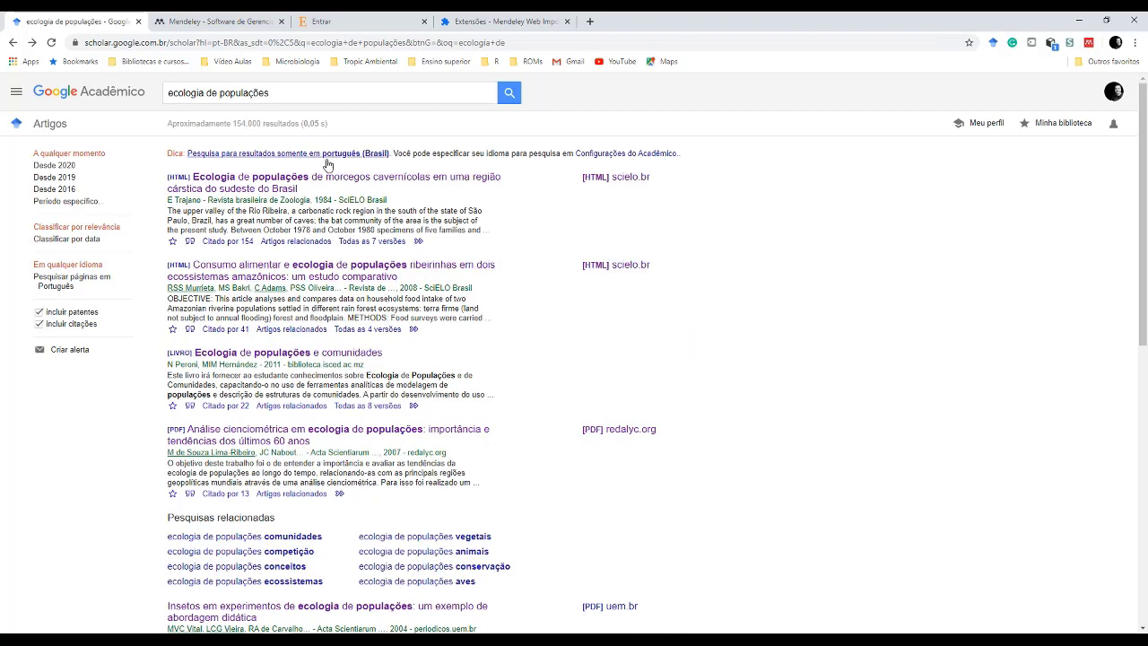
left_click(229, 24)
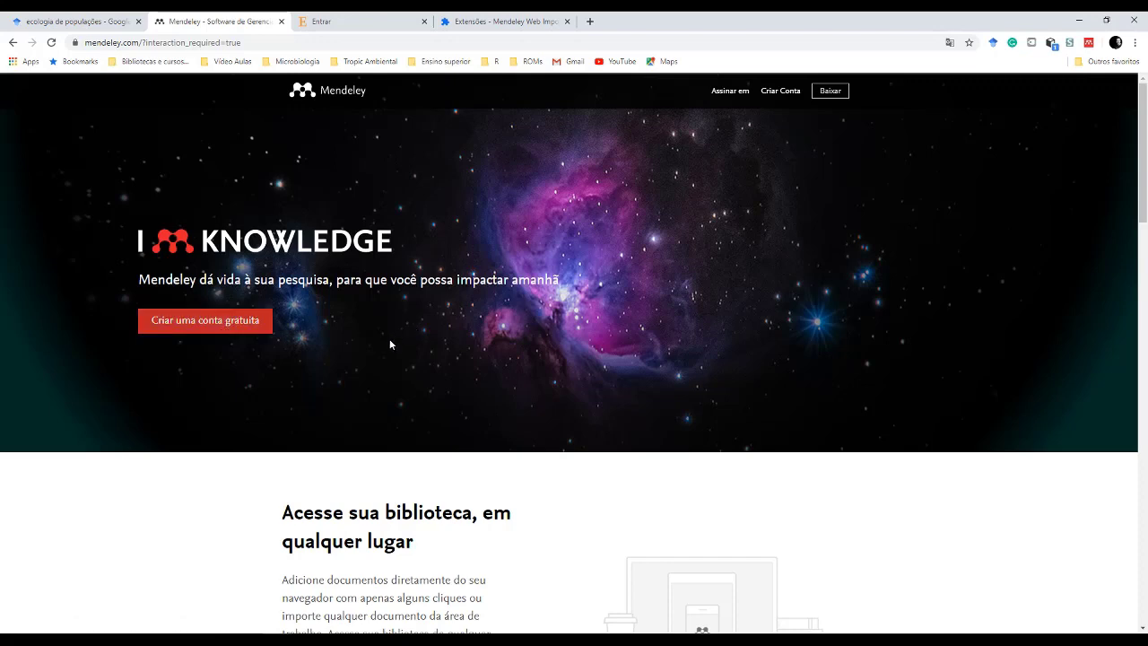
scroll(360, 365, "down", 7)
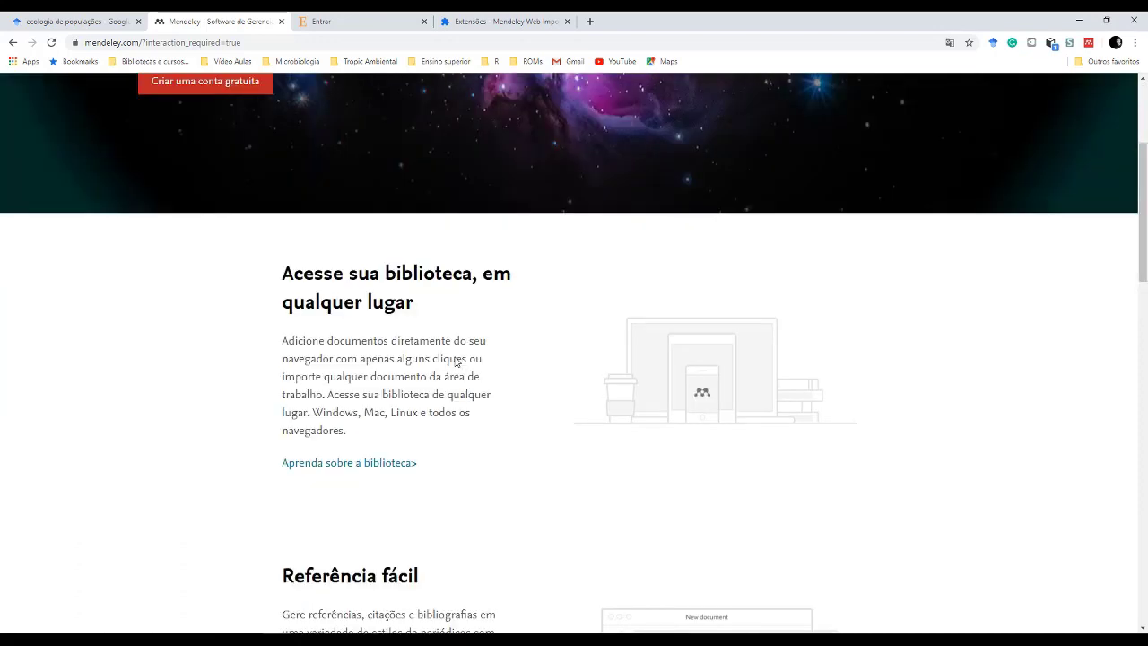
scroll(451, 307, "down", 6)
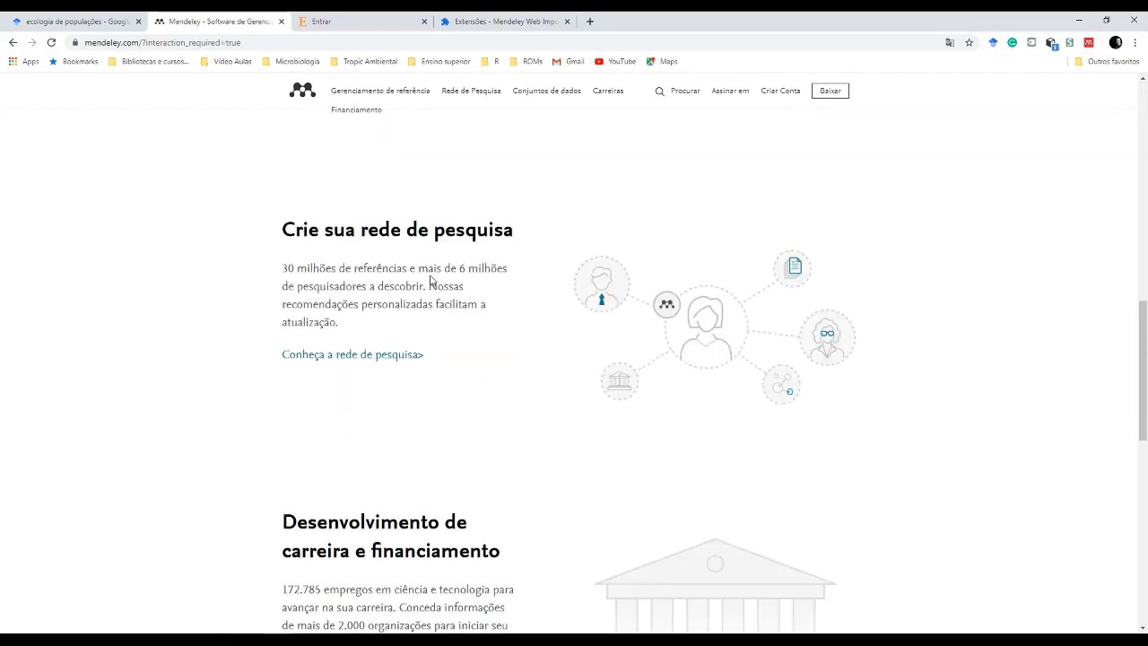
scroll(514, 328, "down", 1)
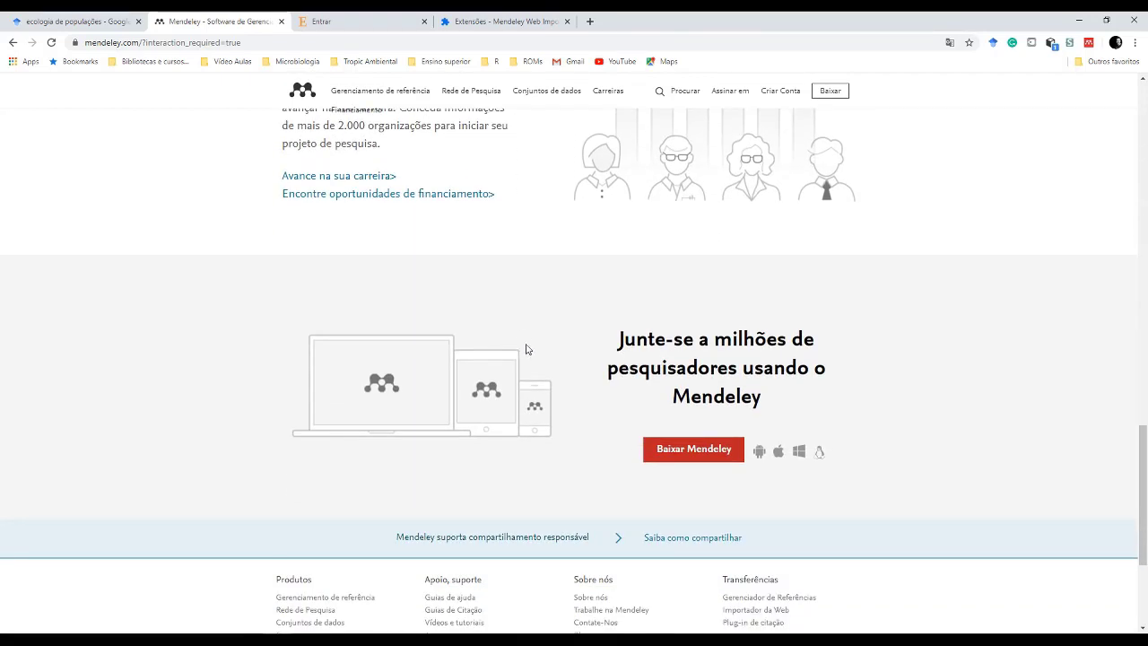
left_click(685, 455)
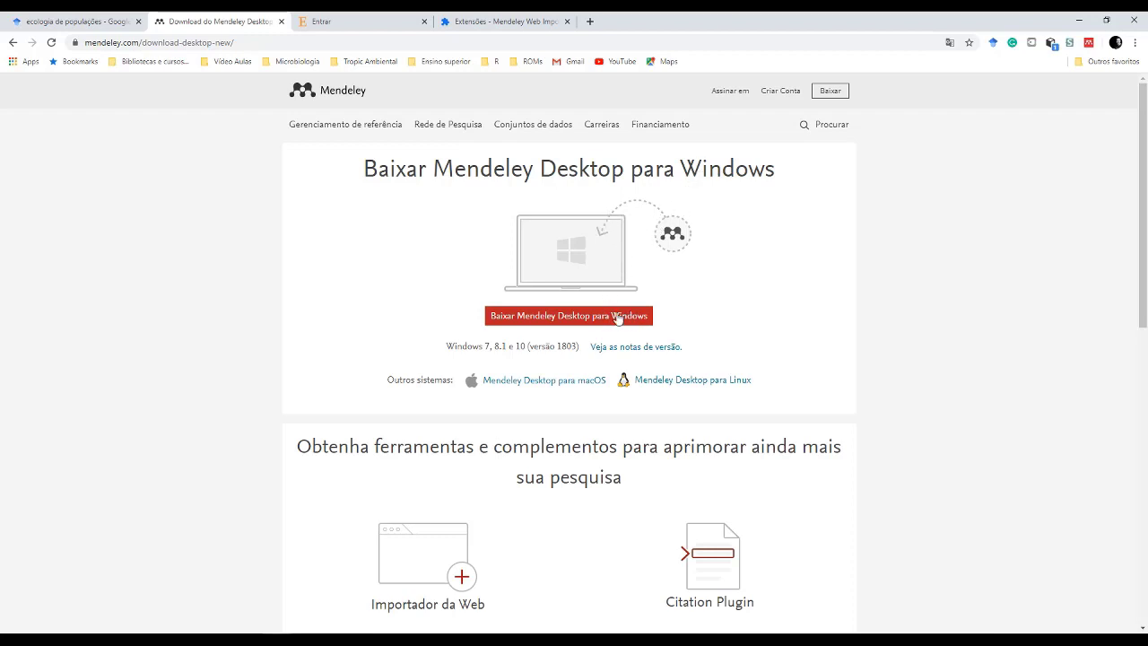
left_click(556, 322)
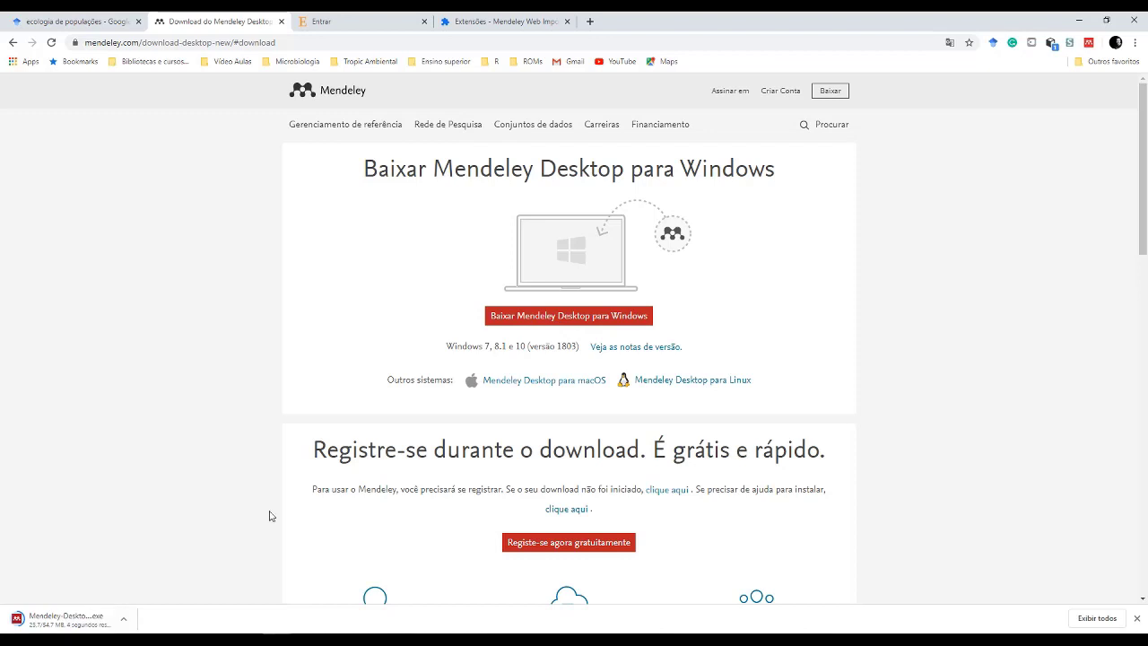
scroll(527, 436, "down", 1)
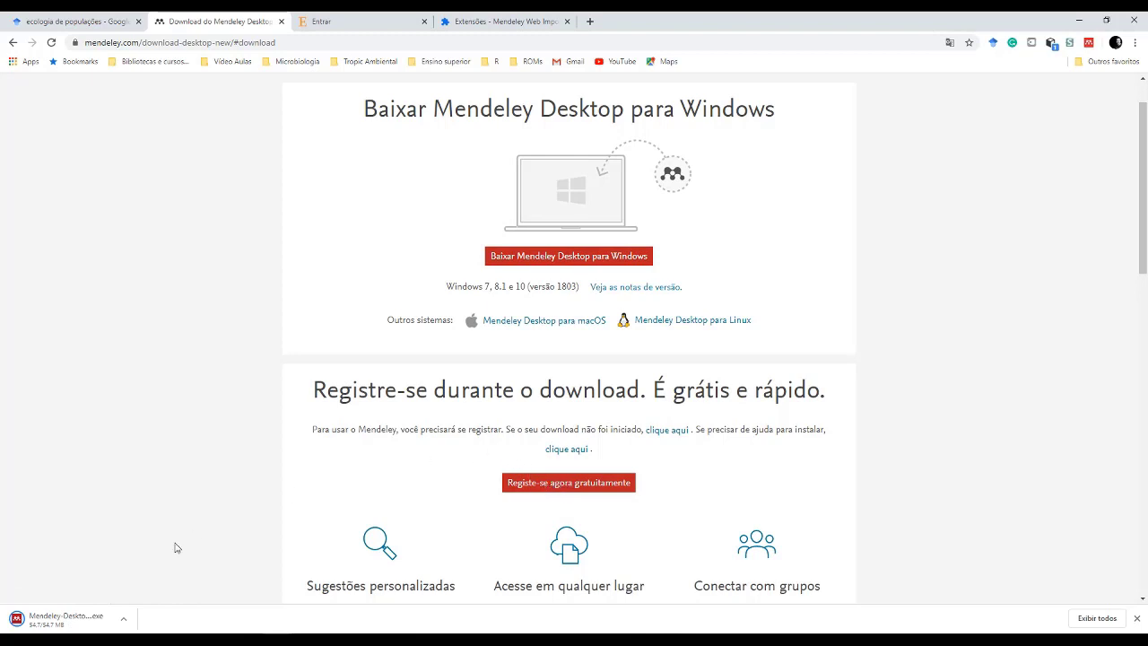
Install Mendeley Desktop from the downloaded installer, accepting the license and default options, and launch it on finishing.
left_click(90, 617)
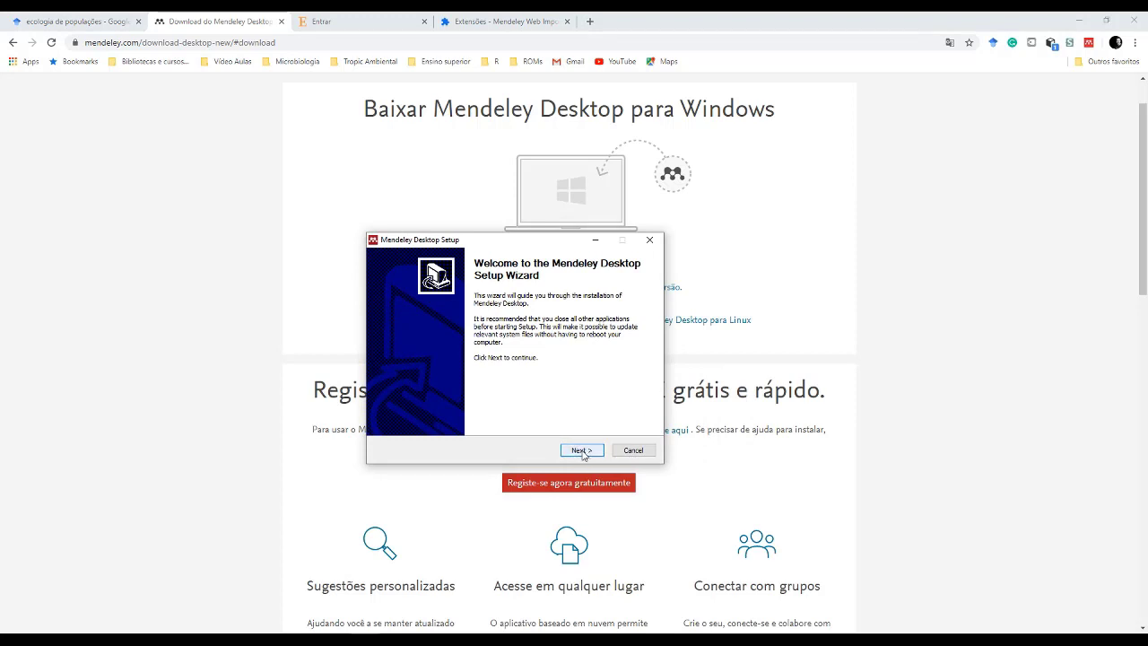
left_click(581, 450)
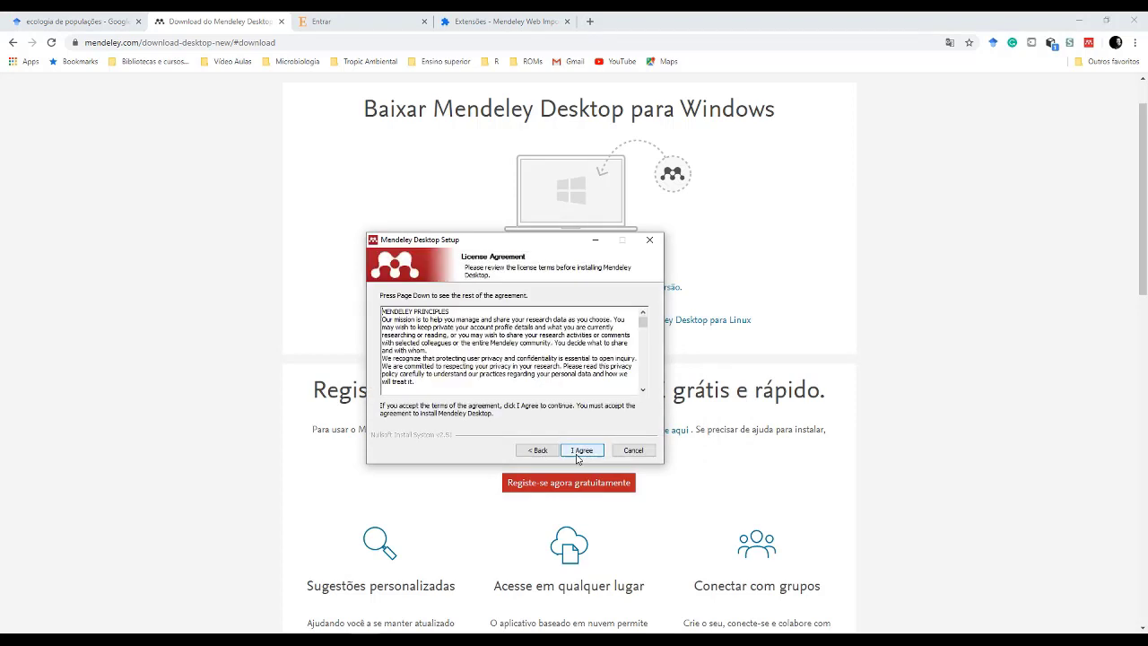
left_click(582, 450)
left_click(582, 451)
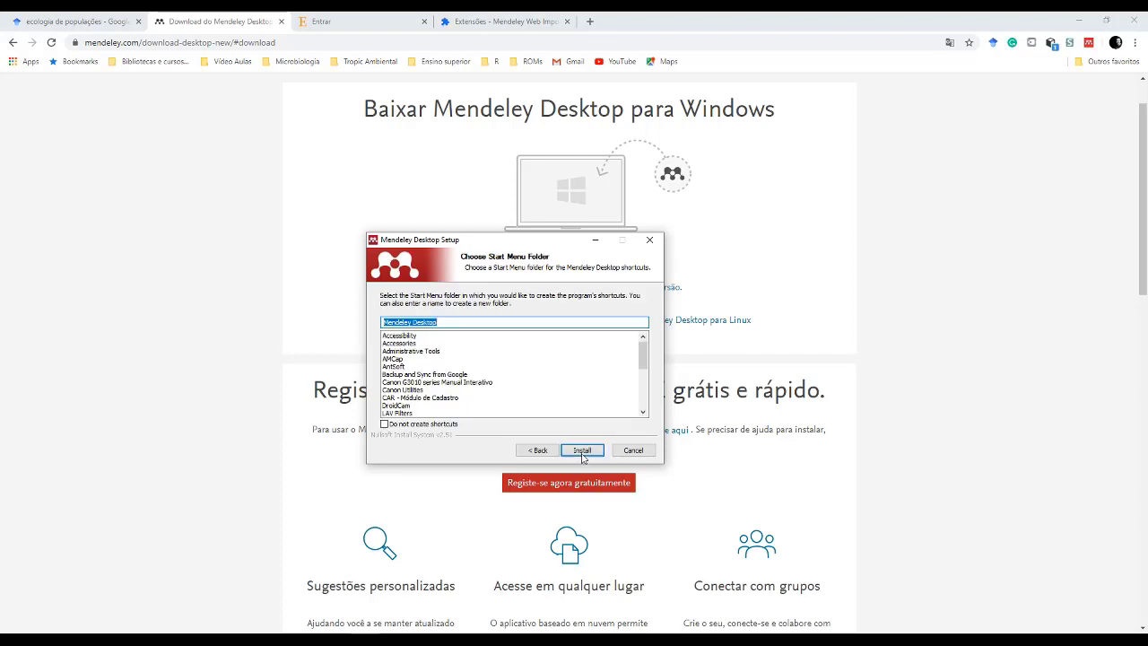
left_click(582, 450)
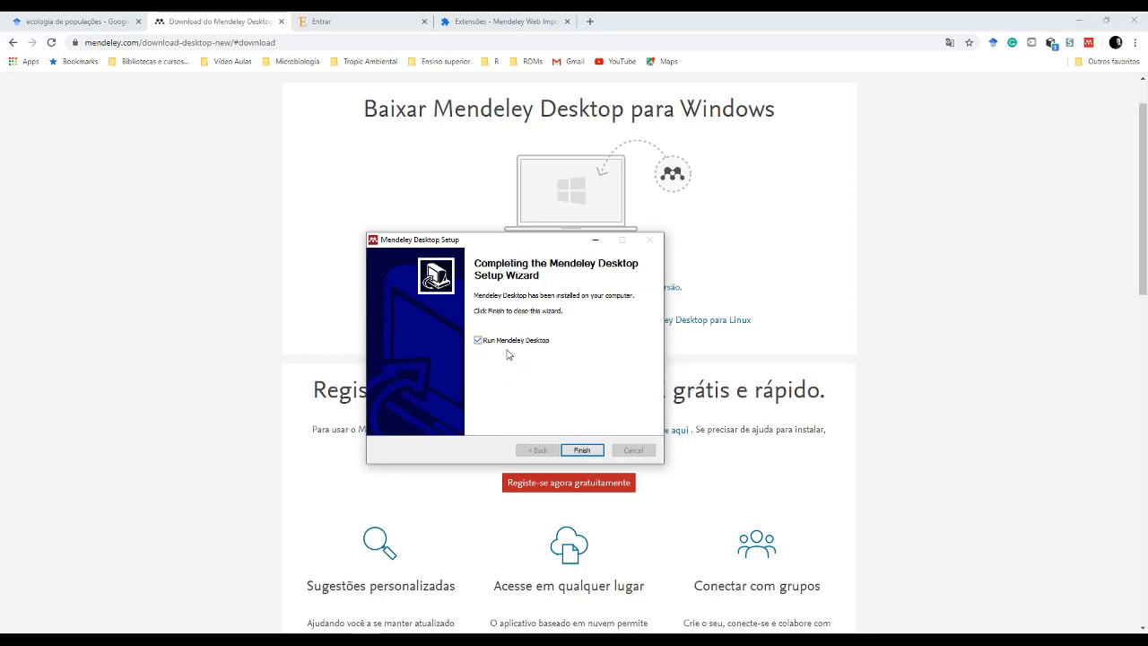
left_click(580, 450)
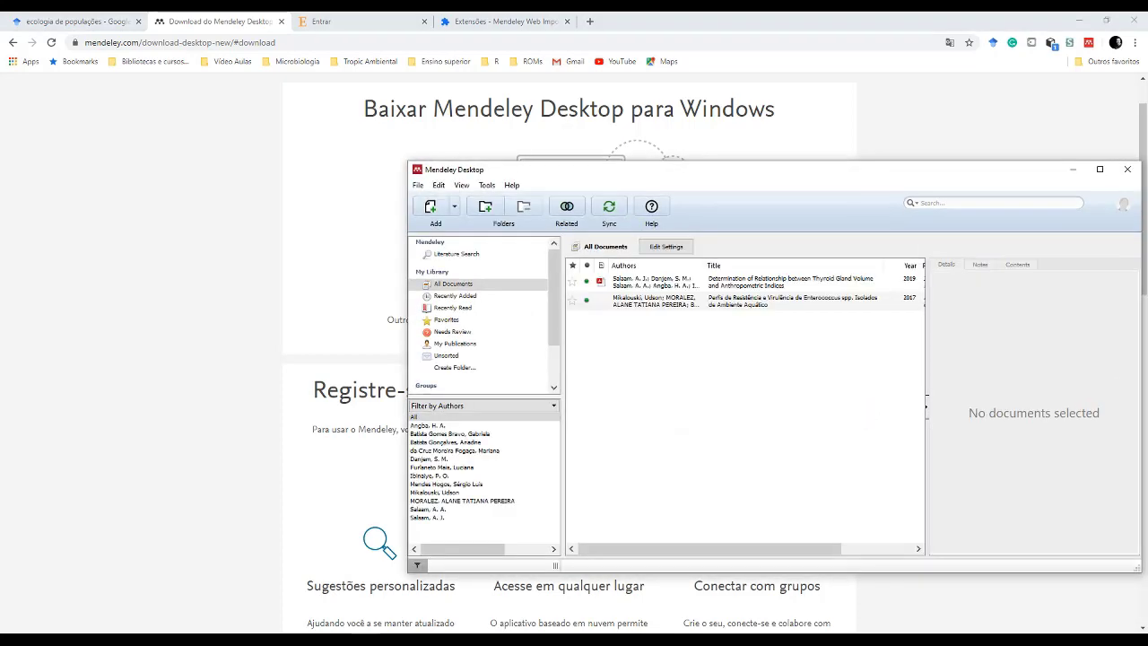
Maximize the Mendeley Desktop window and open the TCC group.
left_click_drag(868, 173, 737, 166)
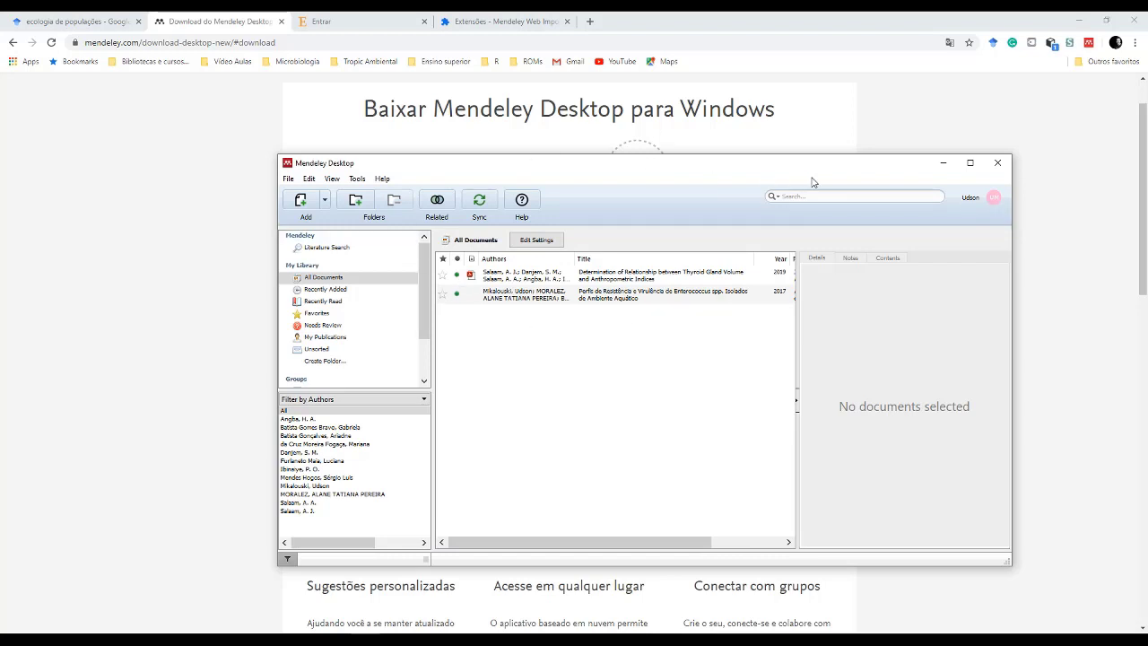
left_click(970, 162)
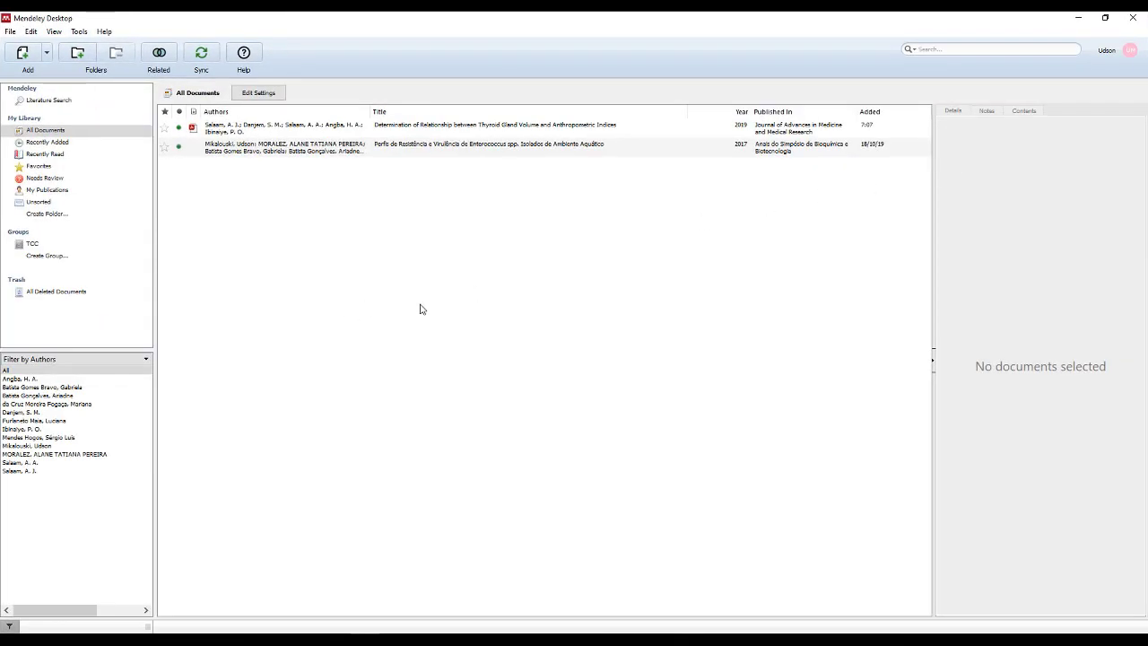
left_click(40, 256)
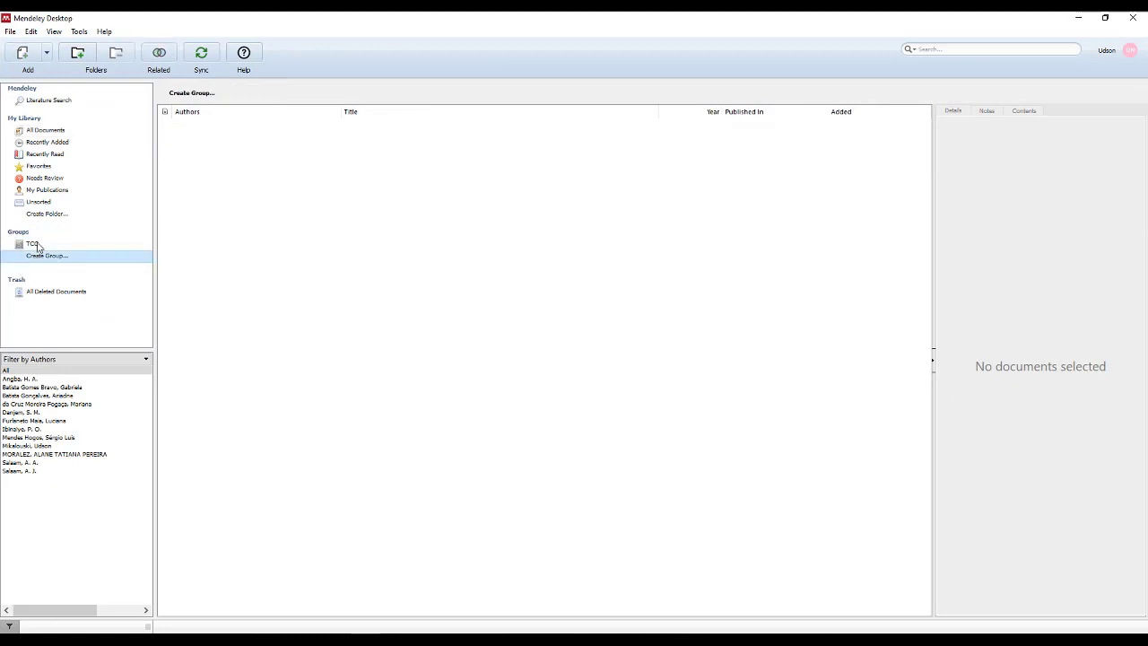
left_click(36, 244)
left_click(36, 245)
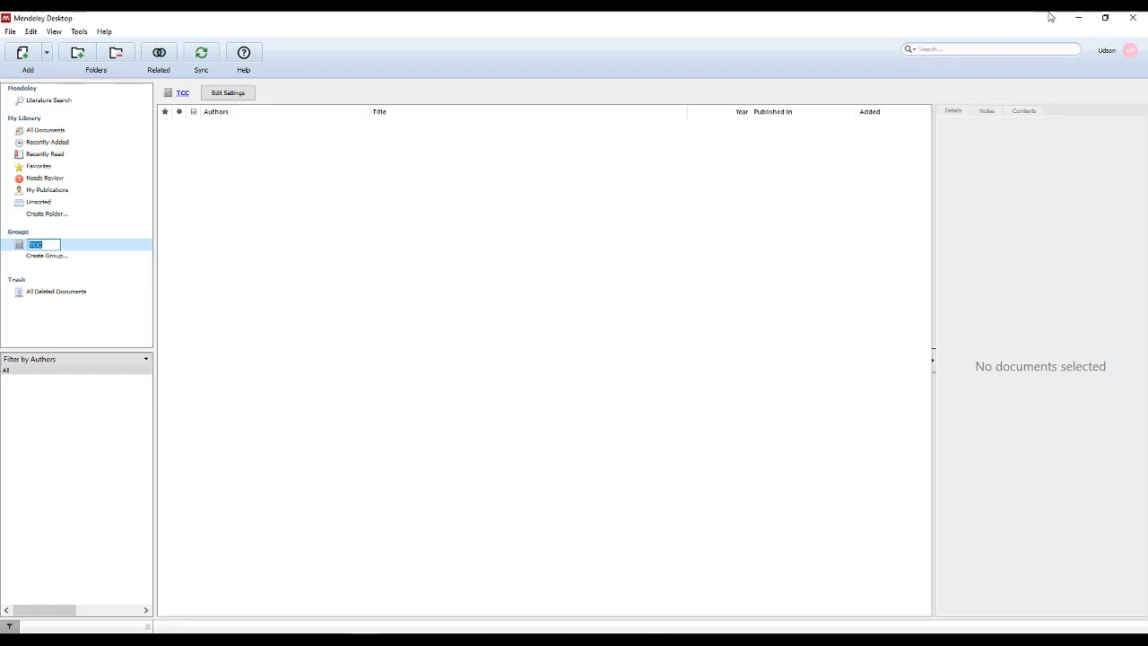
Switch to Word, check its reference tools, and close the open document without saving it.
left_click(1077, 17)
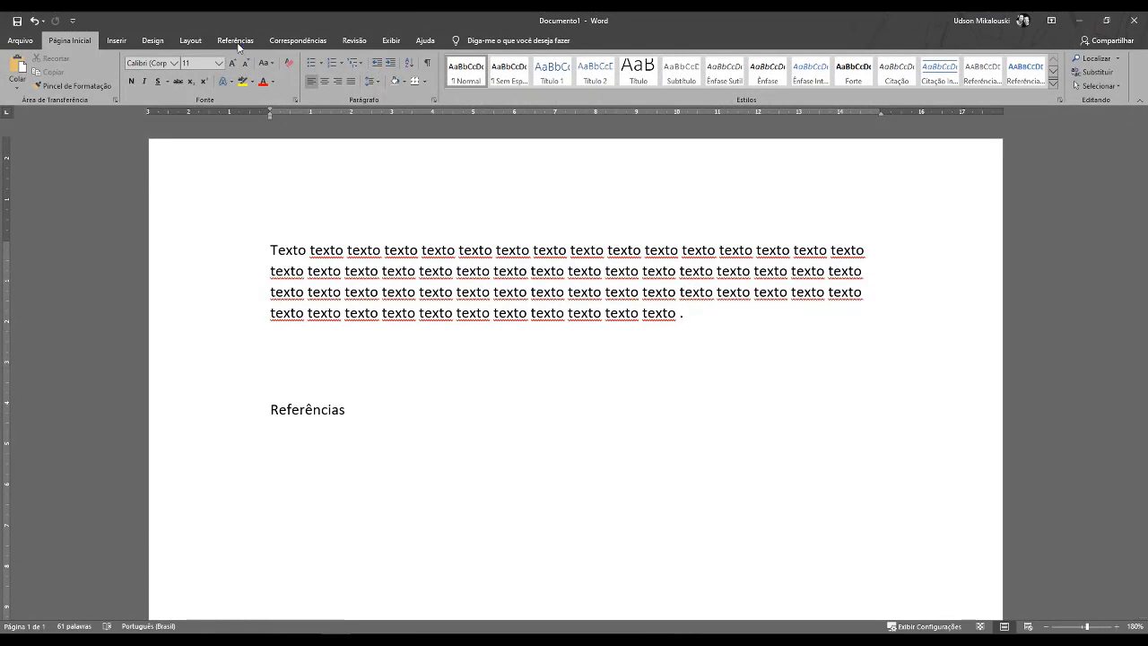
left_click(236, 41)
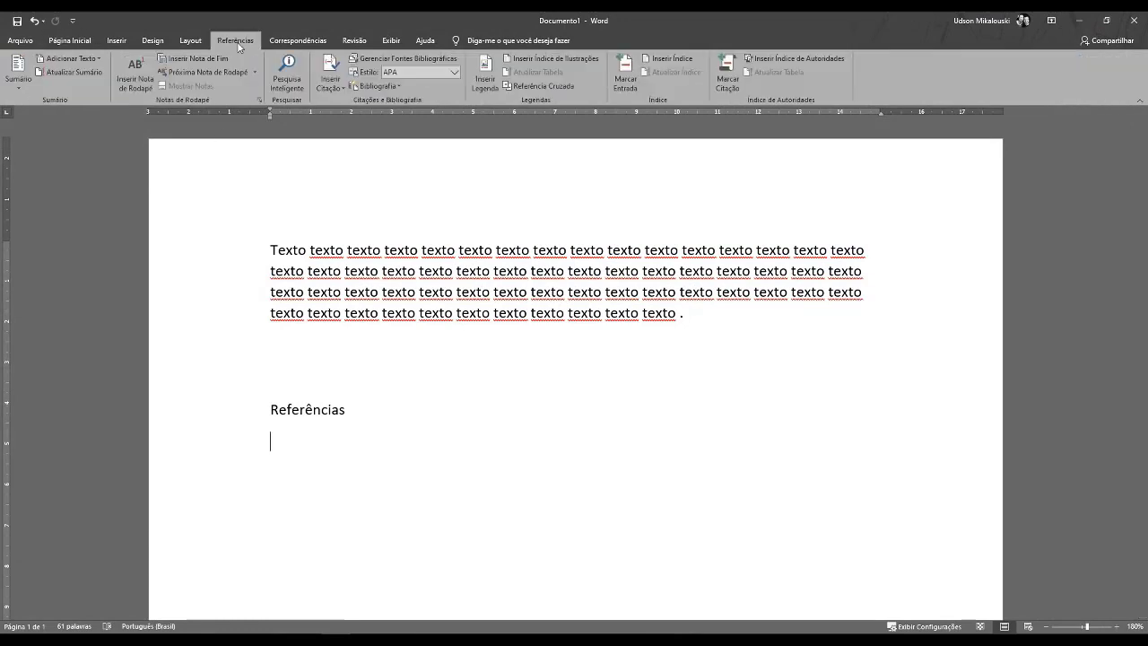
left_click(70, 41)
left_click_drag(687, 316, 248, 250)
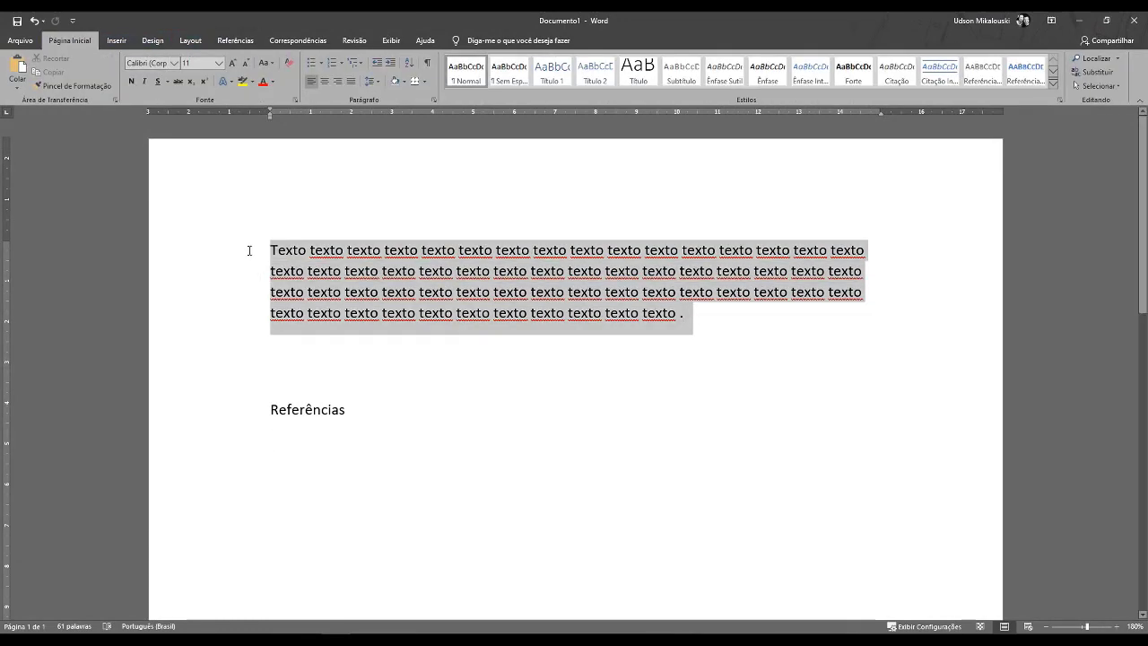
left_click(1133, 19)
left_click(616, 412)
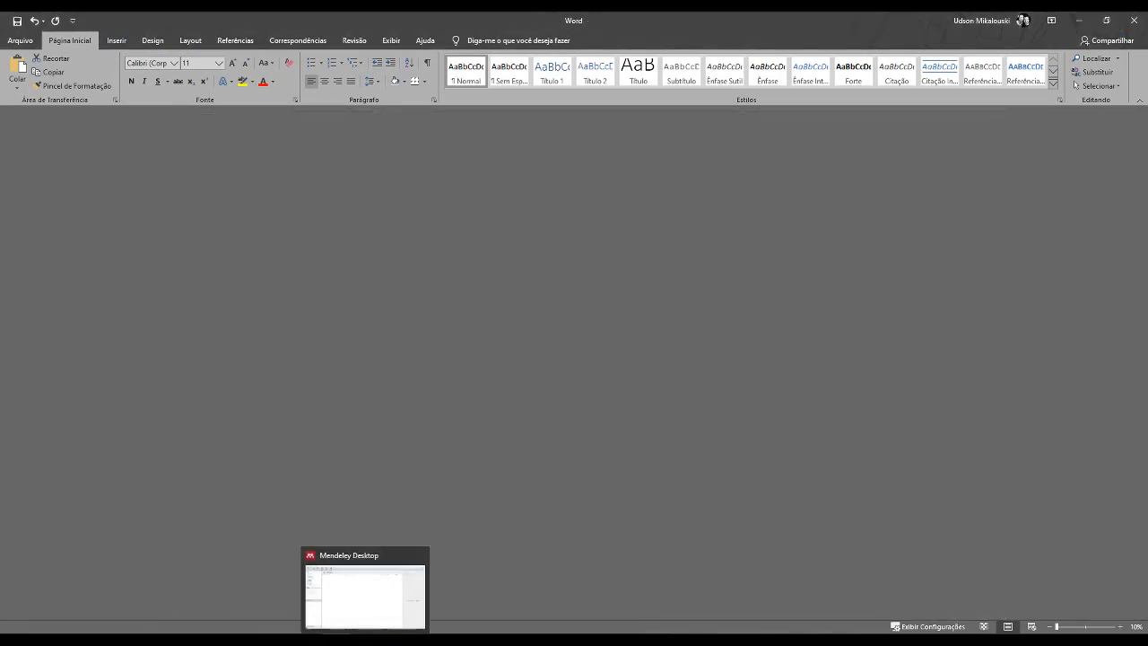
Switch to Mendeley Desktop and install its MS Word plugin.
left_click(365, 640)
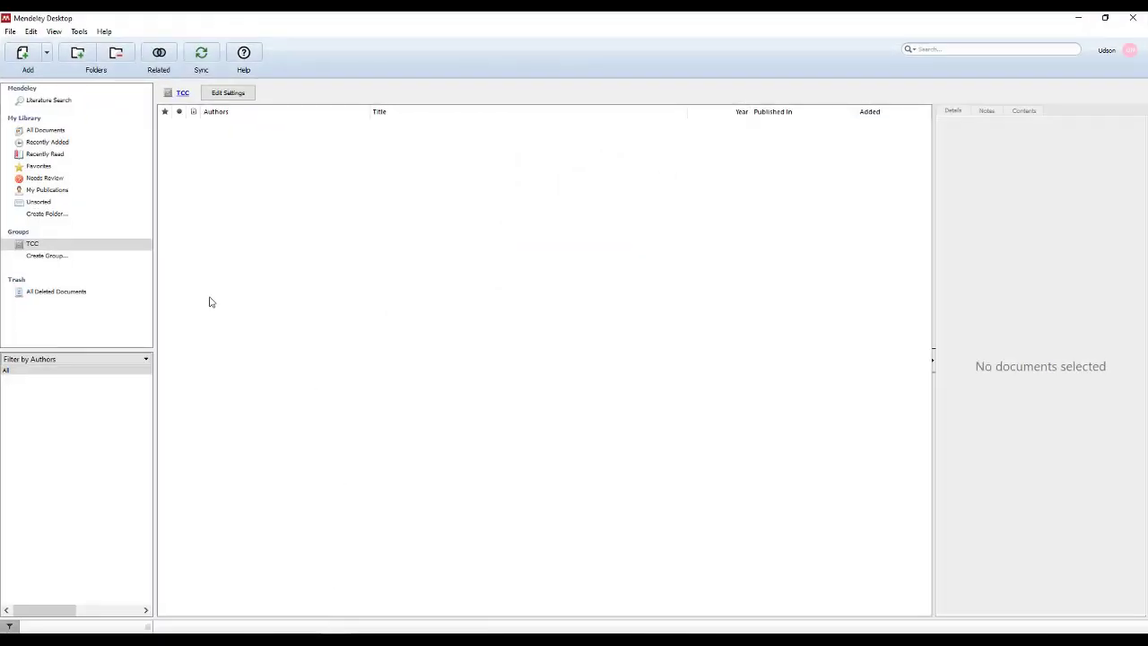
left_click(78, 34)
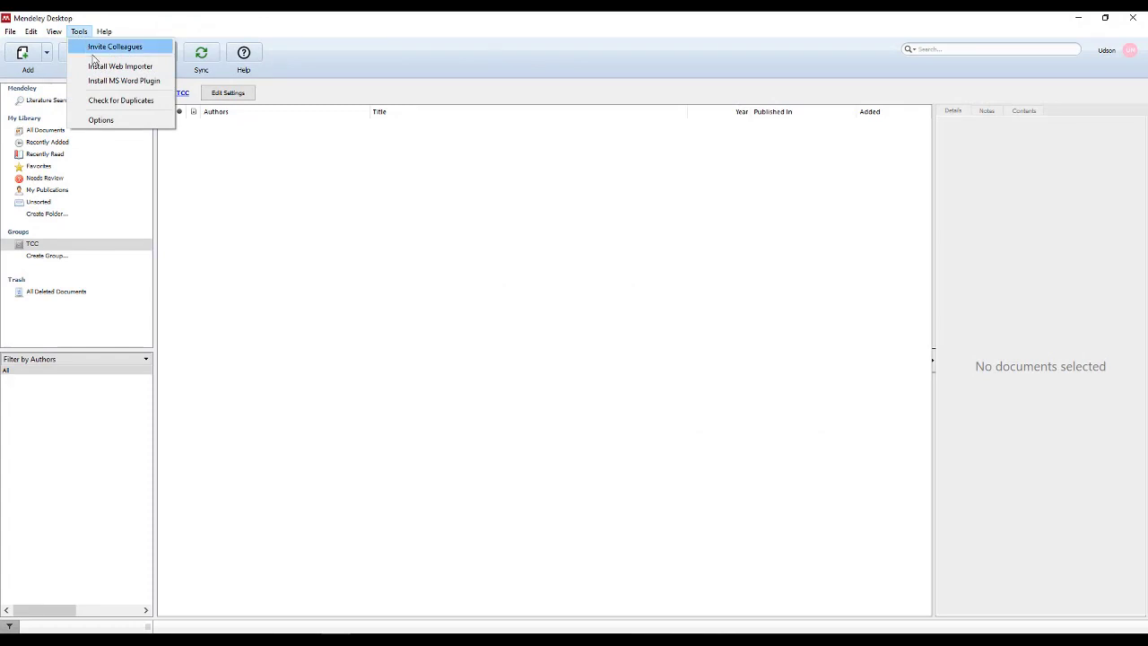
left_click(141, 82)
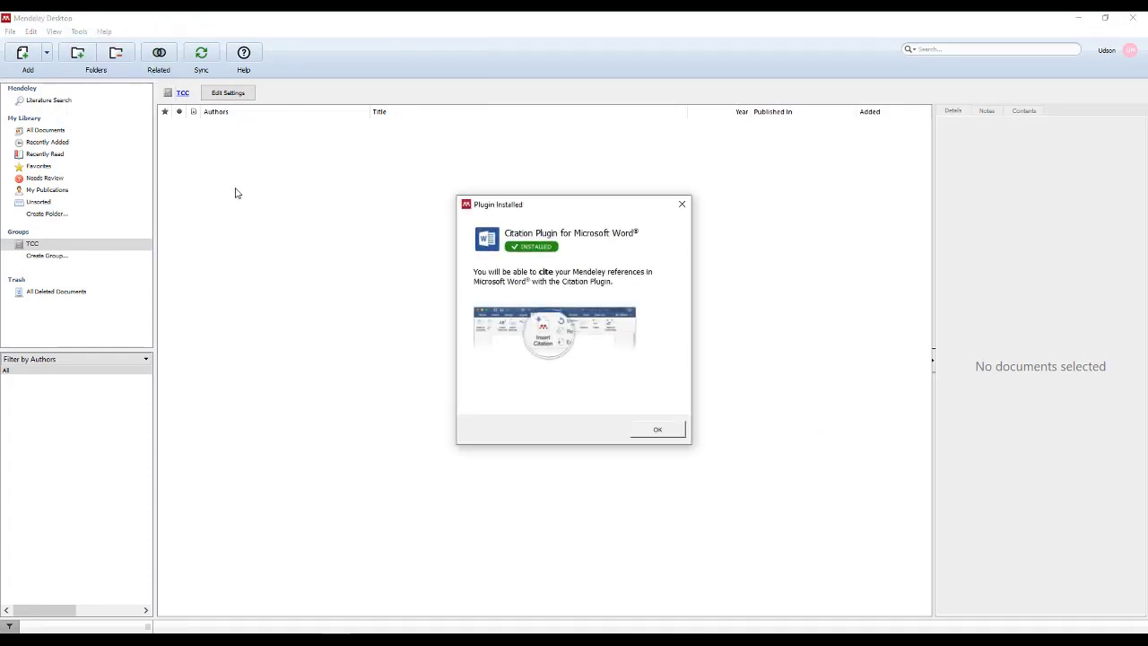
left_click(643, 431)
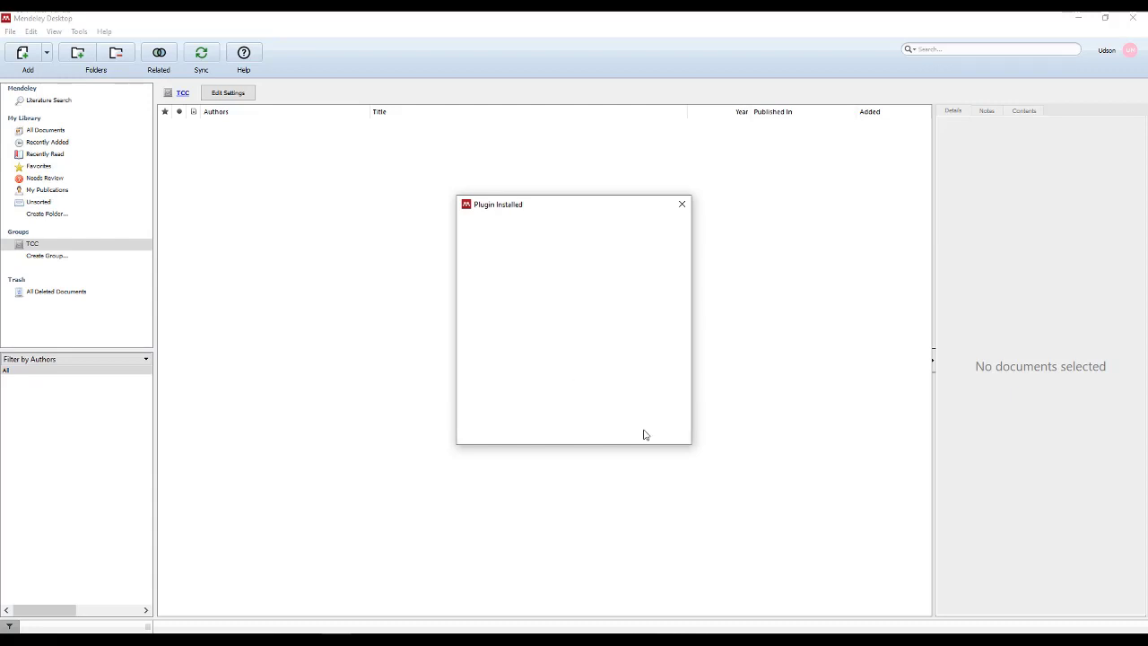
Start Word with a new blank document and display the Mendeley Cite-O-Matic tools among the reference commands.
key("super")
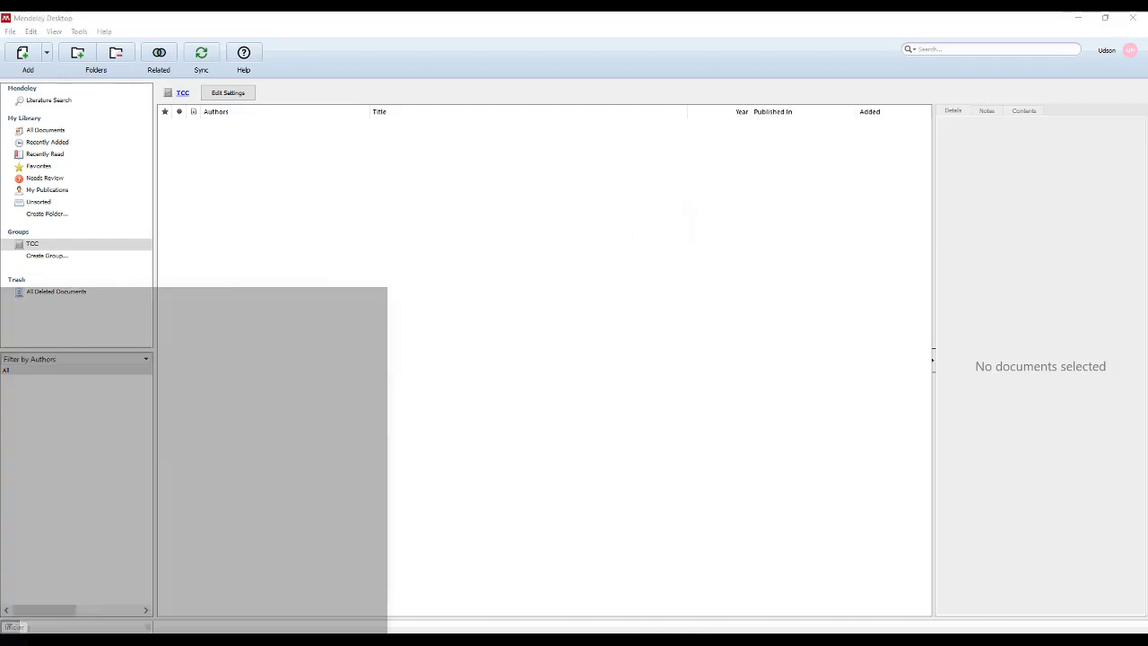
left_click(271, 334)
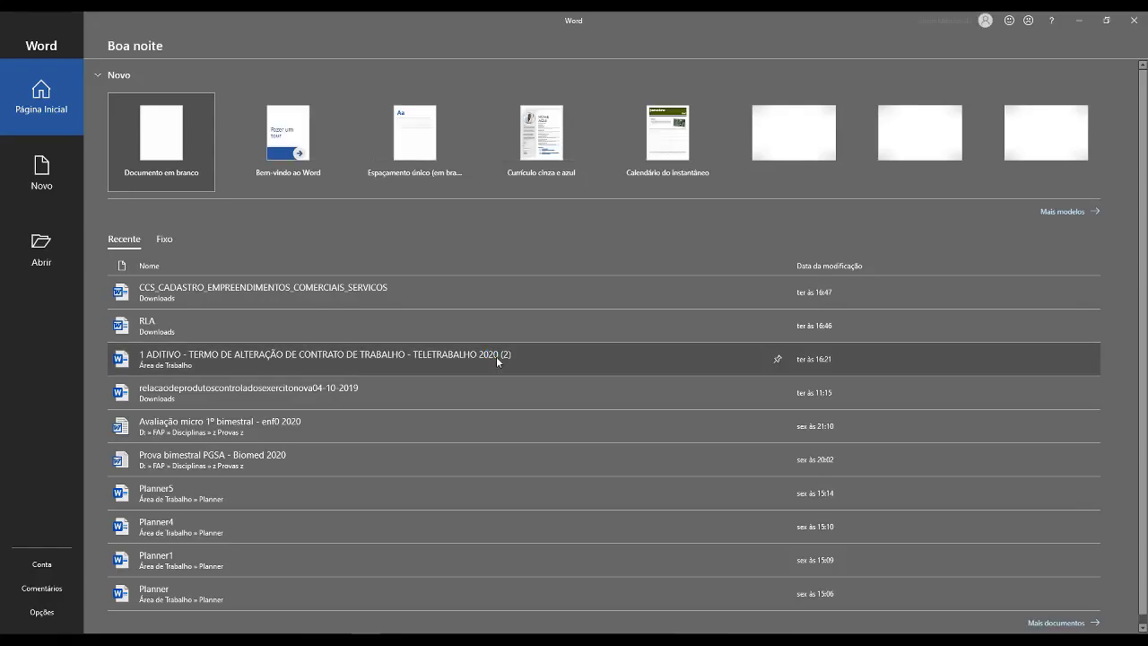
left_click(167, 148)
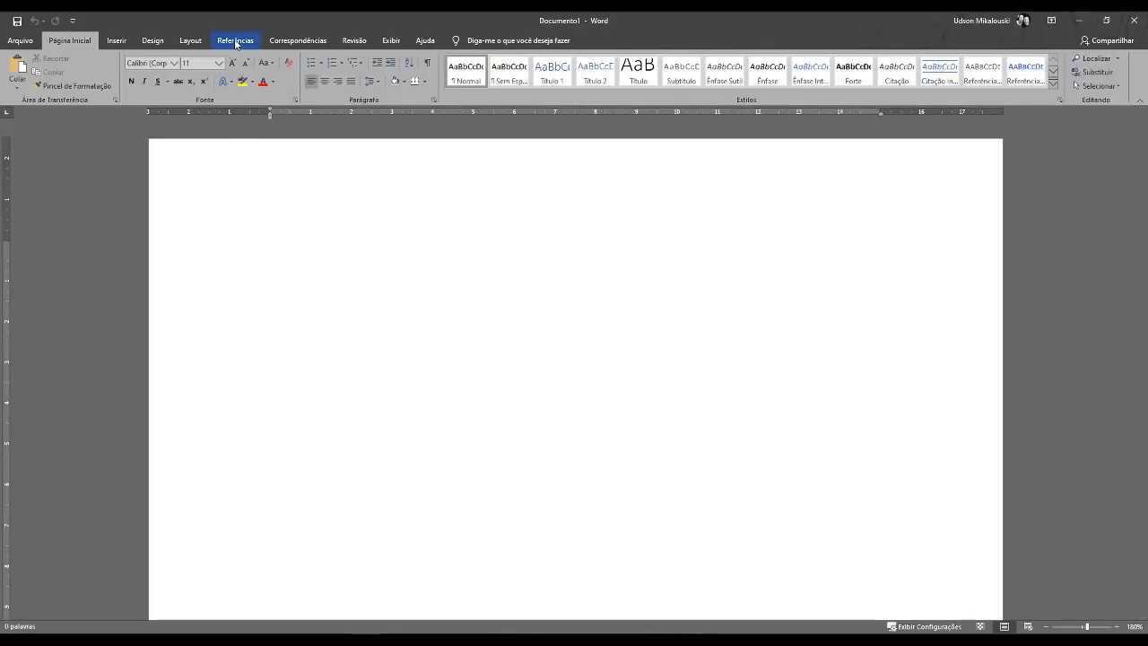
left_click(236, 41)
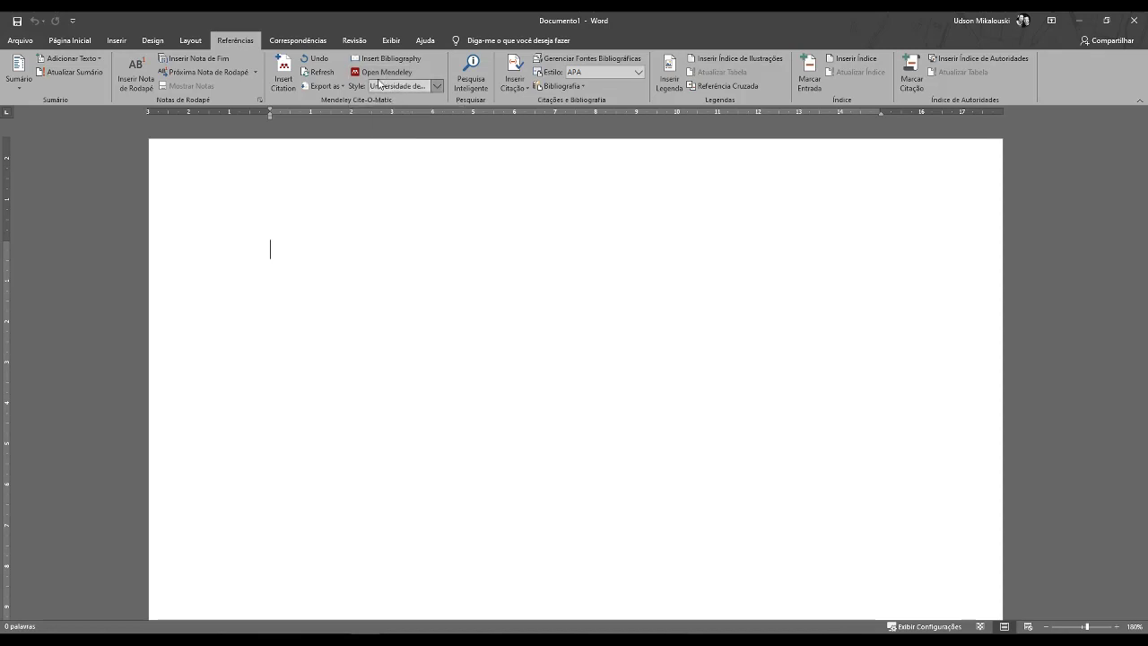
Return to Mendeley Desktop, check the MS Word plugin option, and view all library documents and the TCC group.
left_click(1079, 22)
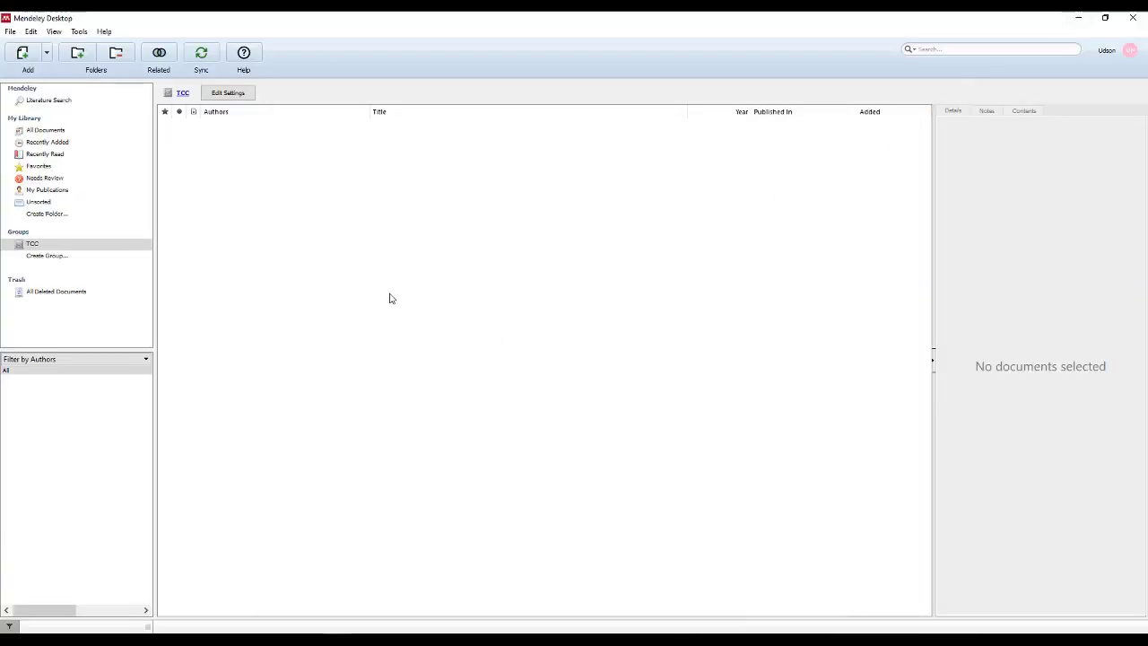
left_click(81, 33)
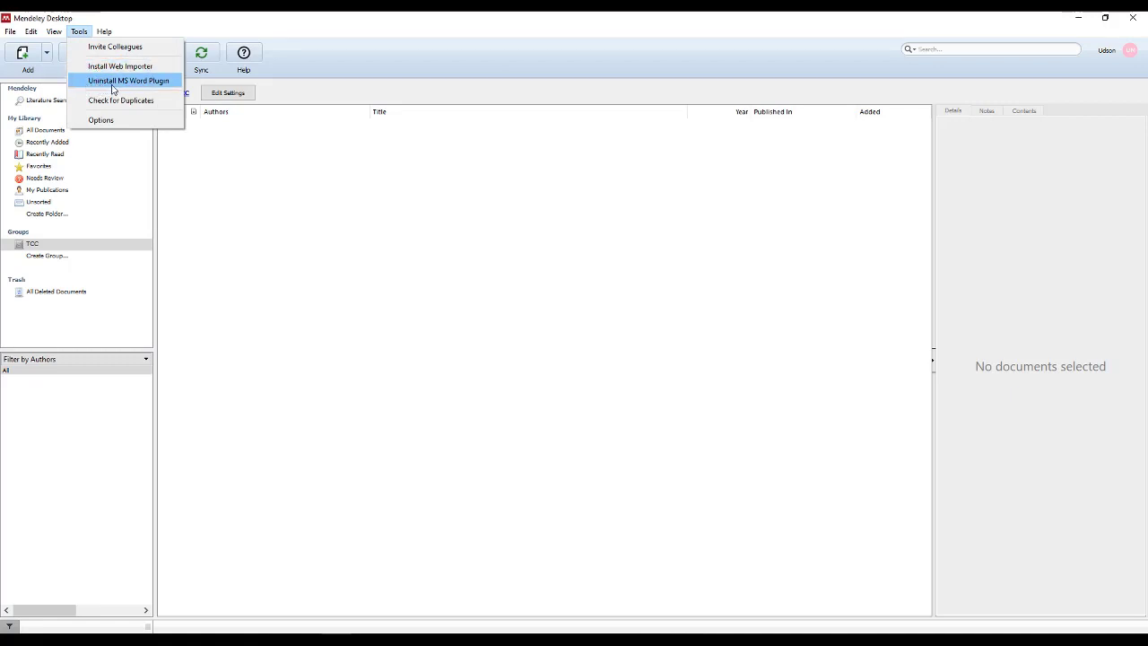
left_click(227, 218)
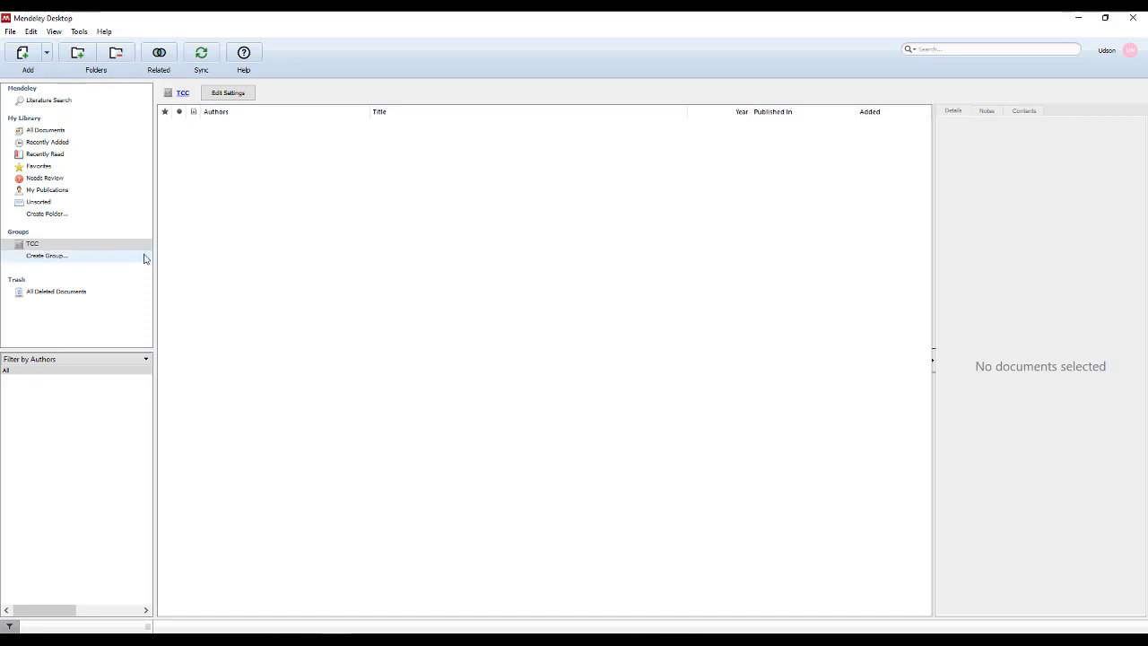
left_click(47, 134)
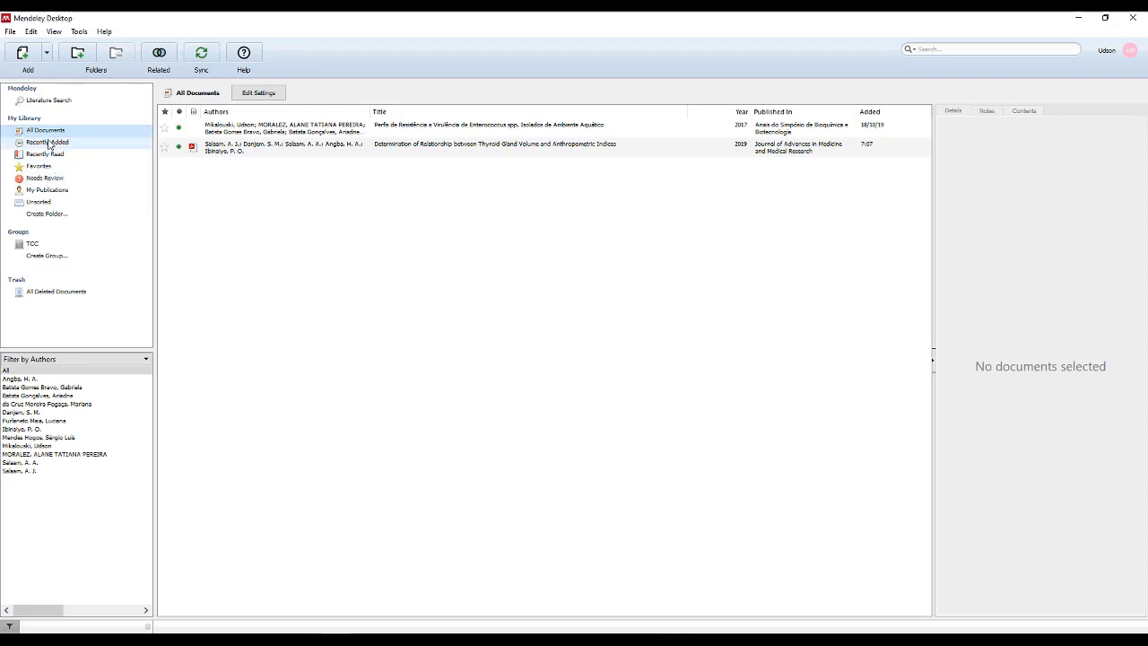
left_click(43, 249)
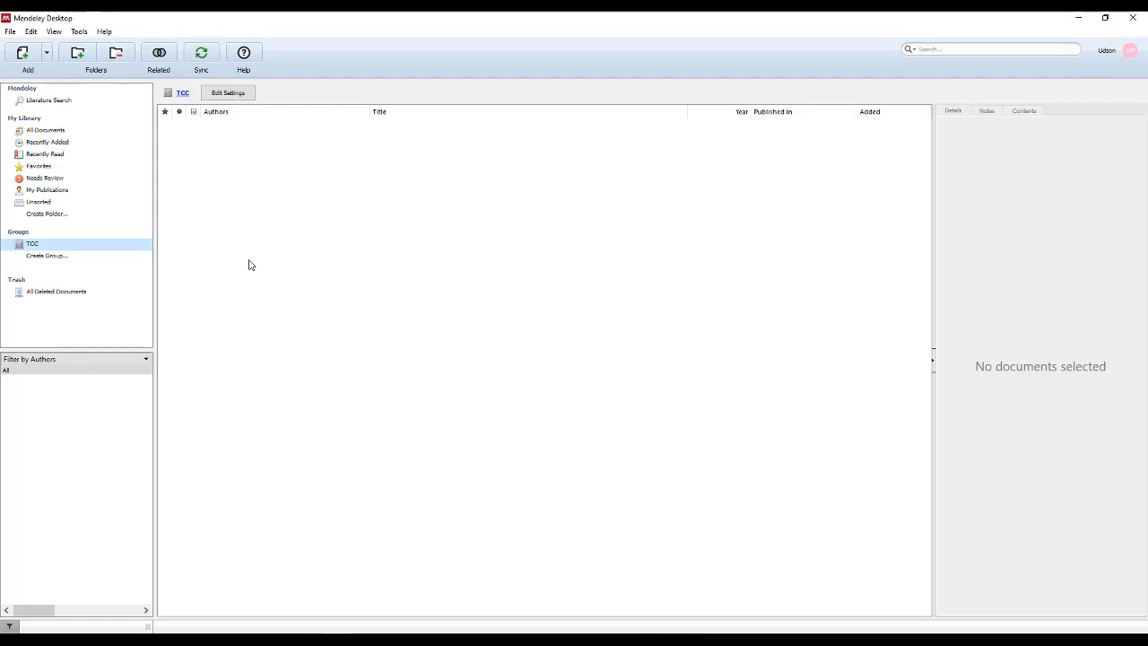
left_click(42, 250)
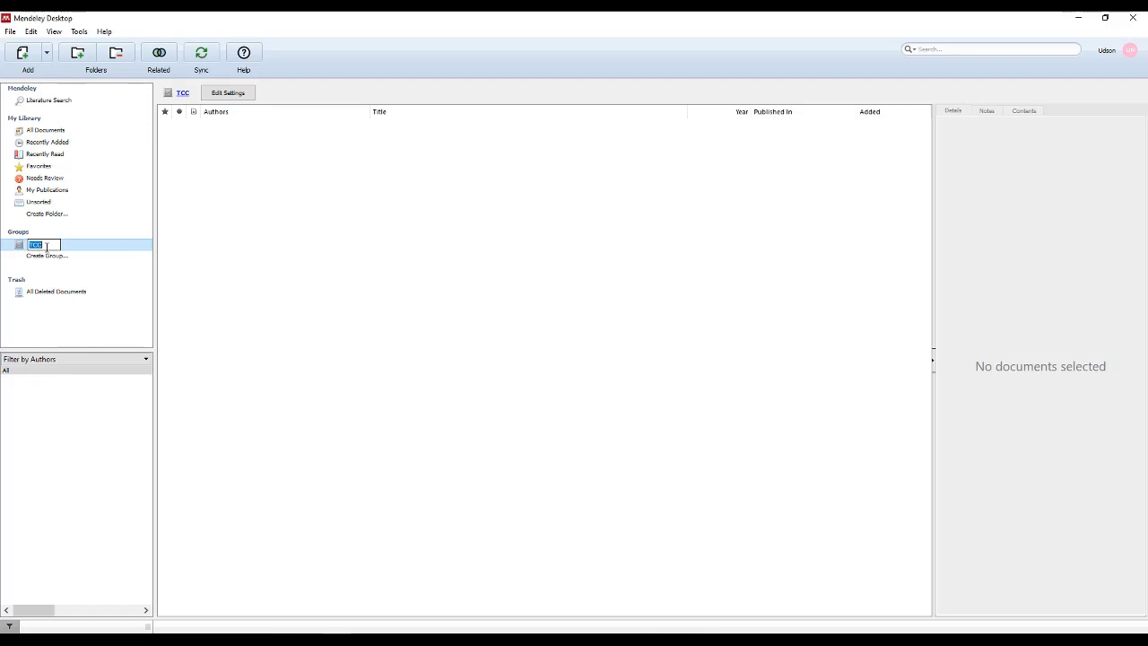
left_click(240, 261)
left_click(54, 246)
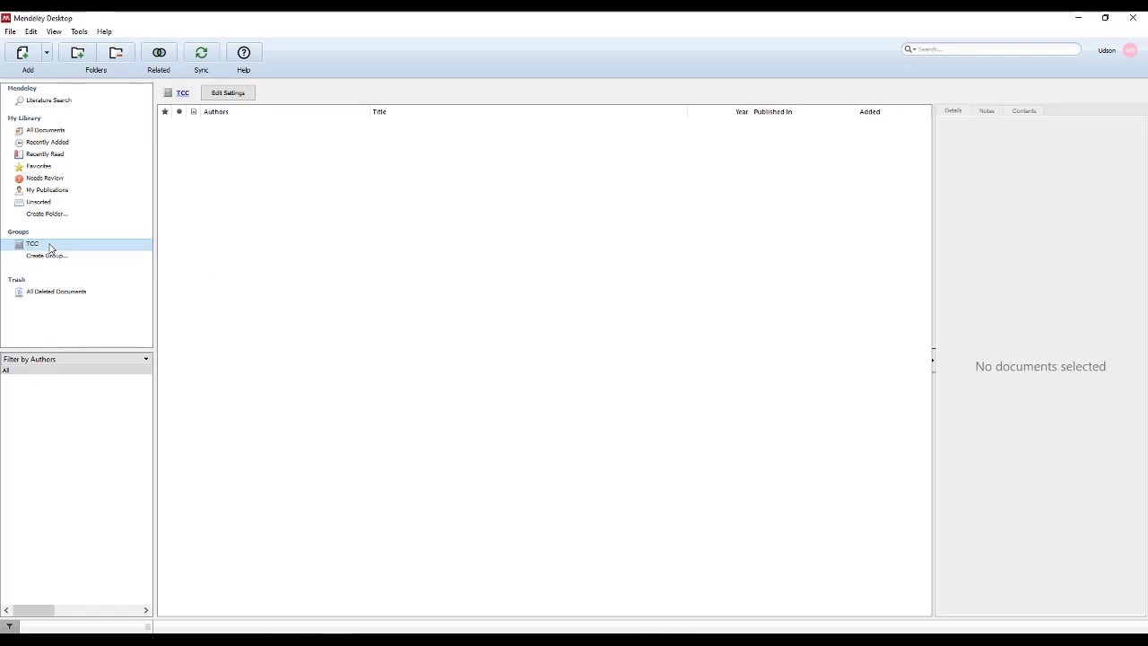
left_click(233, 220)
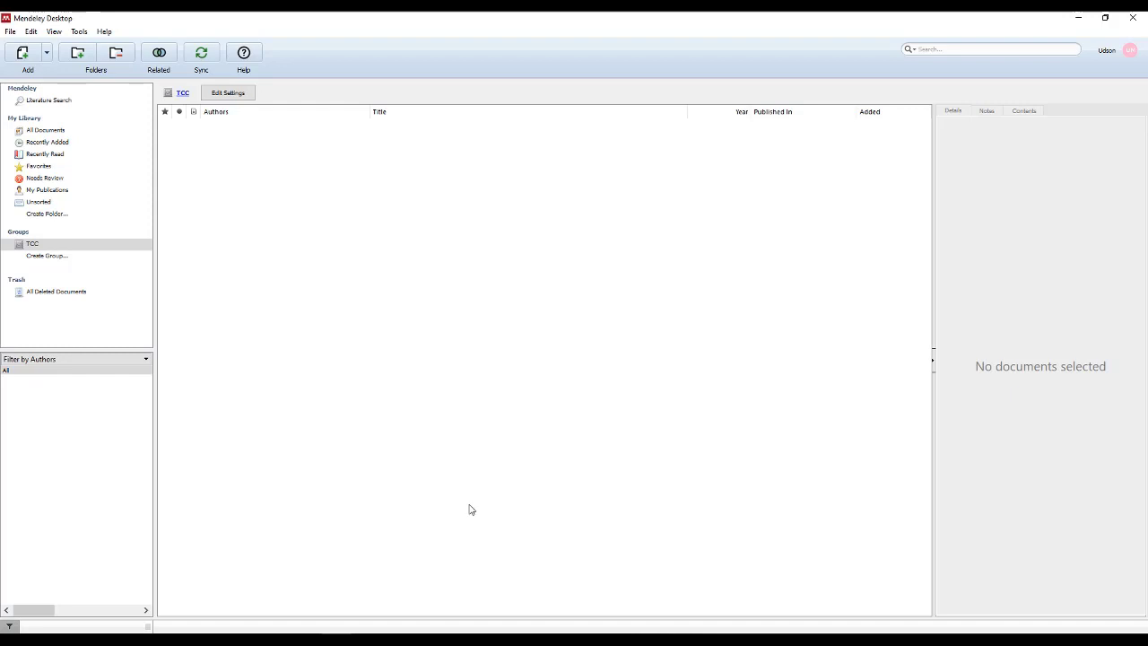
Open the Downloads folder in File Explorer, move its window clear of the library list, and locate the PDFs 325-2089-1-PB and document.
key("super+e")
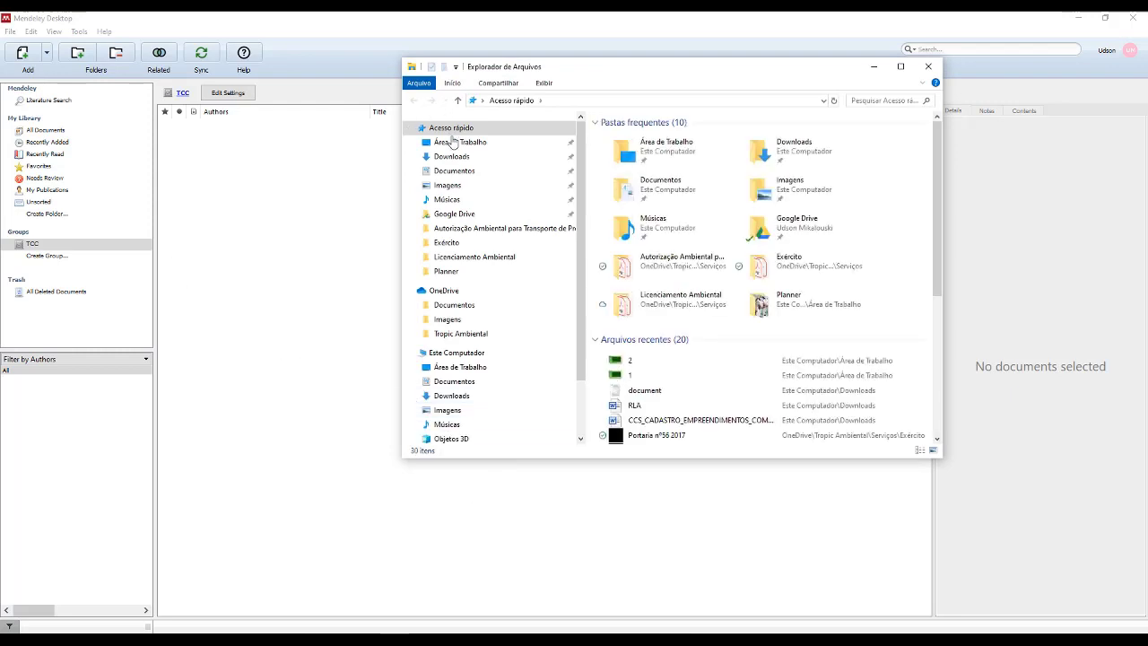
left_click(480, 157)
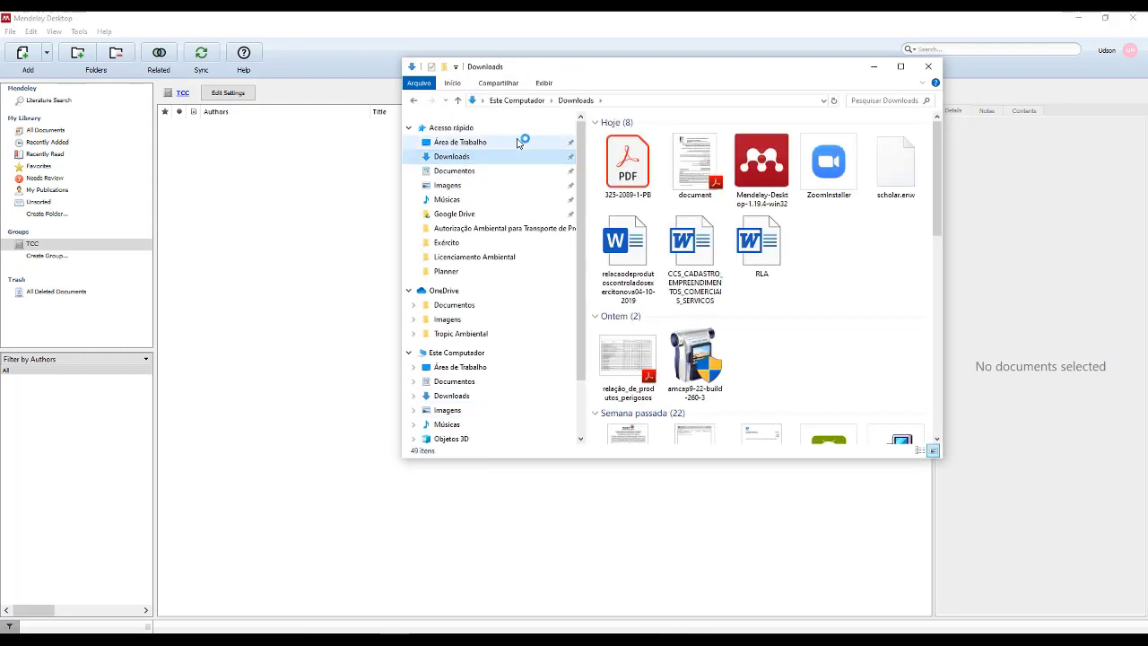
left_click_drag(712, 77, 854, 102)
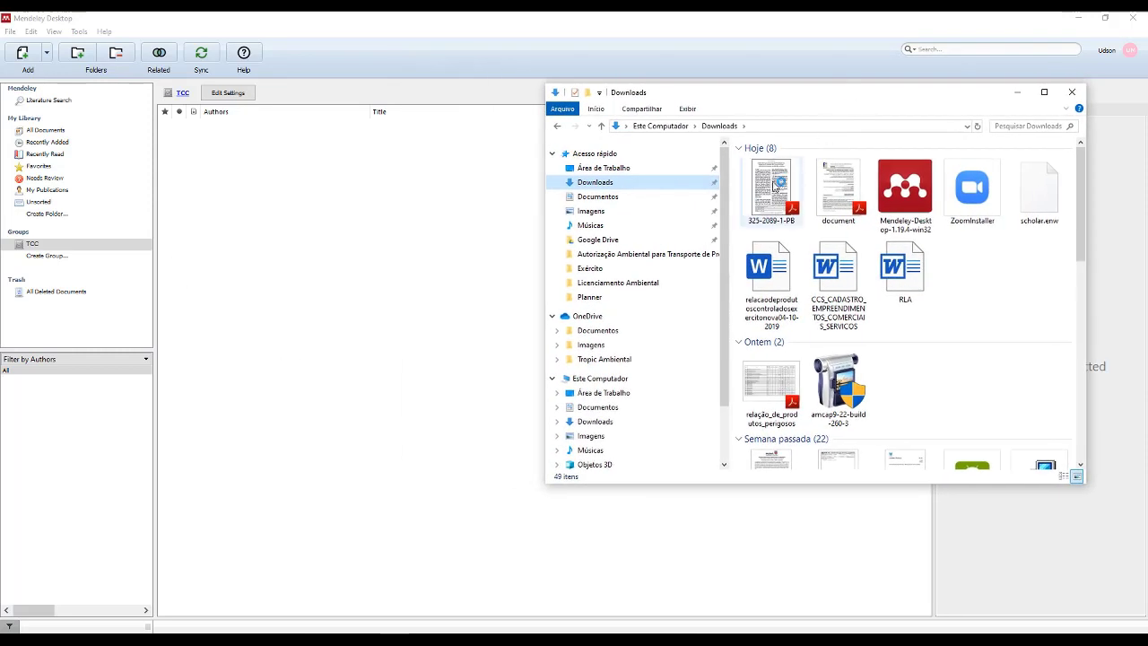
left_click(777, 191)
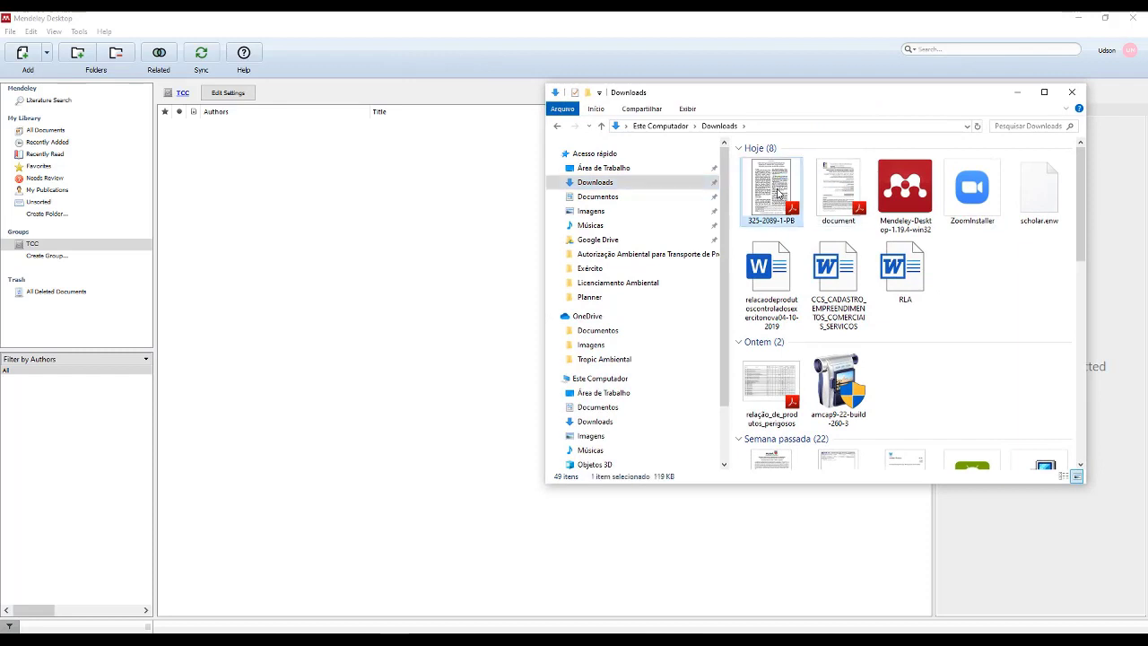
left_click(837, 189)
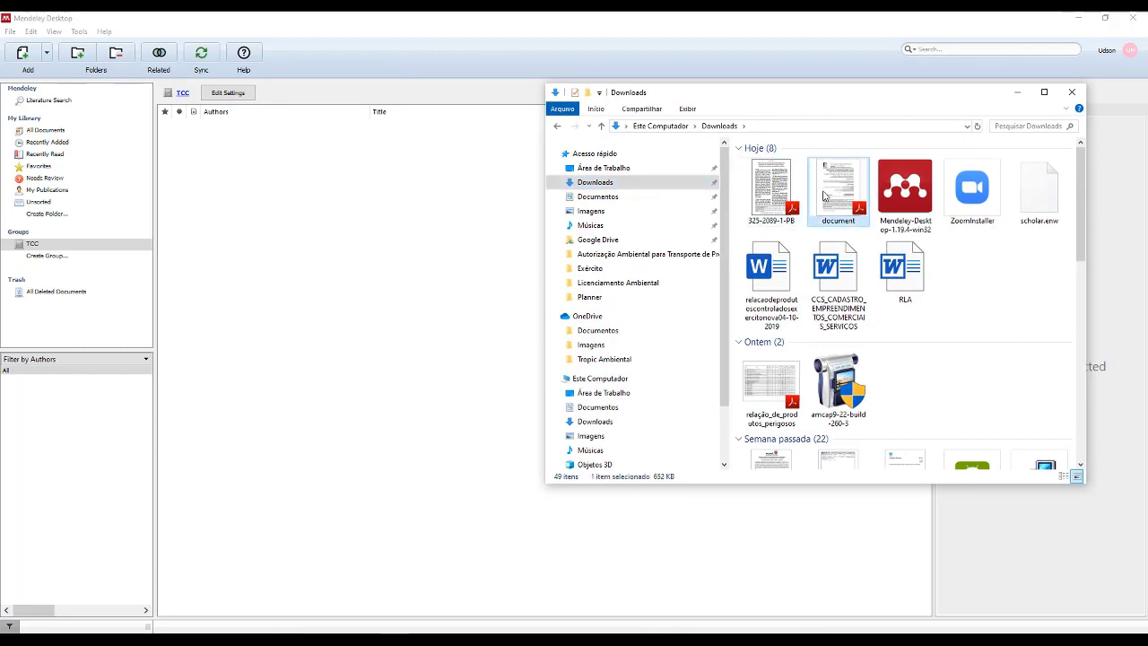
left_click(764, 221)
left_click(833, 229)
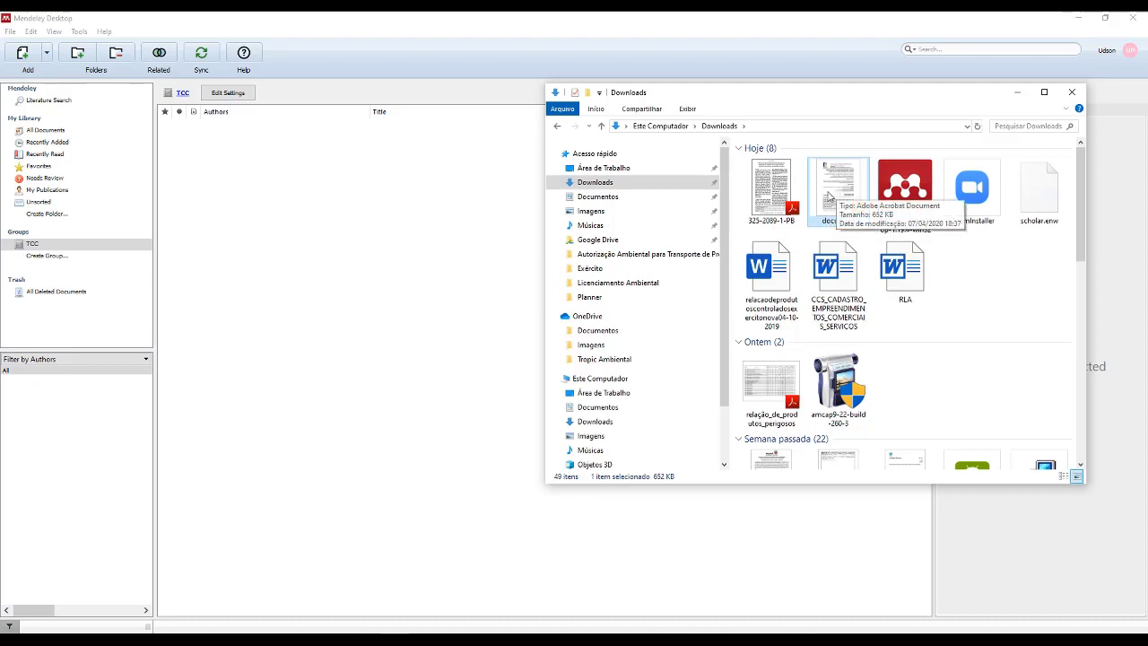
Add the PDF named document from Downloads to the TCC group and display its reference details.
left_click_drag(838, 196, 246, 206)
left_click_drag(246, 205, 246, 206)
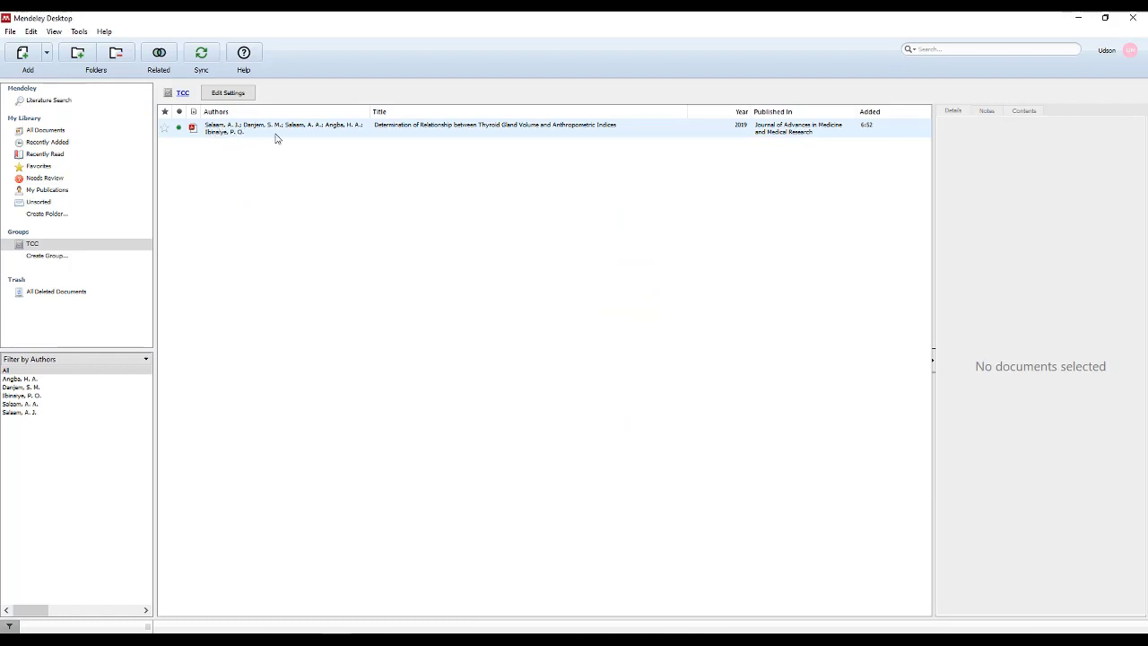
left_click(253, 131)
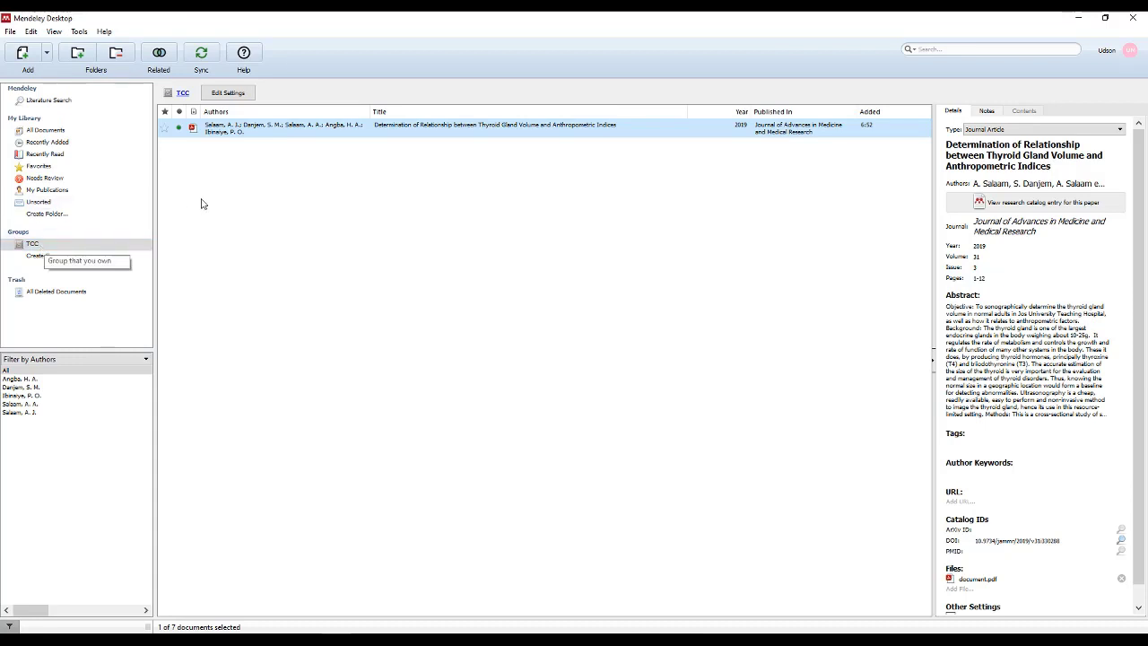
Add the PDF 325-2089-1-PB from Downloads to the TCC group and display its reference details.
left_click(426, 640)
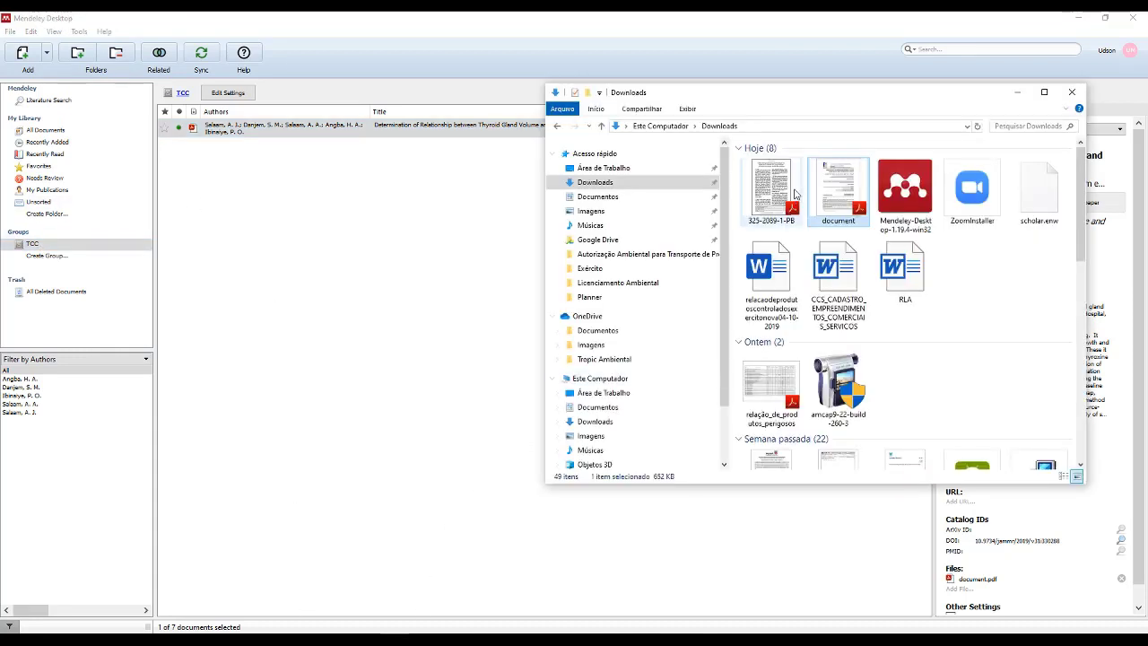
left_click_drag(772, 194, 338, 293)
left_click(247, 154)
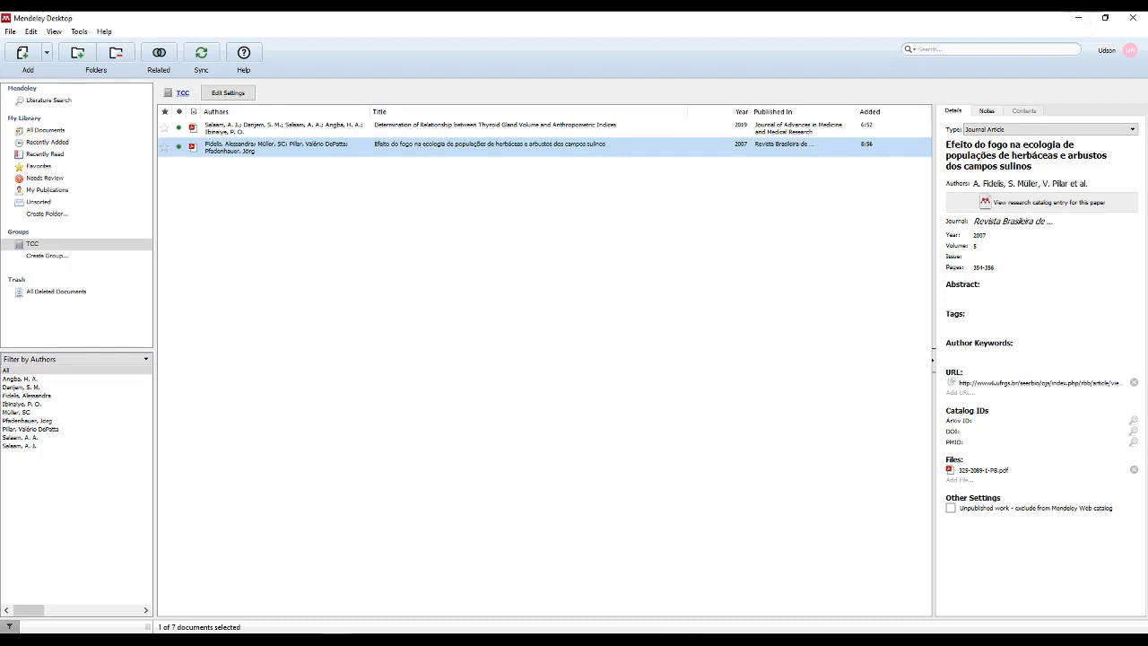
Switch to Chrome, closing File Explorer, and reach the Mendeley Web Importer's Chrome Web Store page through the Mendeley website.
left_click(1078, 18)
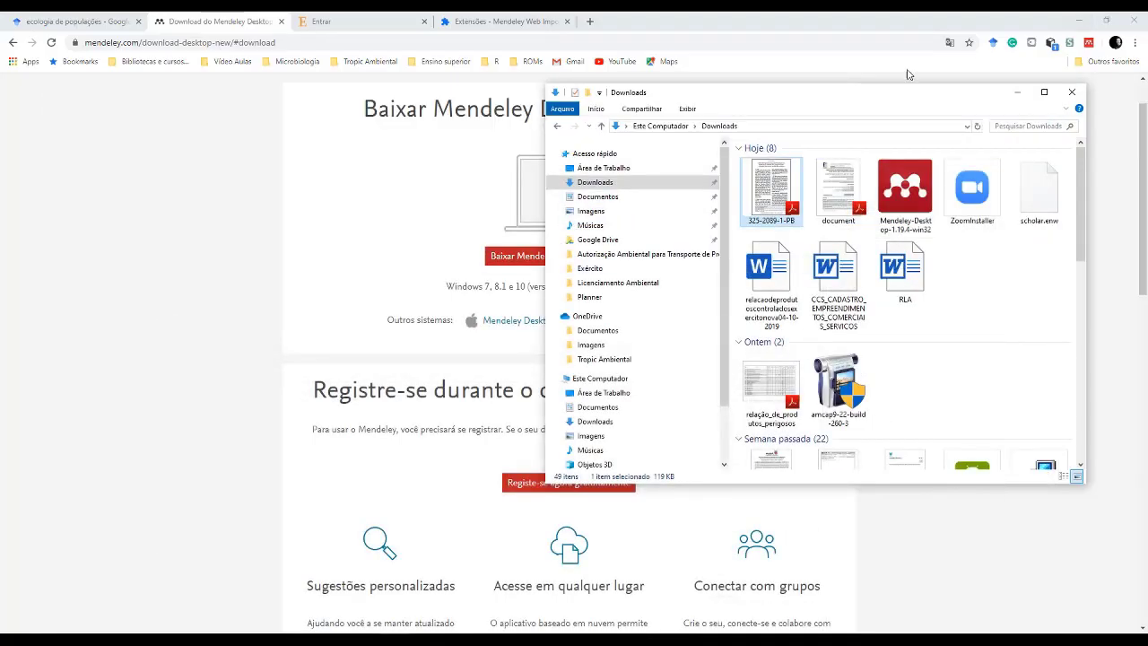
left_click(1074, 92)
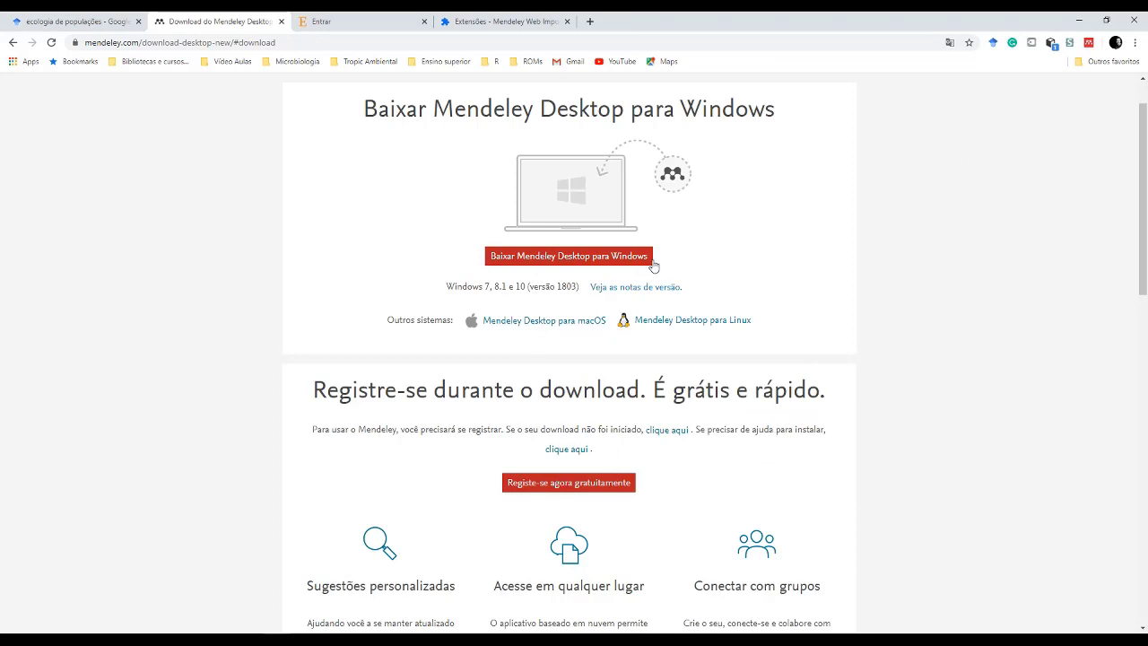
scroll(789, 359, "down", 3)
scroll(813, 371, "down", 7)
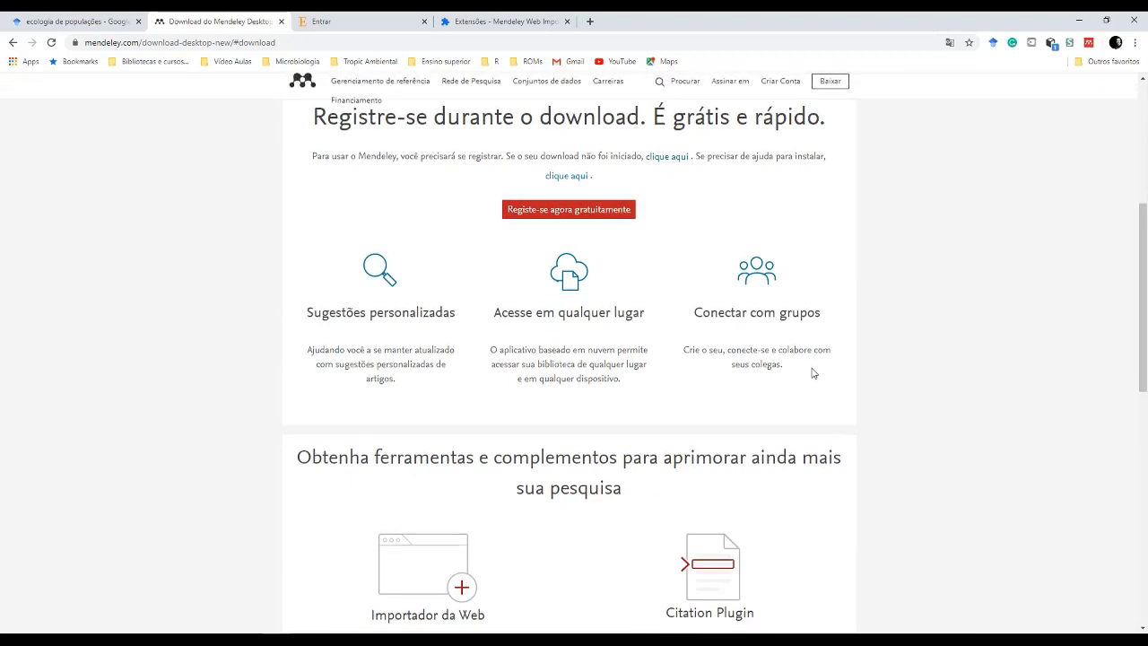
scroll(812, 371, "down", 1)
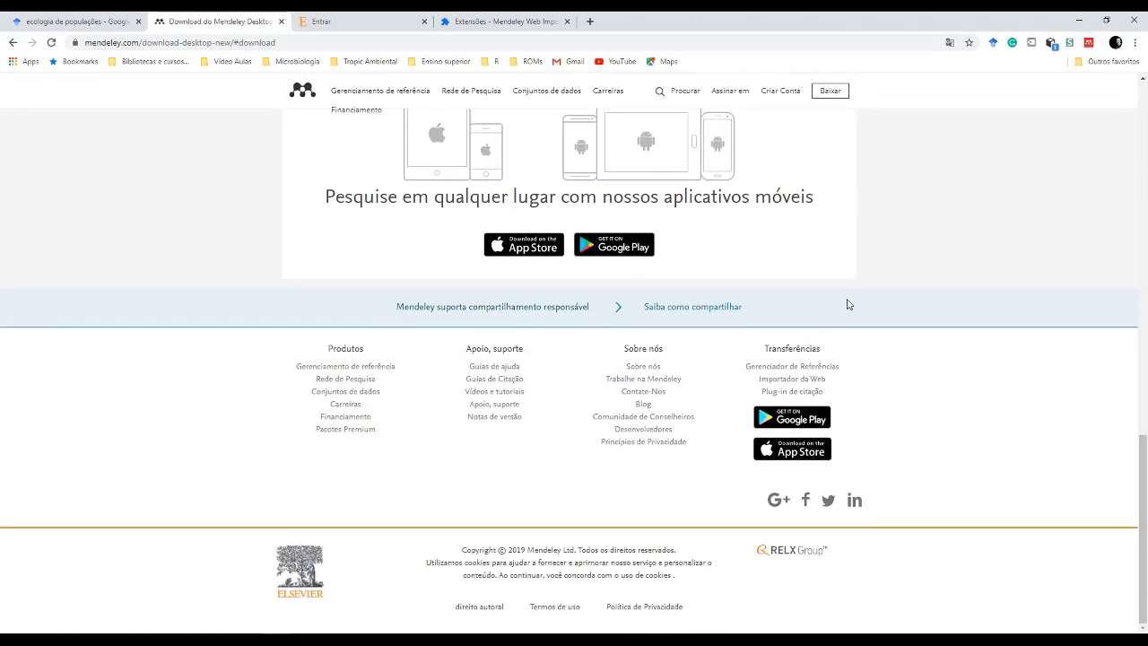
left_click(801, 381)
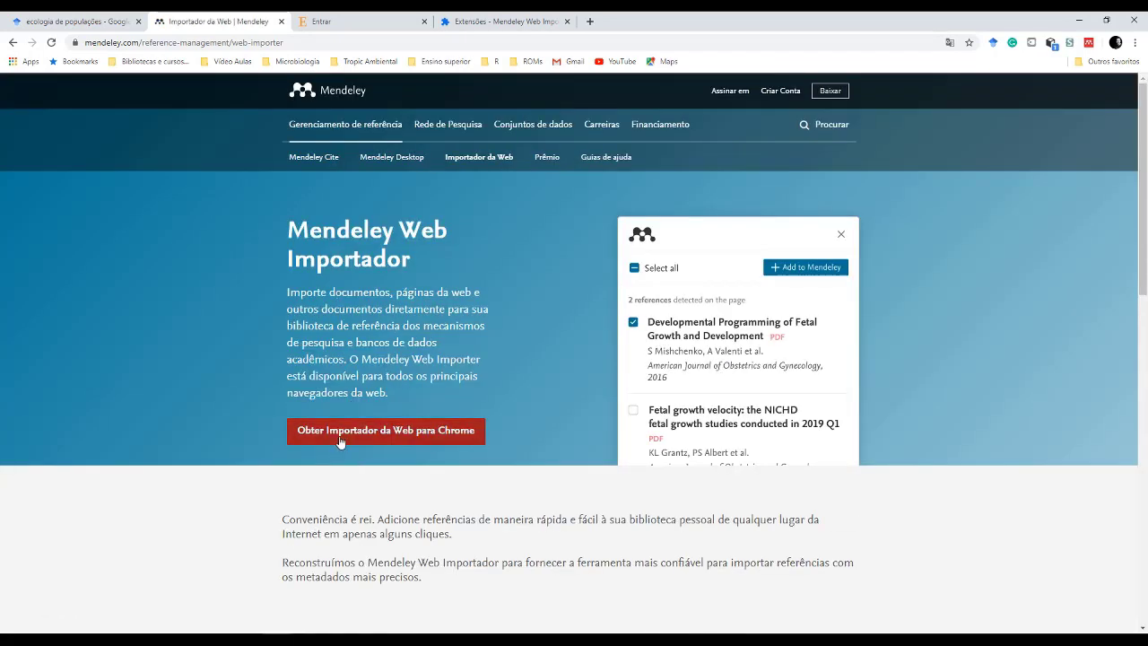
left_click(406, 434)
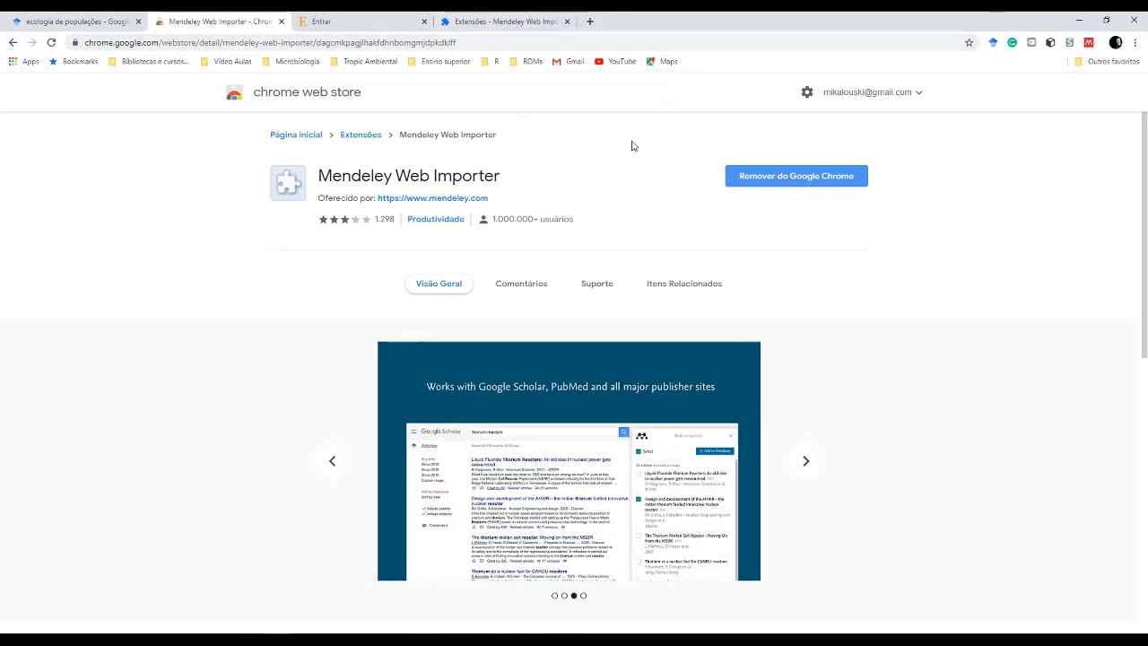
Open Chrome's installed extensions and examine the Mendeley Web Importer's details, including its site access and file URL permissions.
left_click(1134, 43)
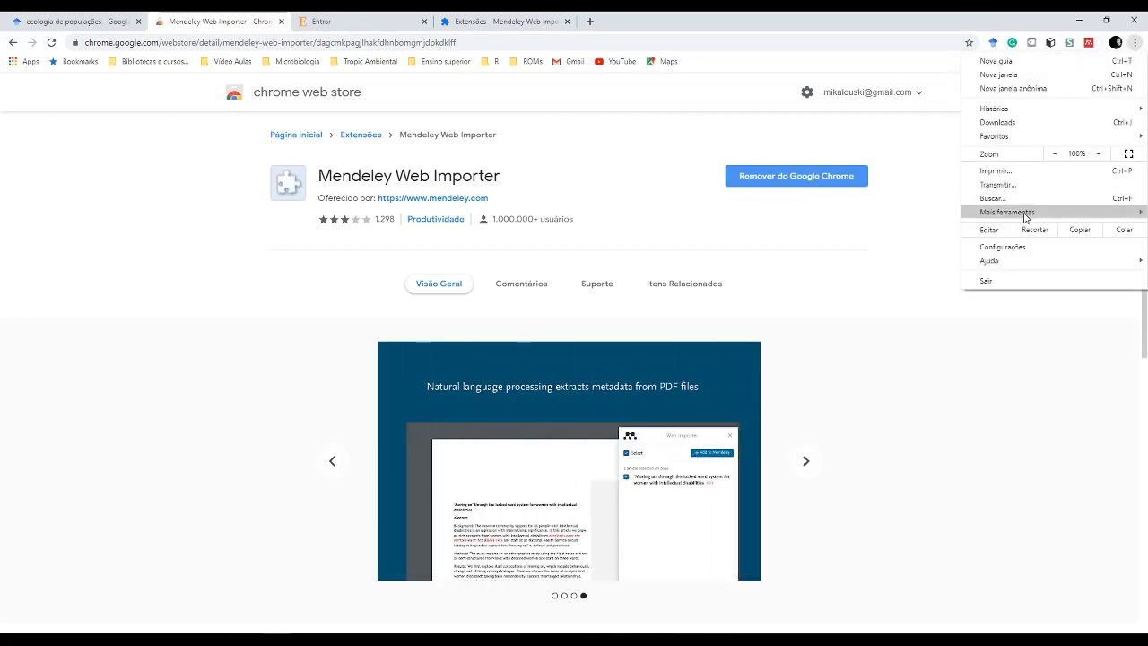
mouse_move(997, 213)
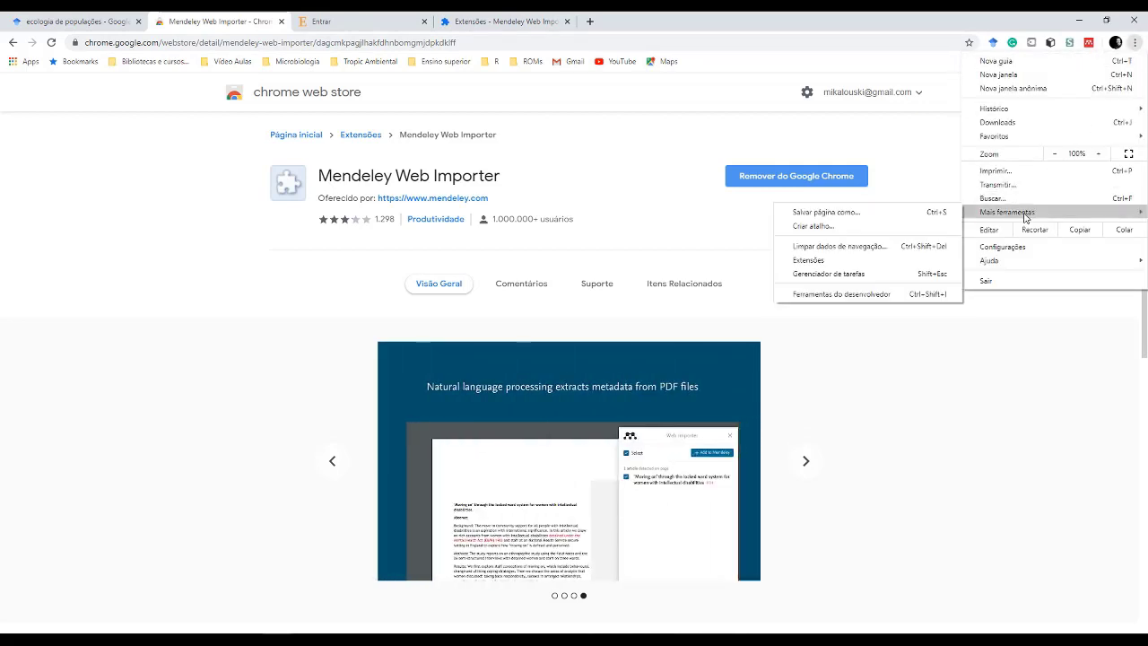
left_click(823, 260)
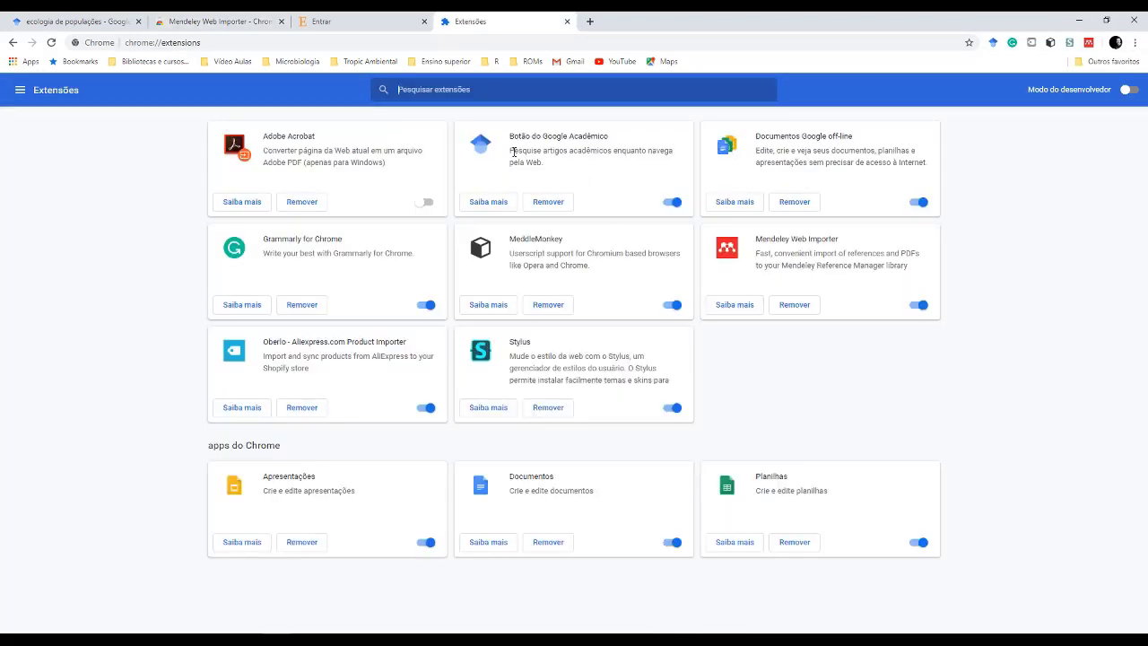
left_click(727, 307)
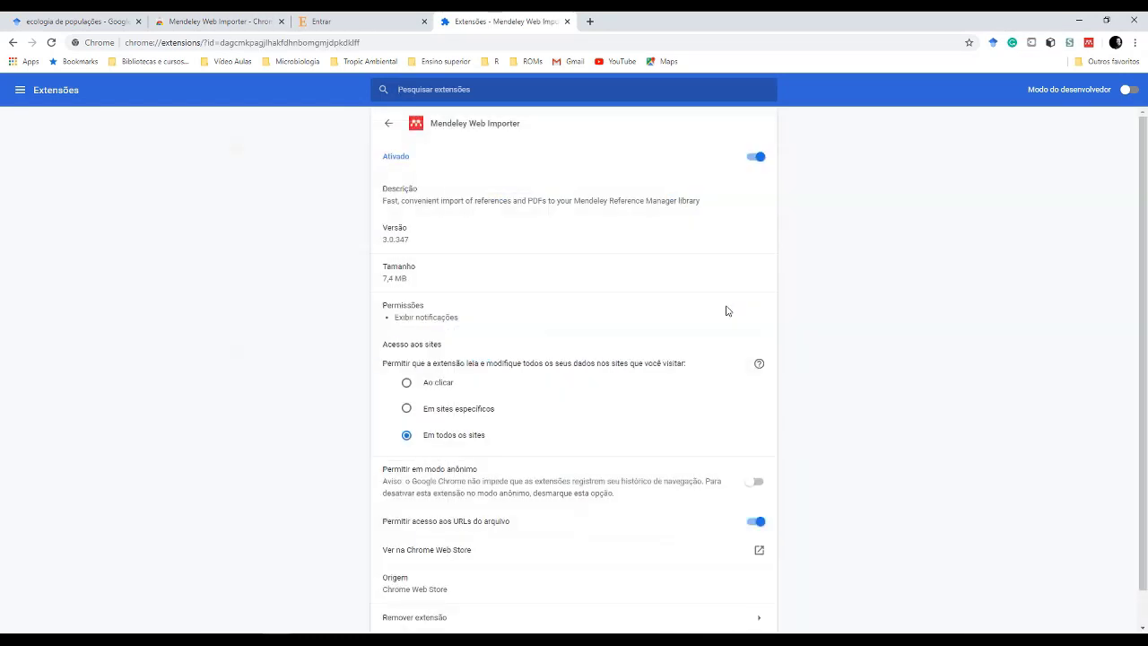
scroll(647, 290, "down", 1)
scroll(644, 289, "up", 1)
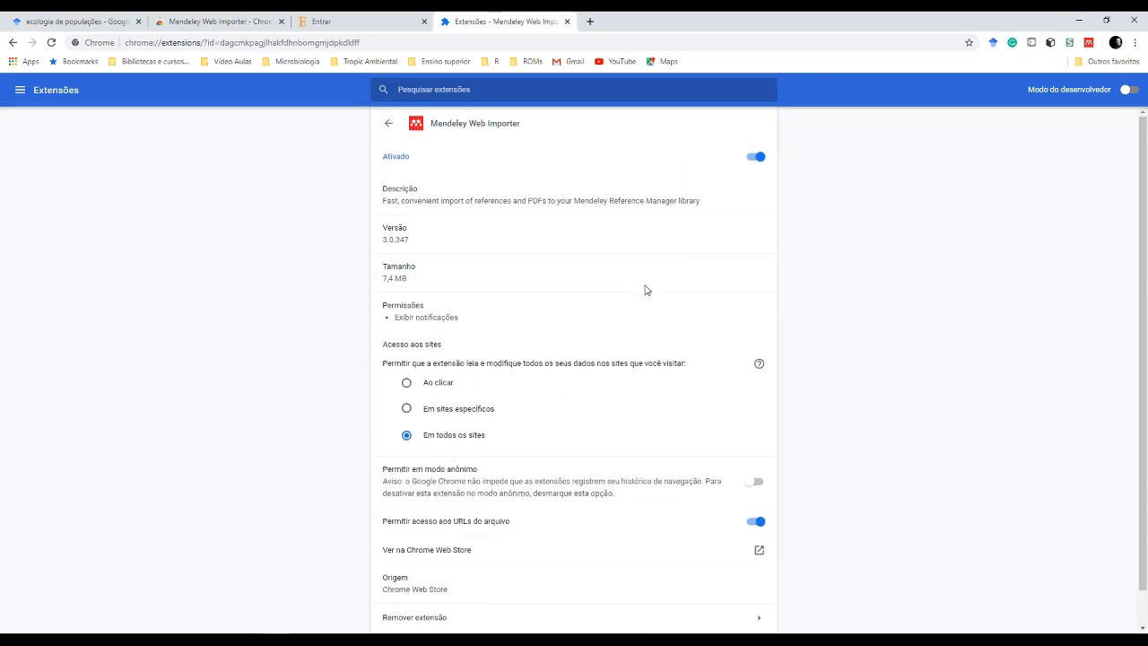
scroll(661, 443, "down", 1)
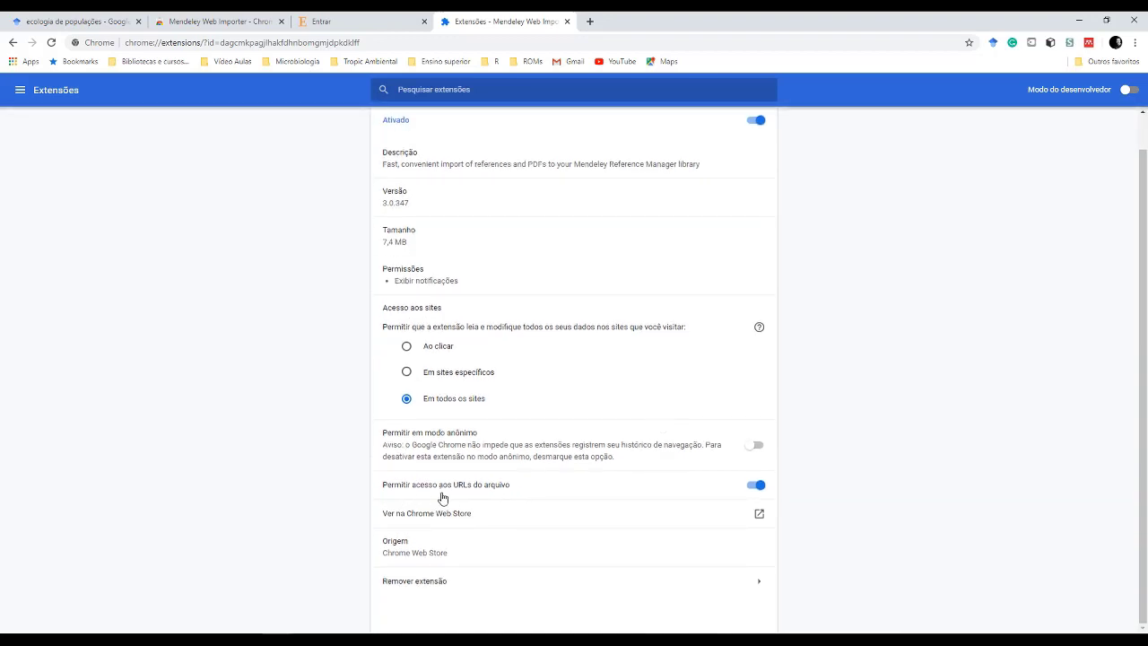
Close the extension details, Elsevier sign-in and Chrome Web Store pages to return to the Google Scholar results.
left_click(567, 21)
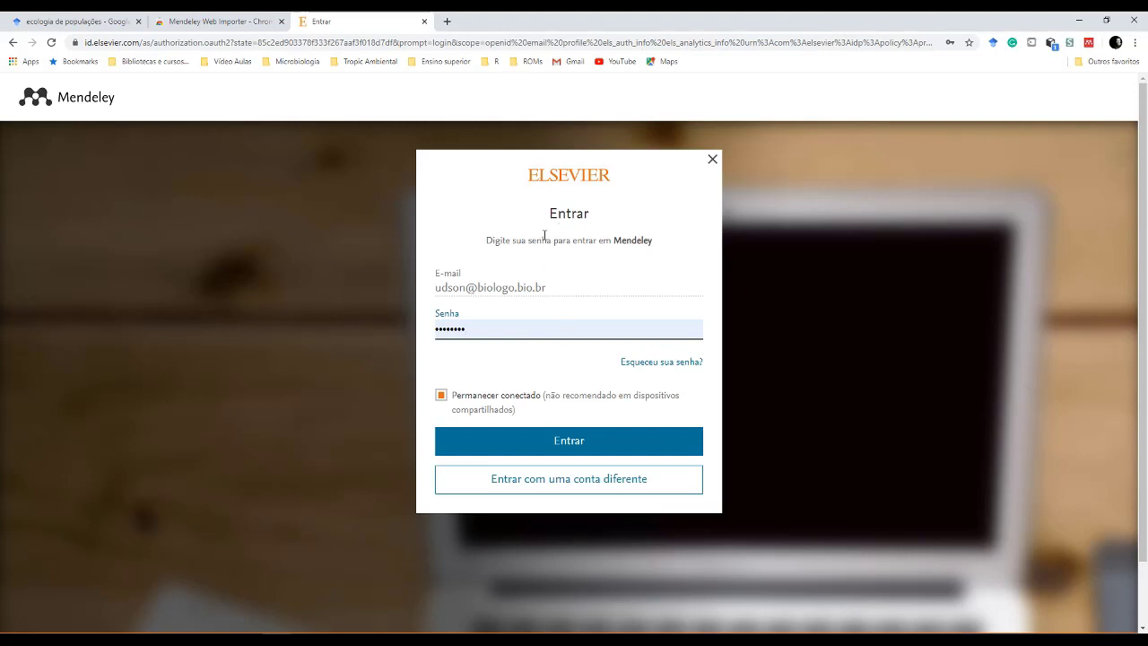
left_click(424, 22)
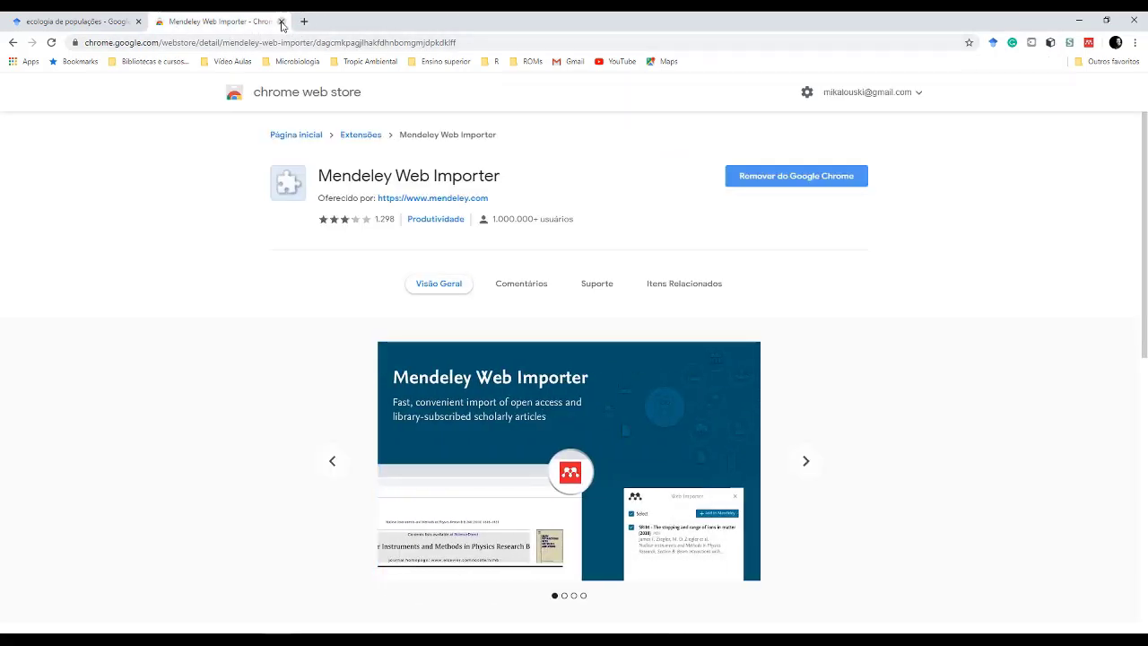
left_click(280, 21)
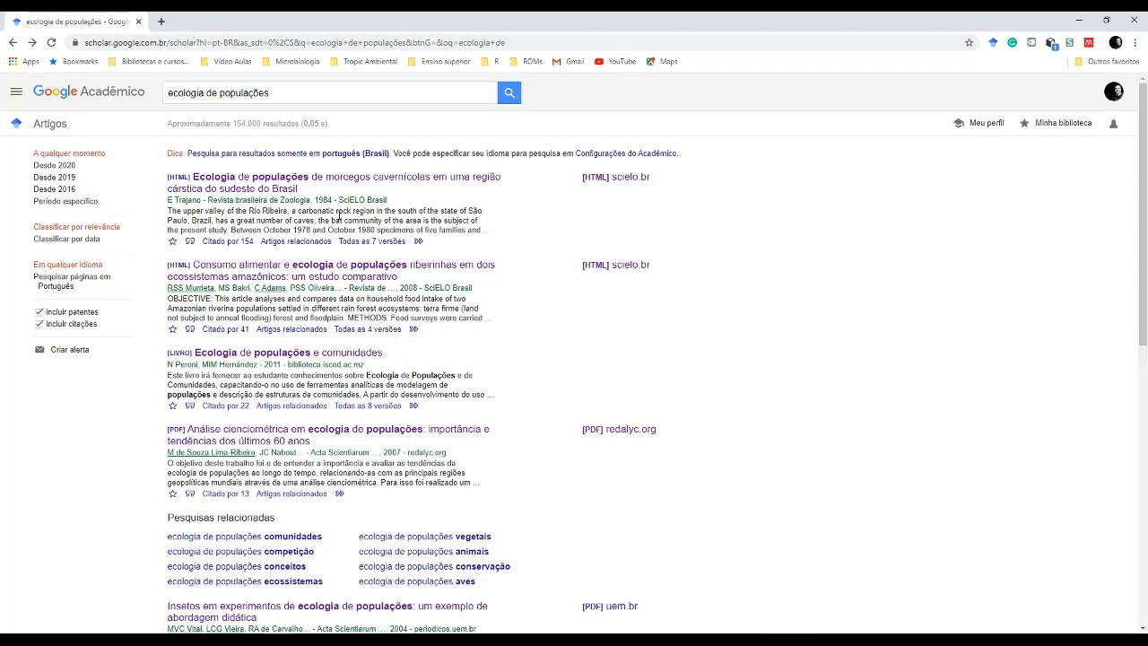
scroll(512, 230, "down", 3)
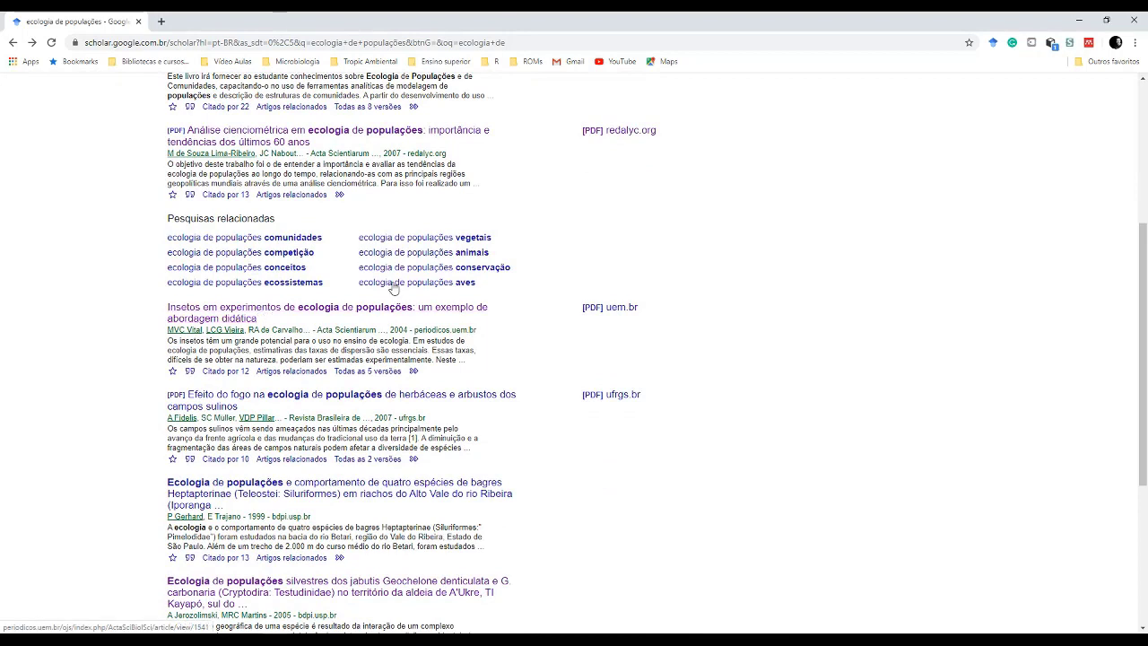
left_click(1088, 45)
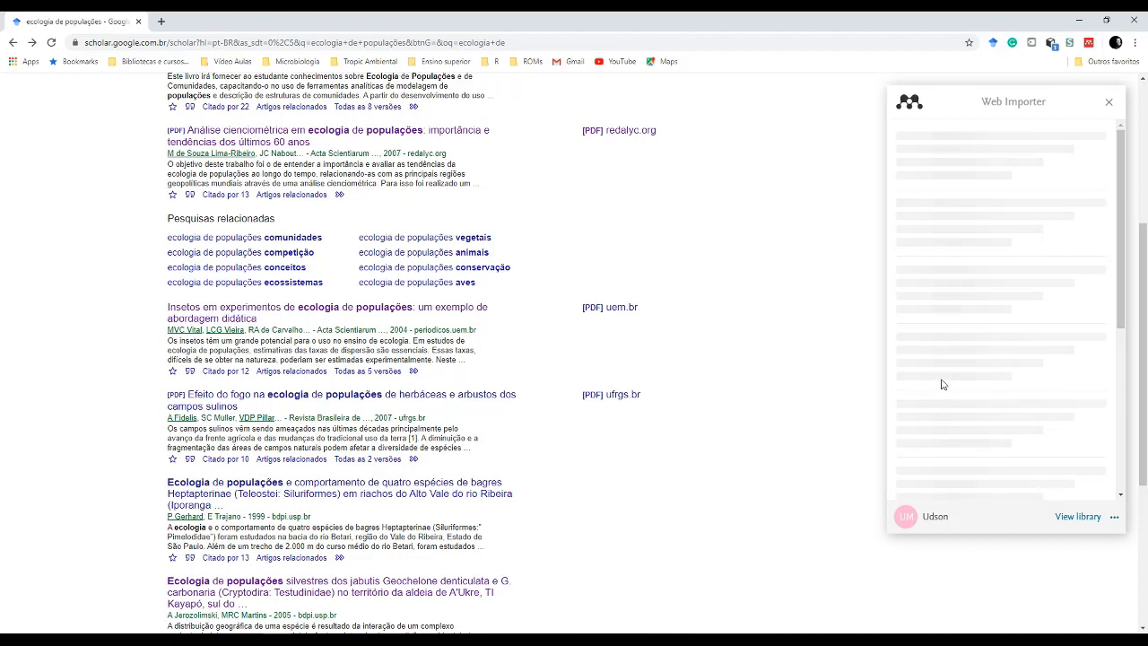
left_click(1108, 101)
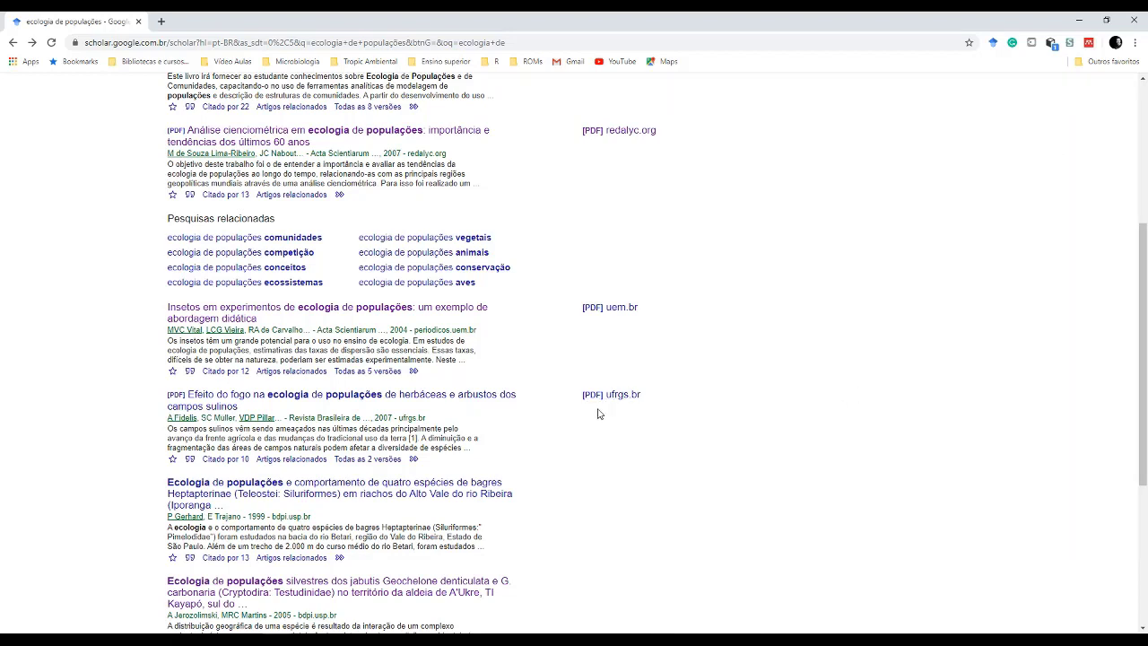
Open the article "Insetos em experimentos de ecologia de populações" from the search results and detect its reference with Mendeley Web Importer.
left_click(266, 311)
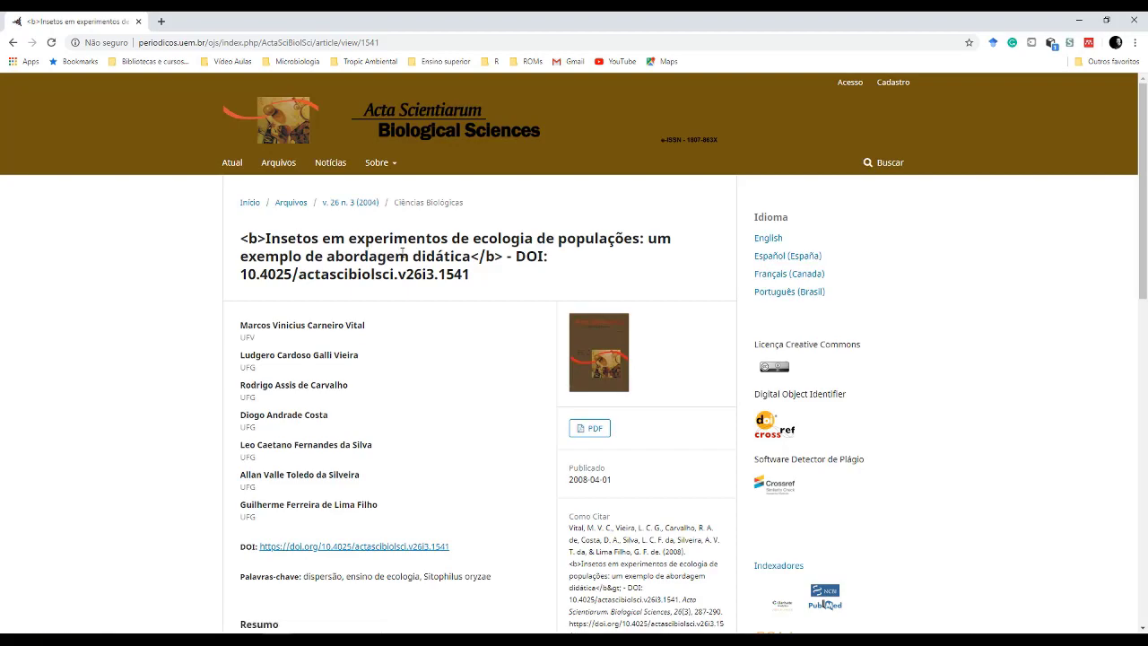
scroll(424, 278, "down", 8)
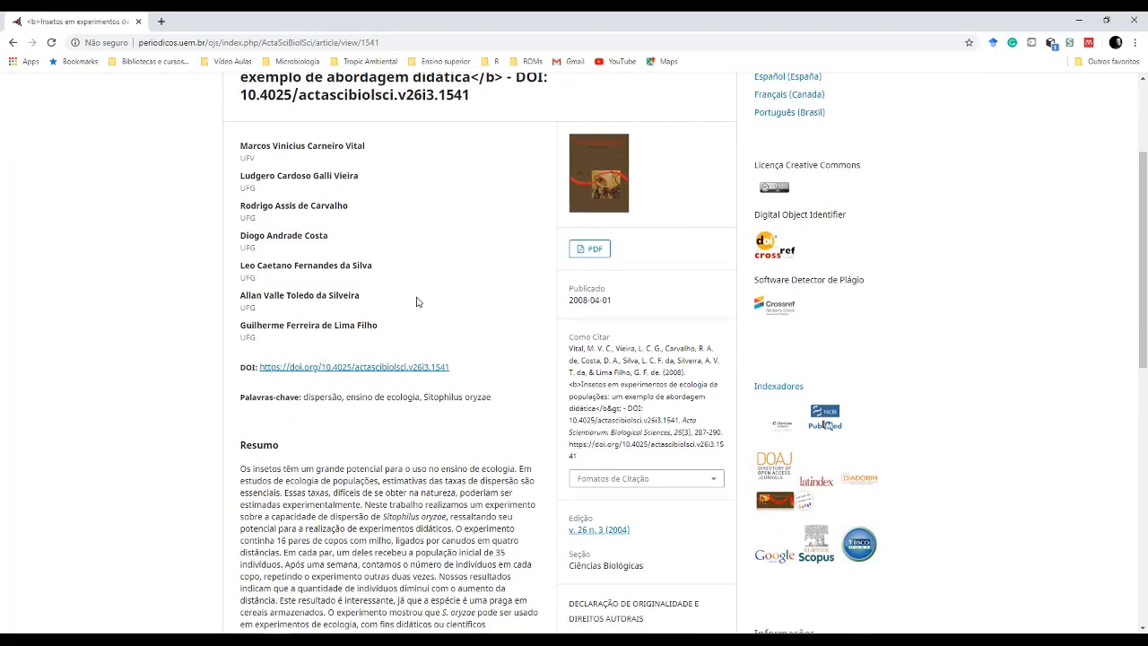
scroll(389, 384, "up", 10)
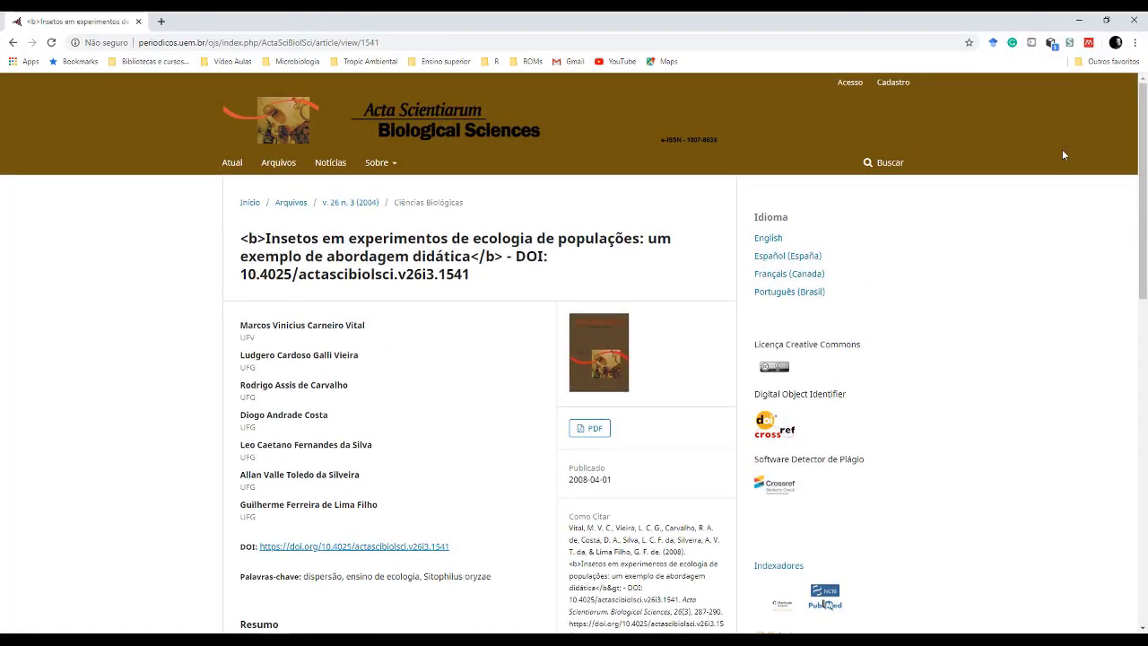
left_click(1089, 44)
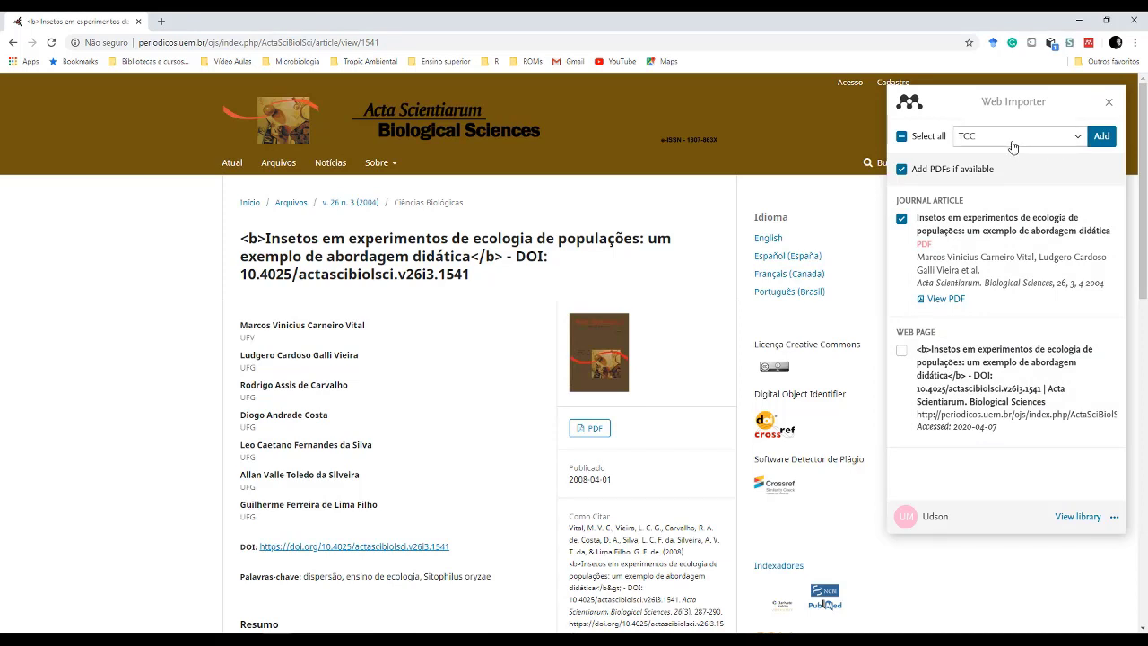
Add the detected insects article, with its PDF, to the TCC group through Web Importer.
left_click(1078, 138)
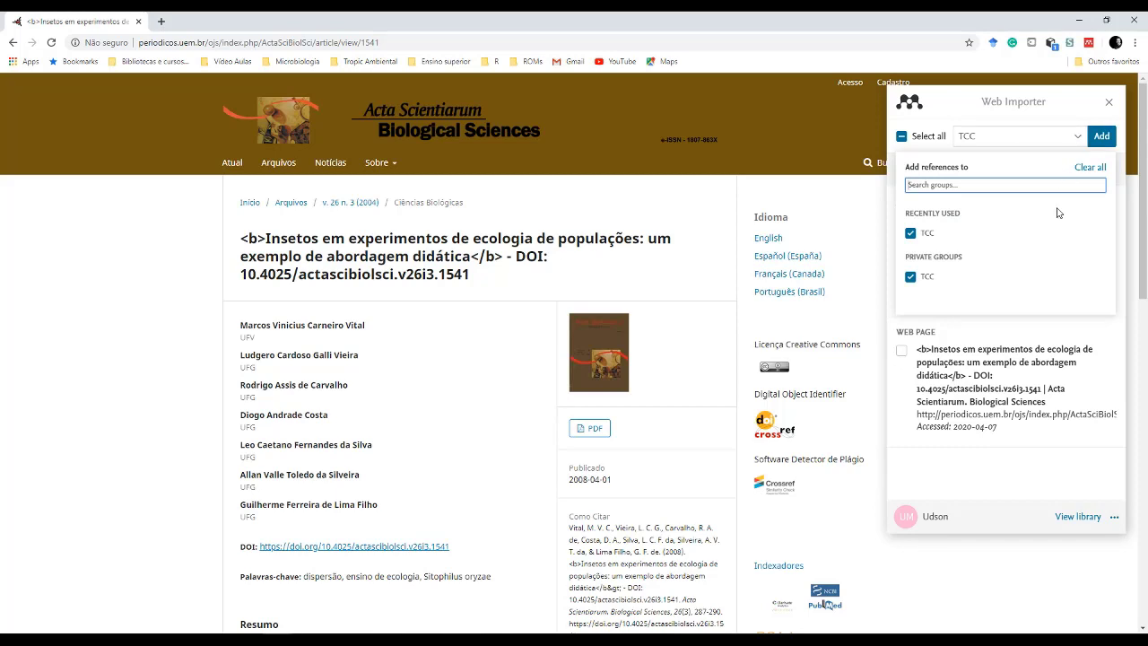
left_click(1027, 137)
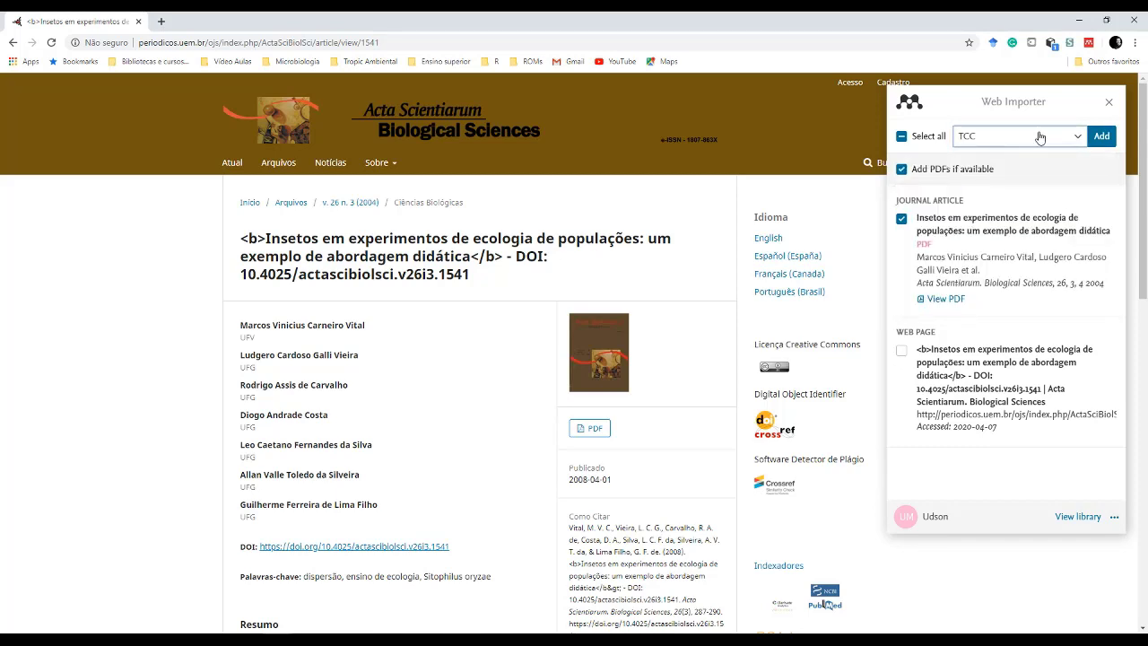
left_click(1101, 139)
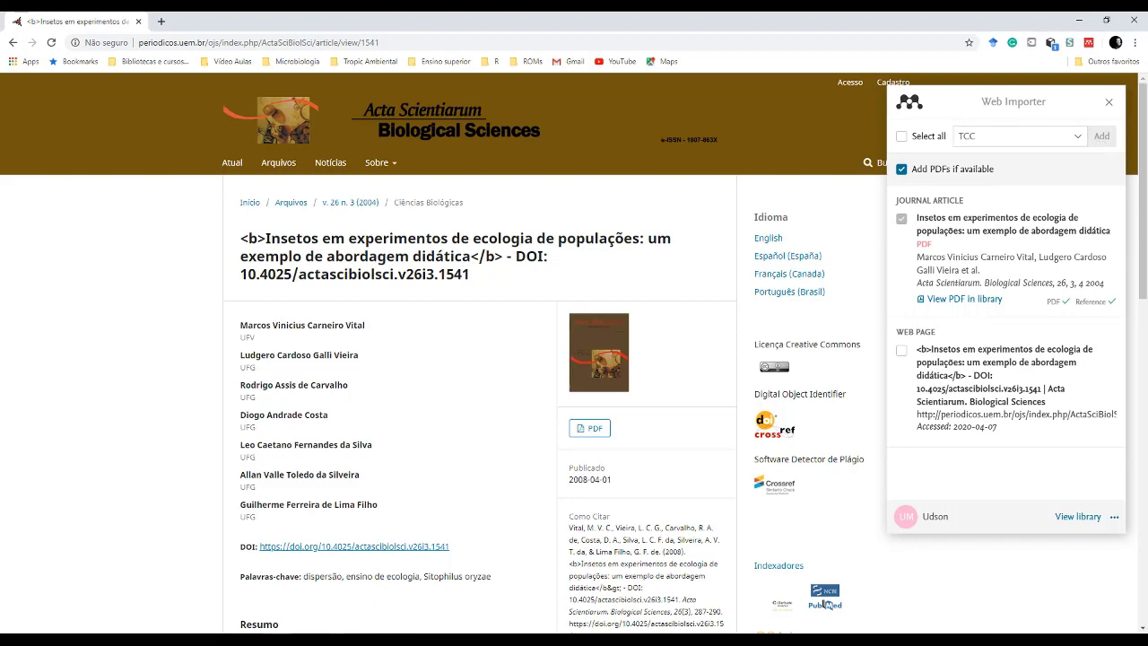
Switch to Mendeley Desktop, sync the library and select the imported insects article in the TCC group.
key("alt+Tab")
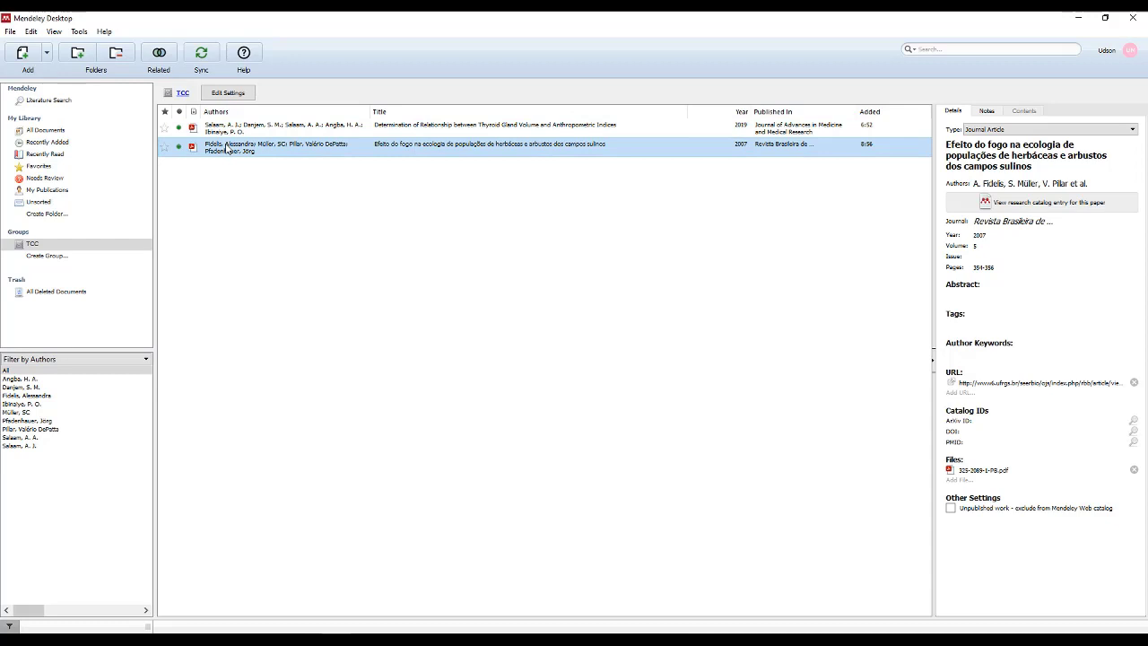
left_click(203, 58)
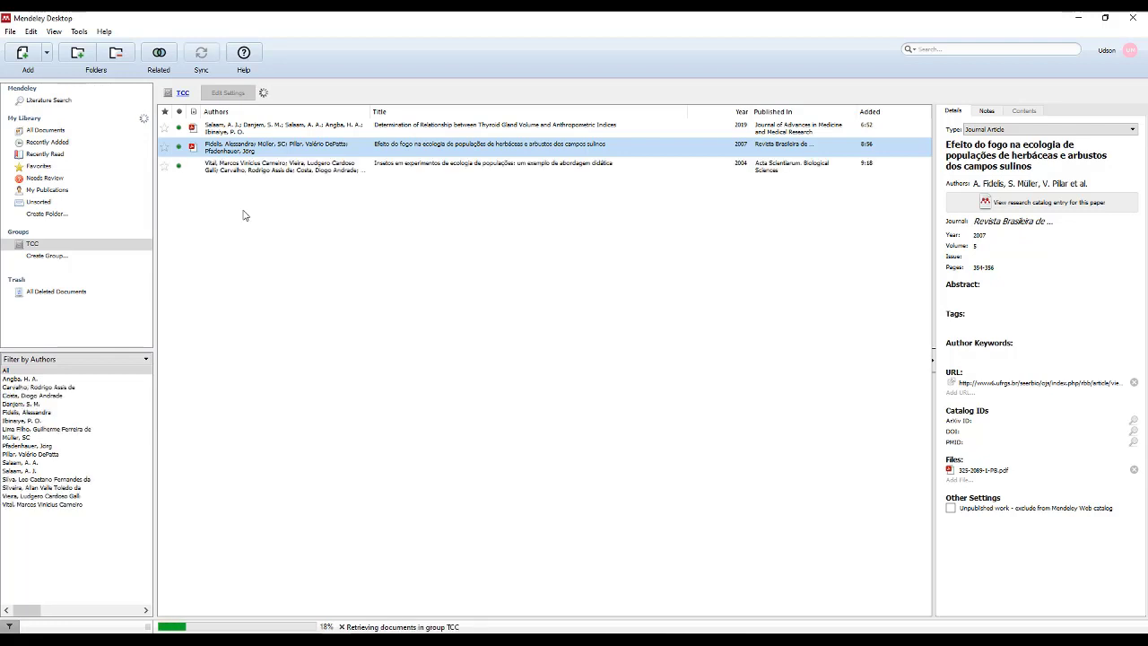
left_click(238, 170)
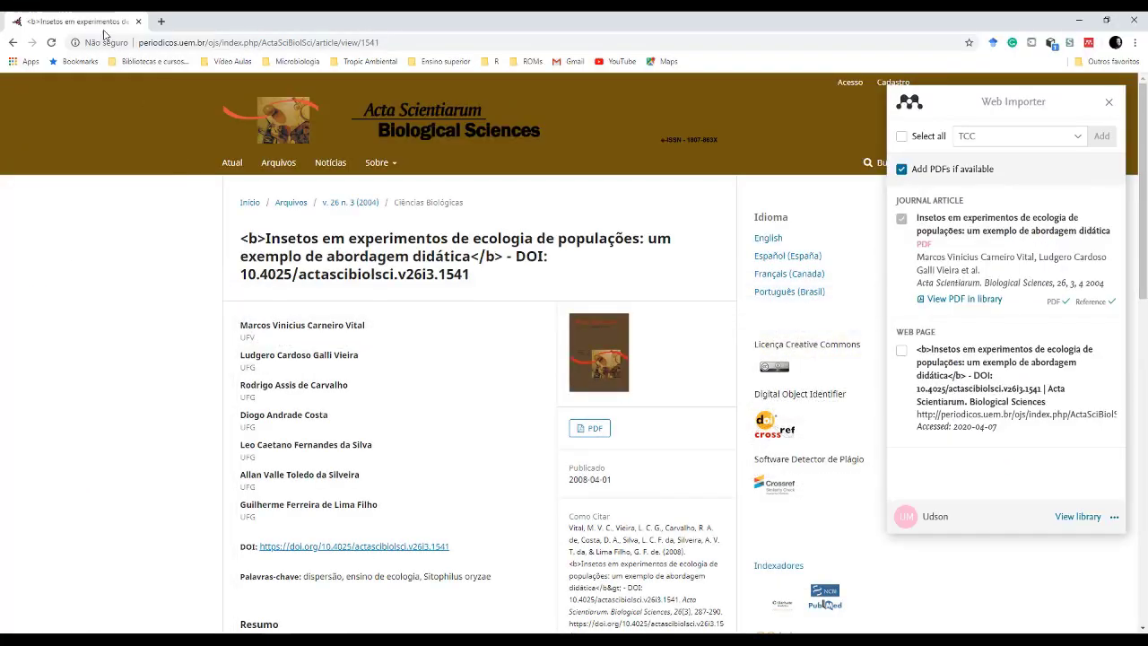
Return to Chrome's Google Scholar results, open the 2005 thesis on Geochelone tortoises and check its detected reference with Web Importer.
left_click(13, 43)
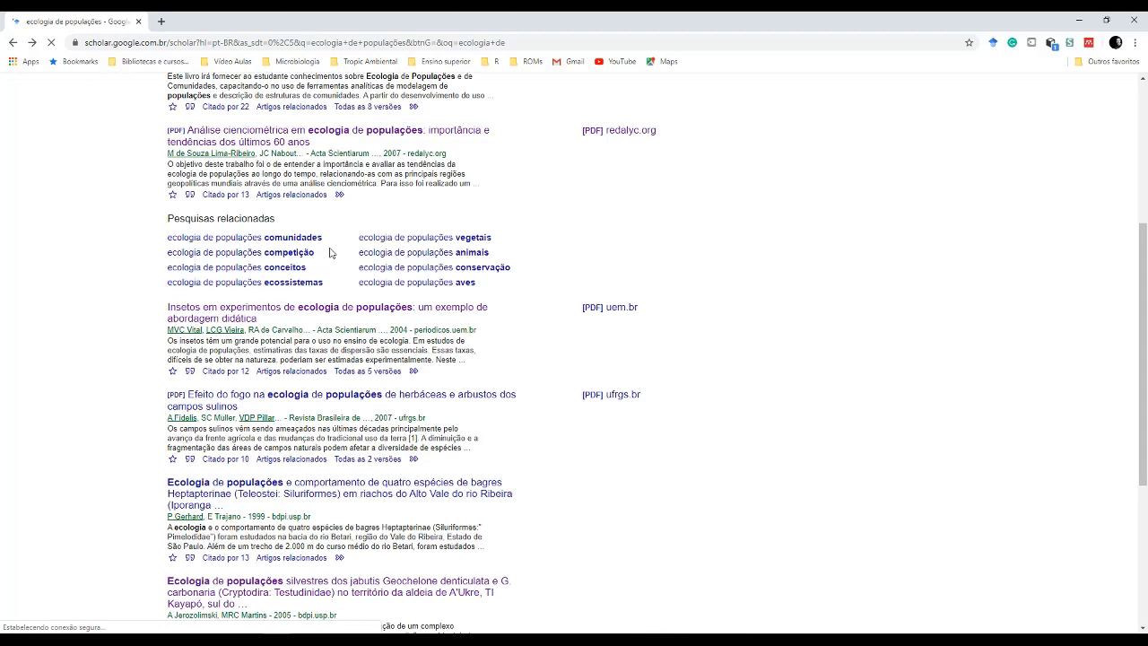
scroll(247, 303, "down", 3)
left_click(247, 303)
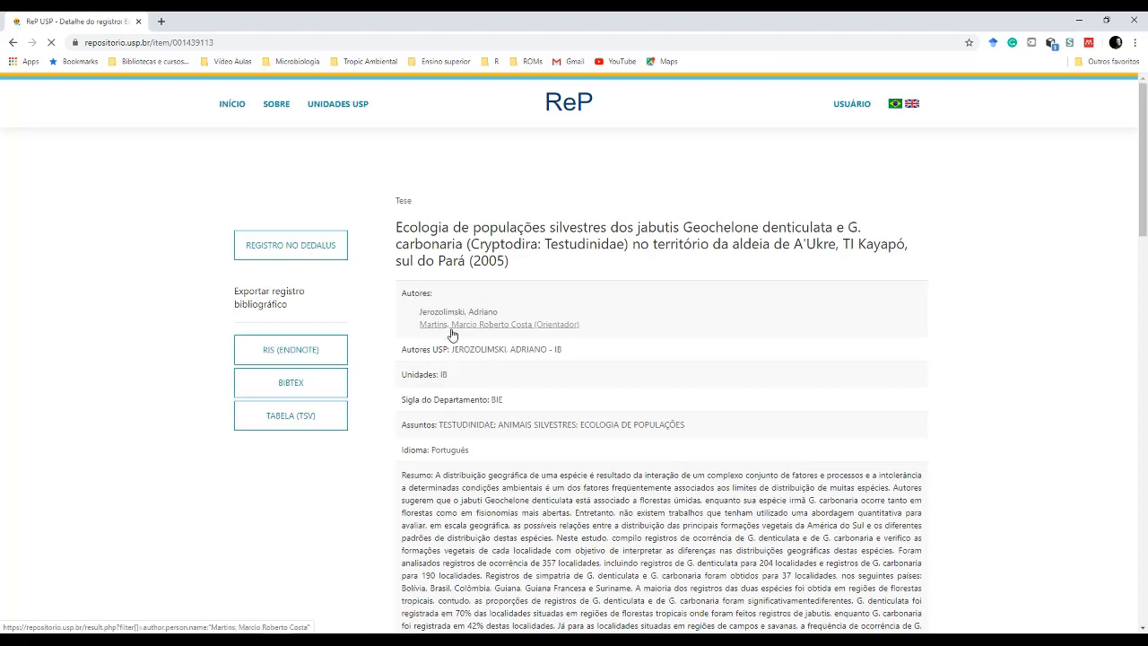
left_click(1089, 43)
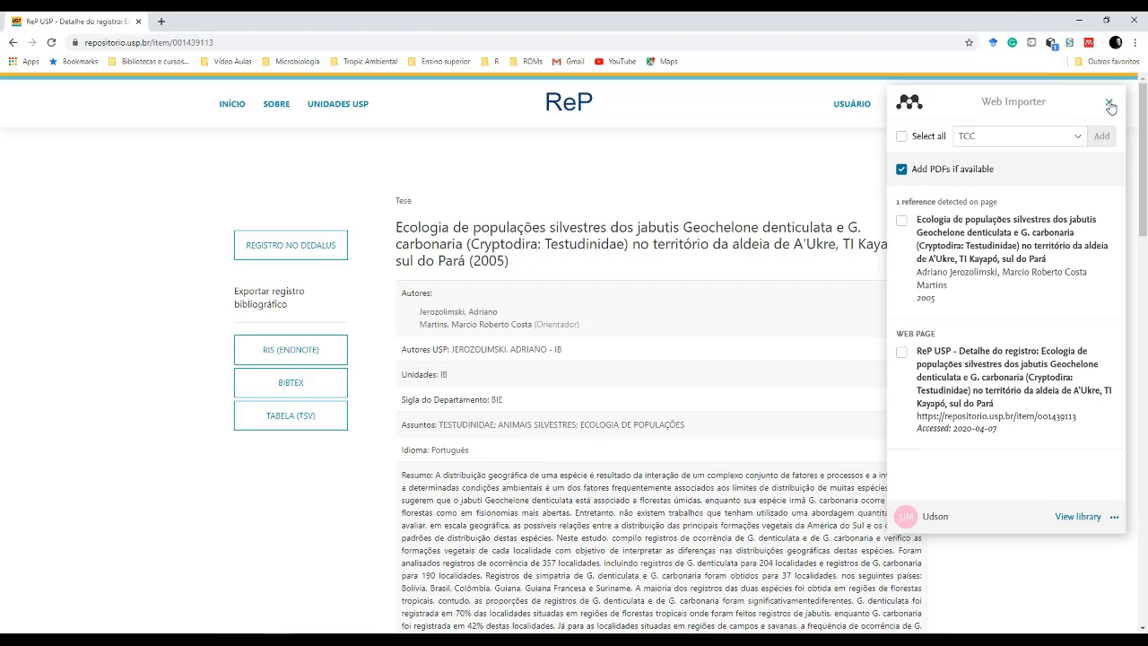
Import the article "A mudança no mercado de videolocadoras" from the search results into the TCC group, and sync it in Mendeley Desktop.
left_click(12, 42)
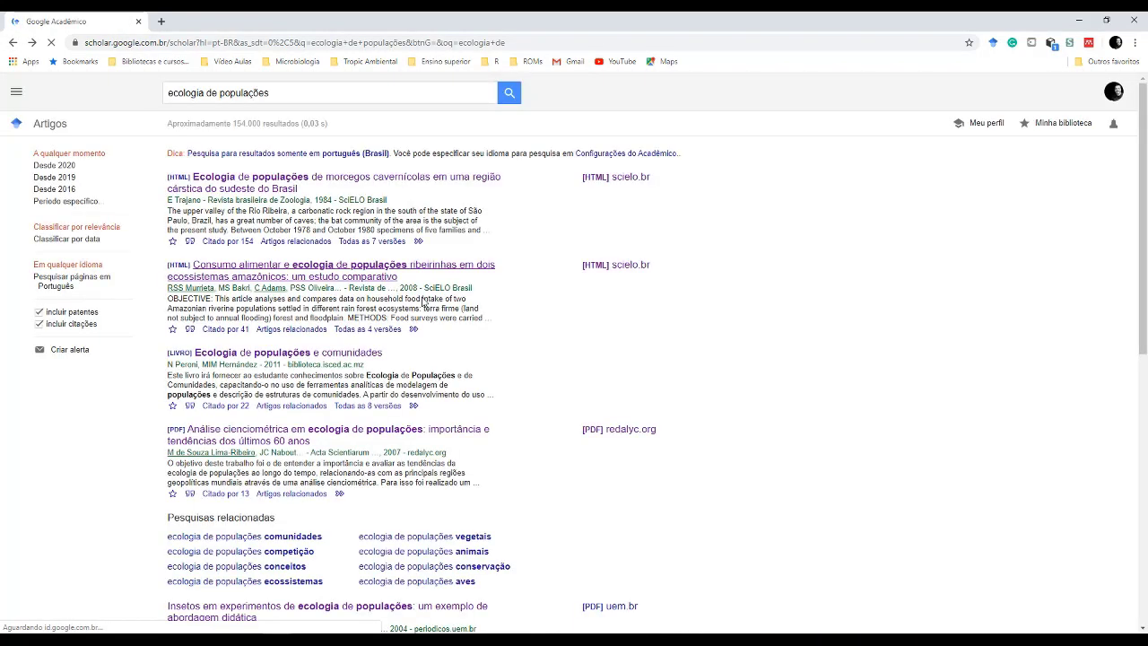
left_click(316, 398)
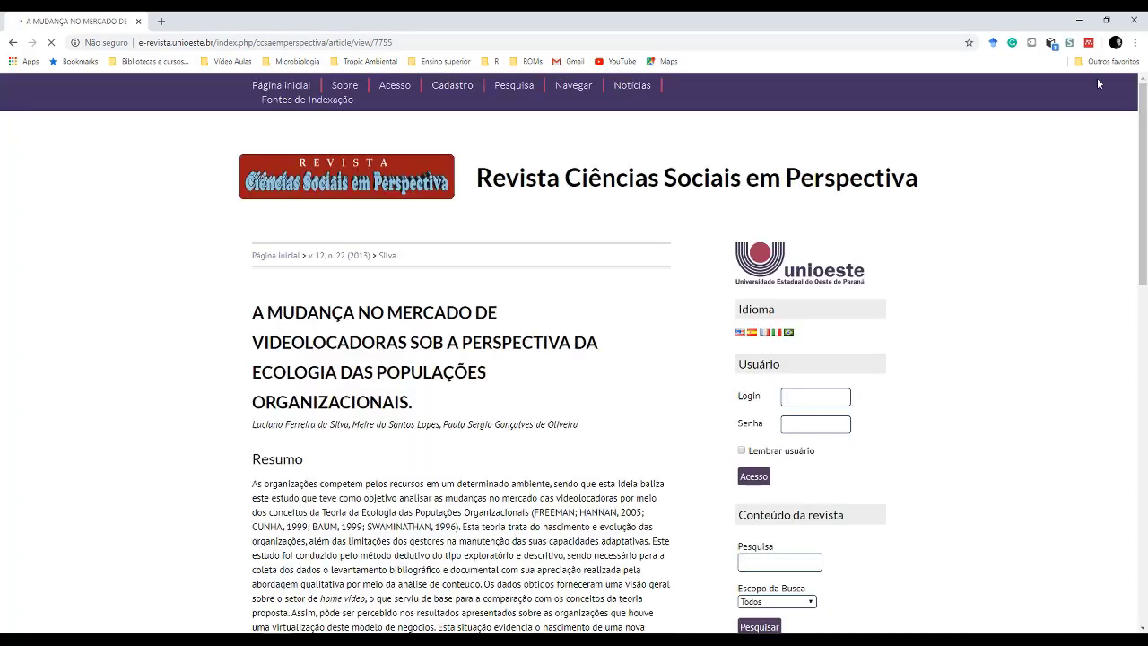
left_click(1094, 46)
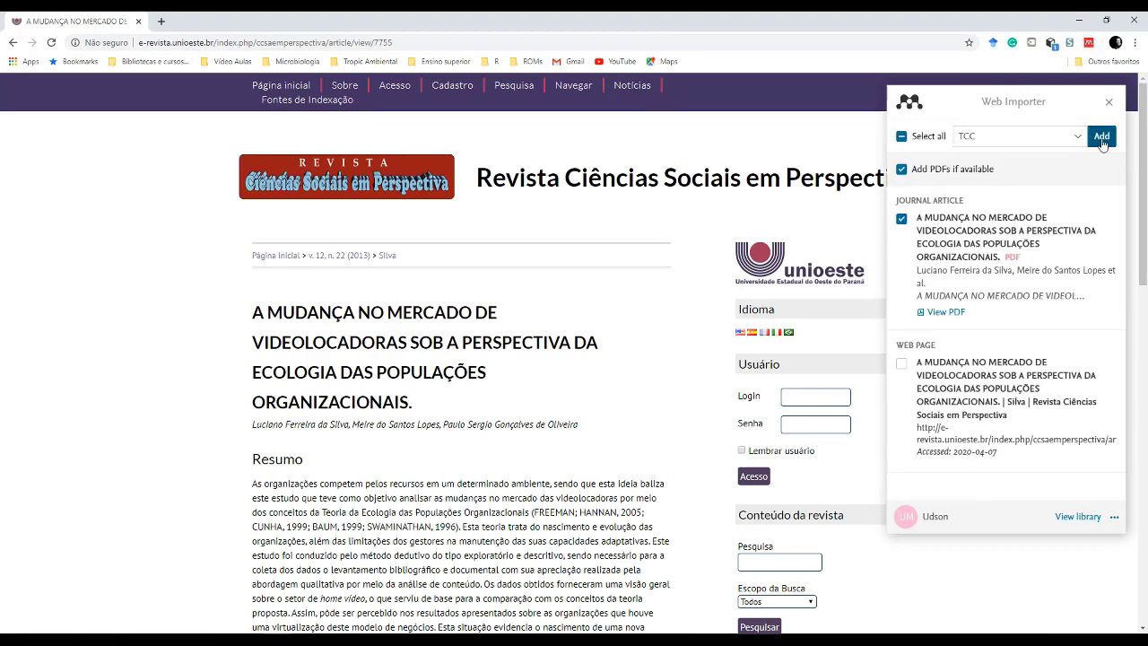
left_click(1101, 137)
key("alt+Tab")
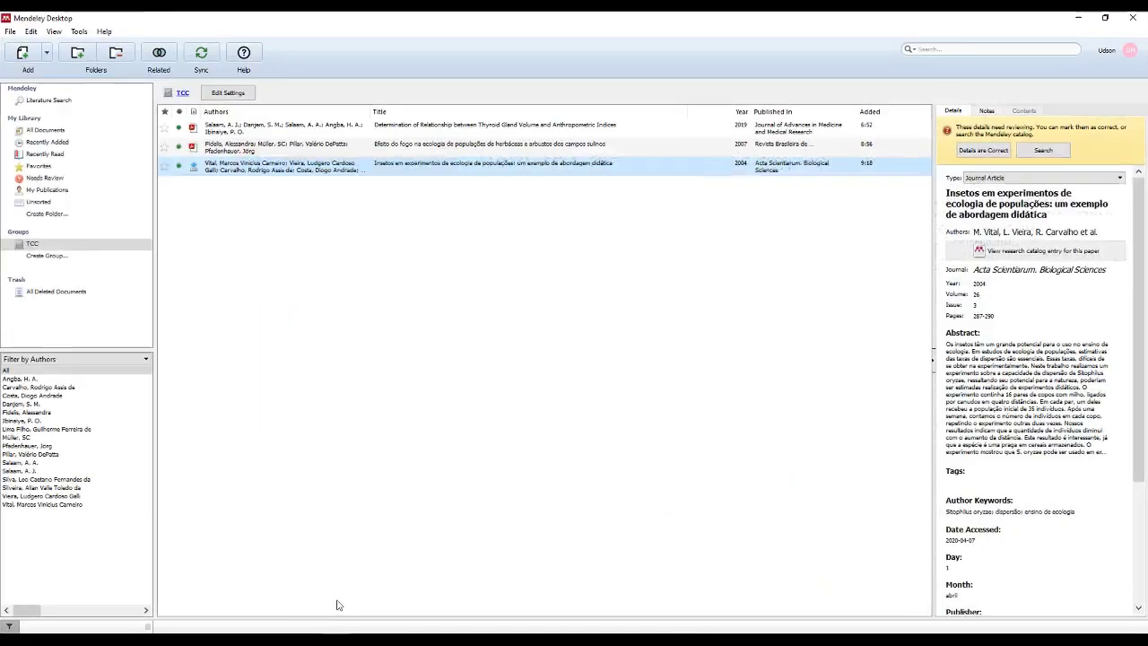
left_click(197, 57)
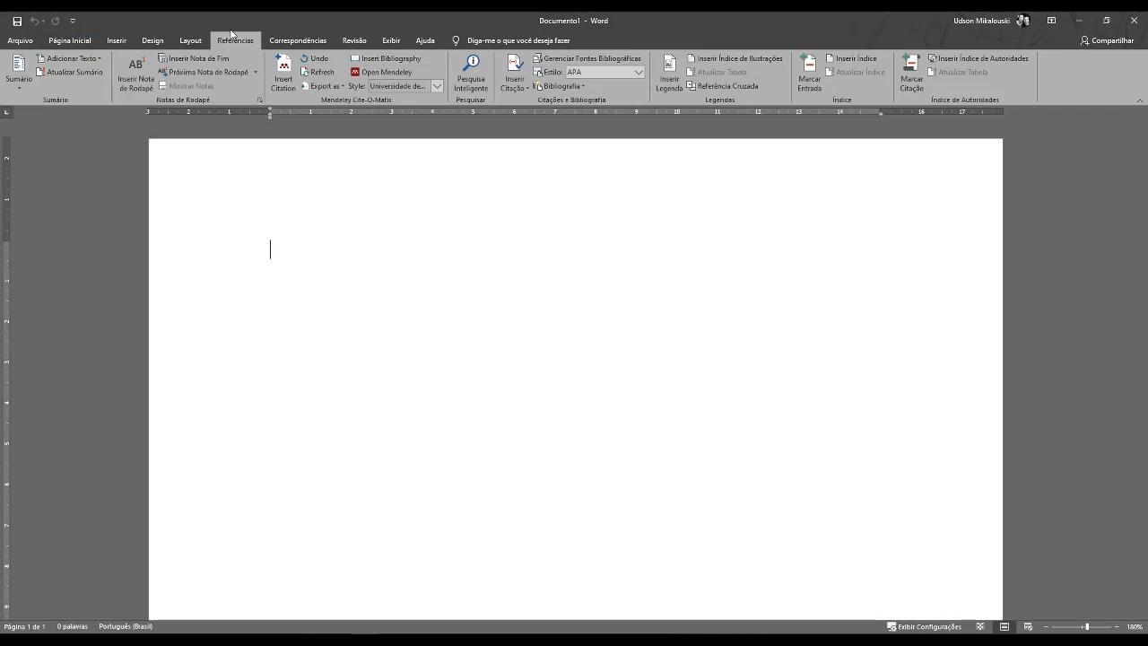
Switch to Word, open Mendeley's additional citation styles, search for "abnt" and examine the institutional styles offered for installation.
left_click(437, 87)
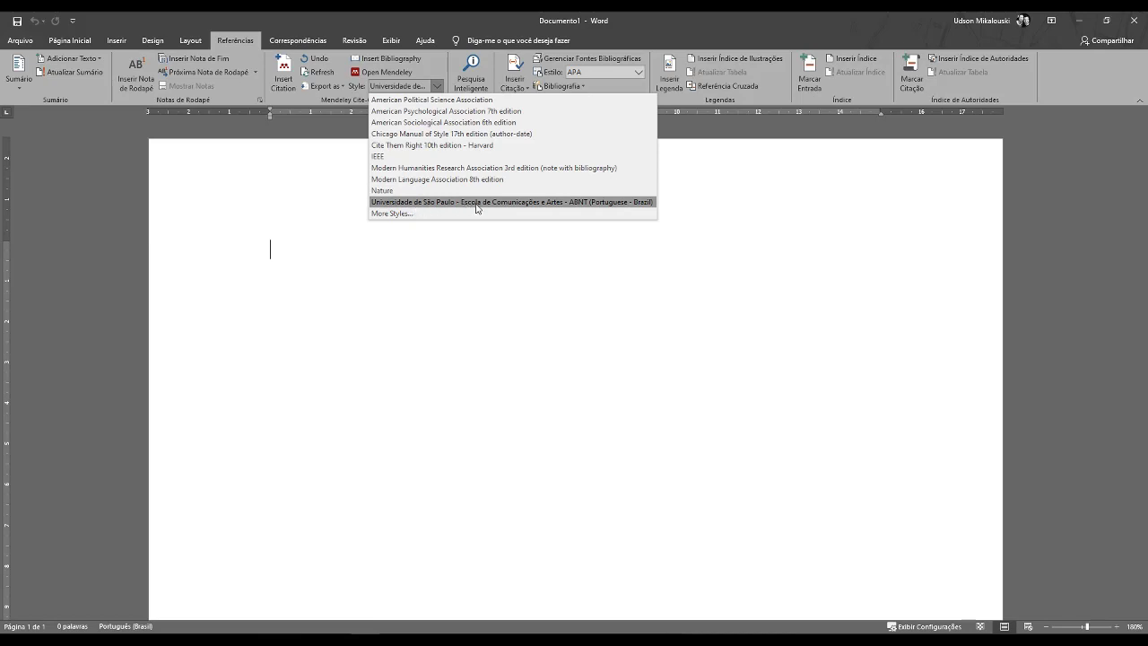
left_click(393, 214)
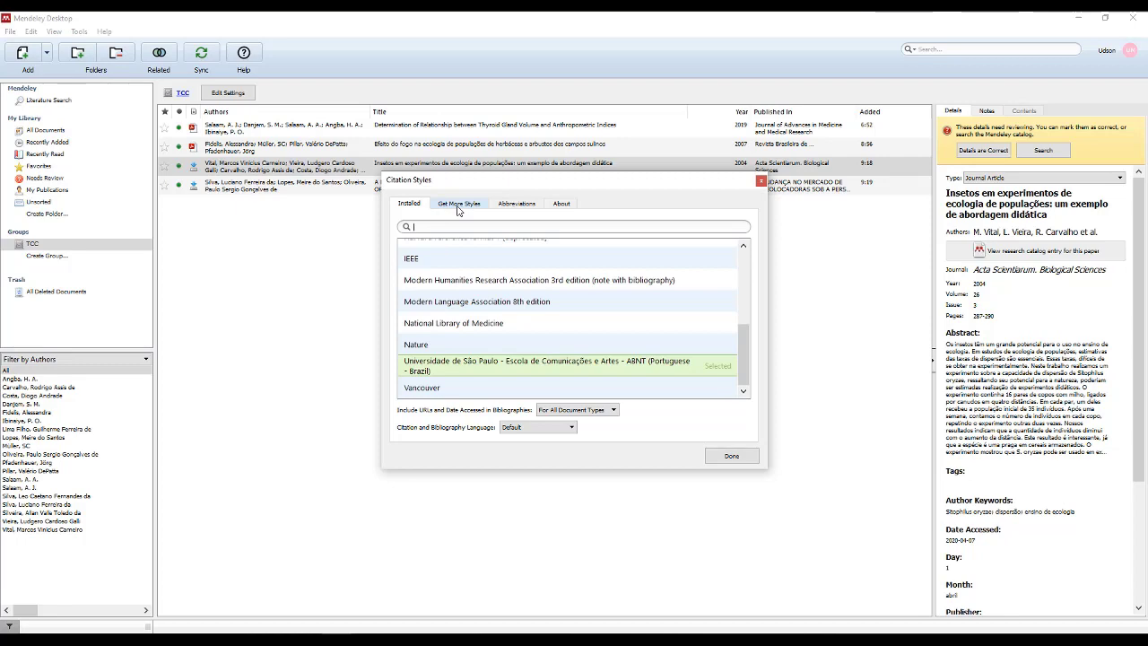
left_click(458, 203)
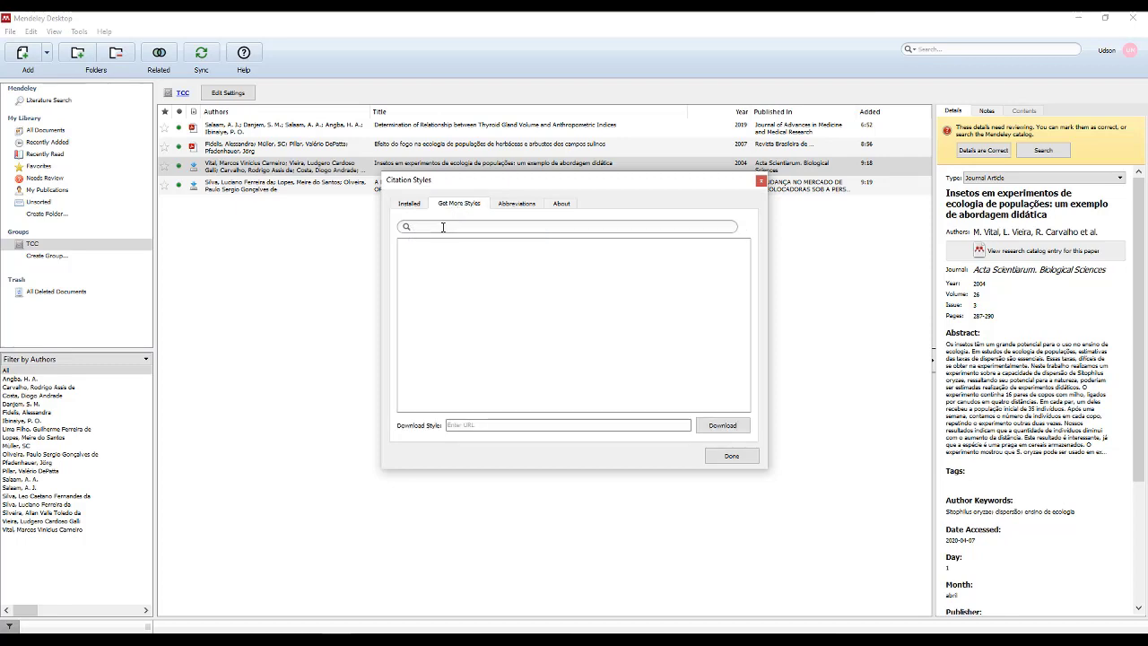
type("abn")
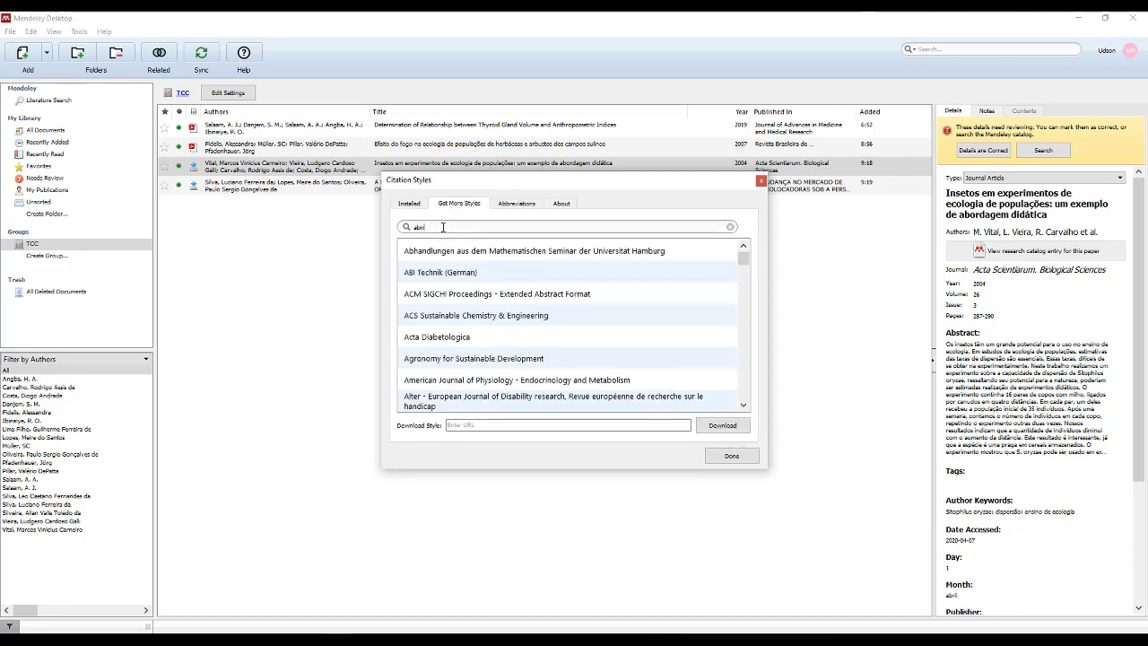
type("t")
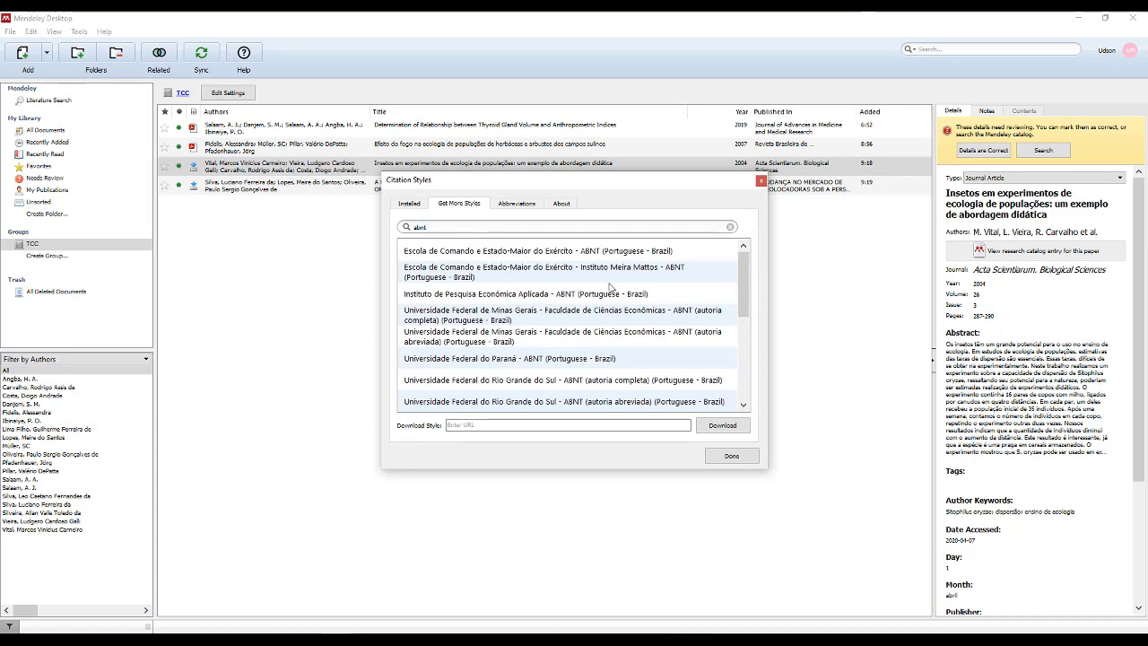
left_click(572, 259)
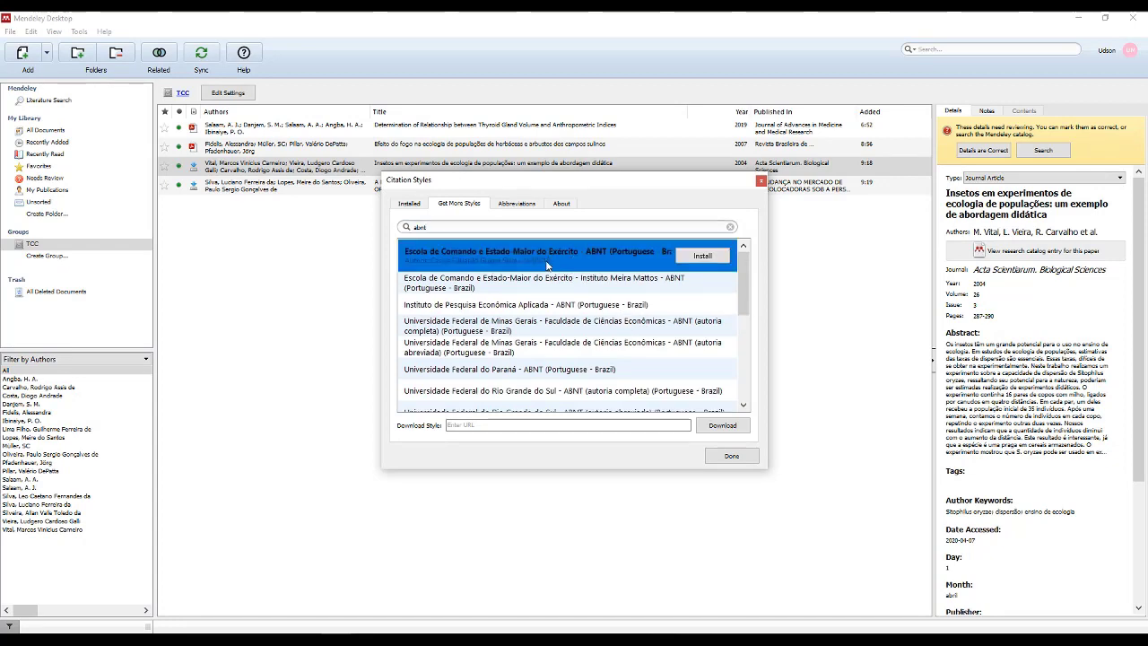
scroll(741, 311, "down", 2)
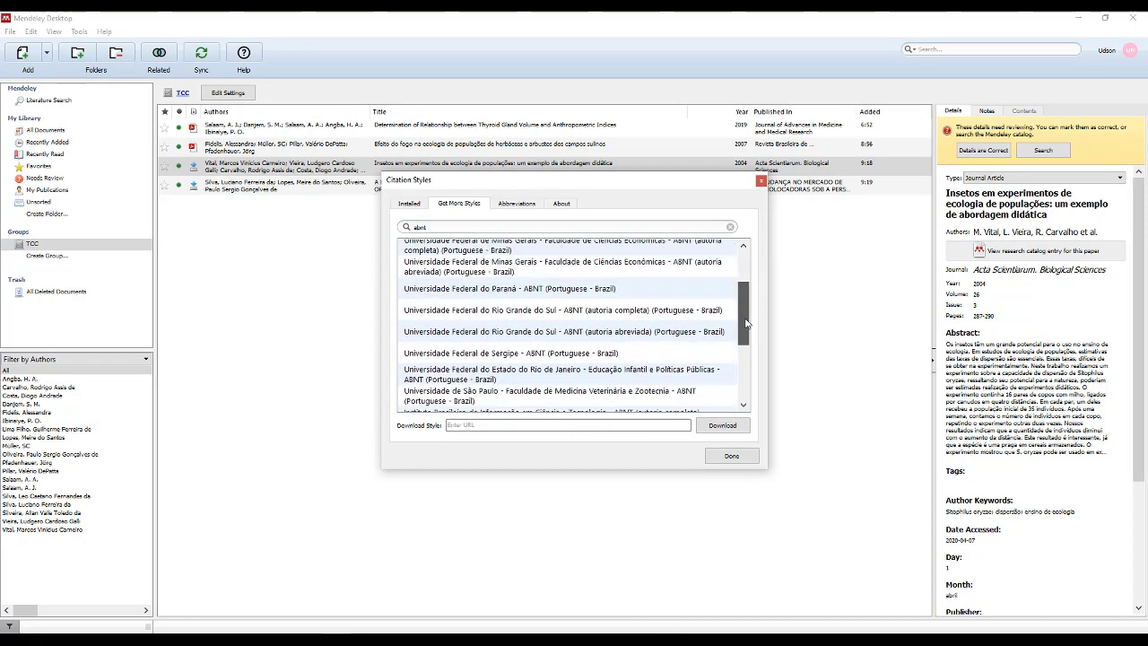
scroll(745, 335, "down", 1)
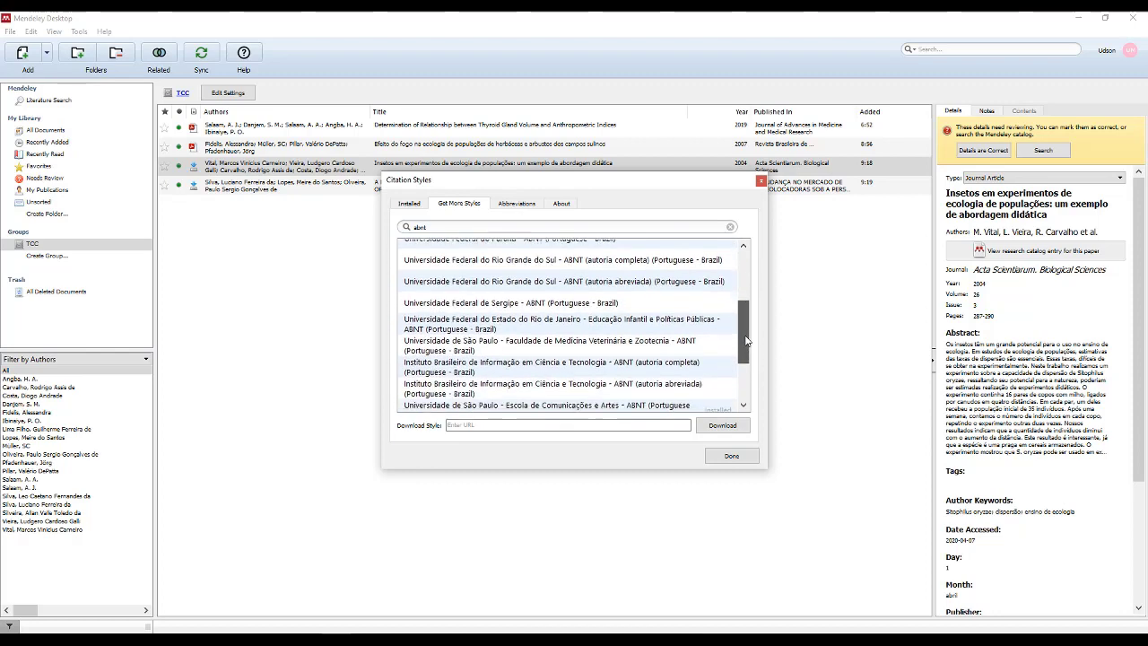
left_click(600, 343)
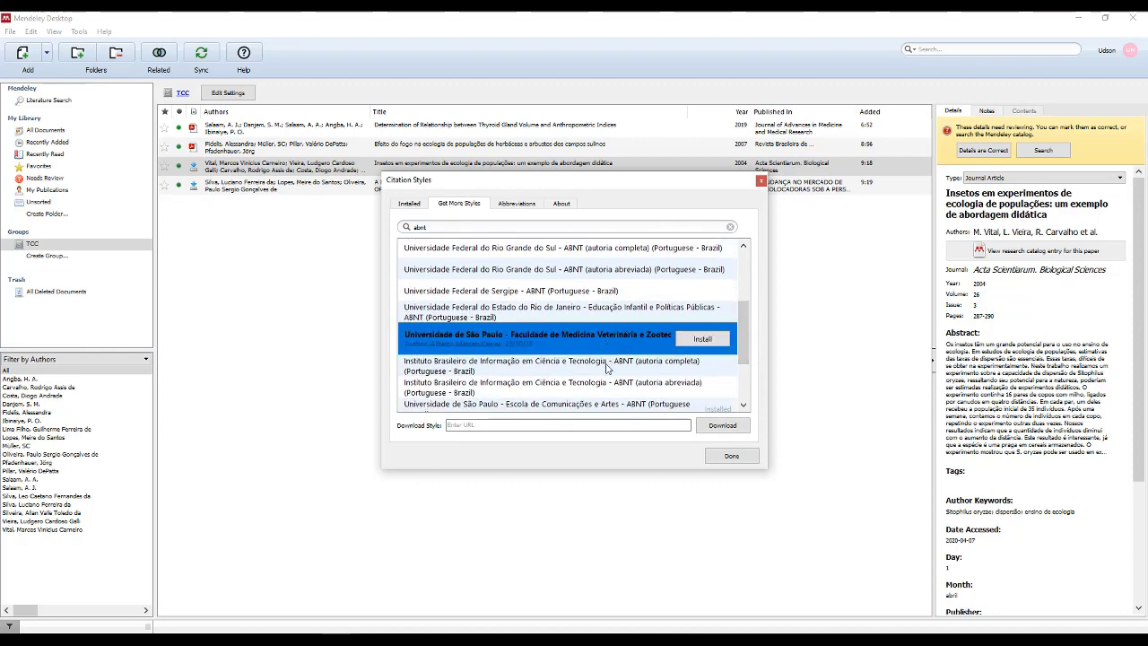
left_click(607, 363)
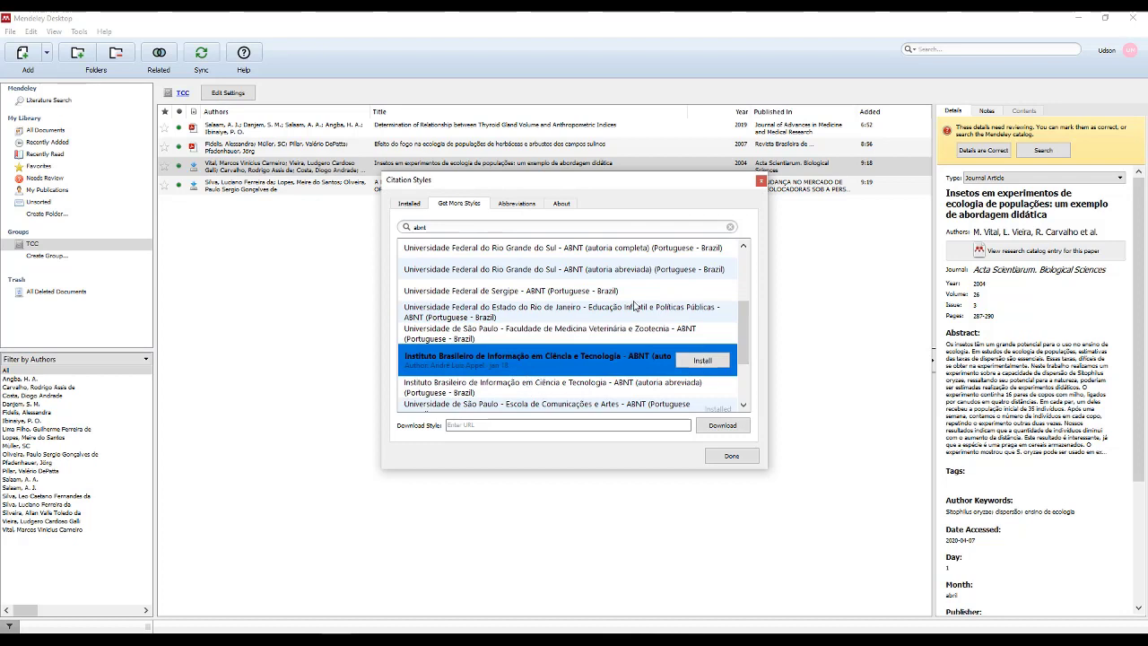
Set the installed "Universidade de São Paulo - Escola de Comunicações e Artes - ABNT" style as the citation style and return to Word.
left_click(406, 204)
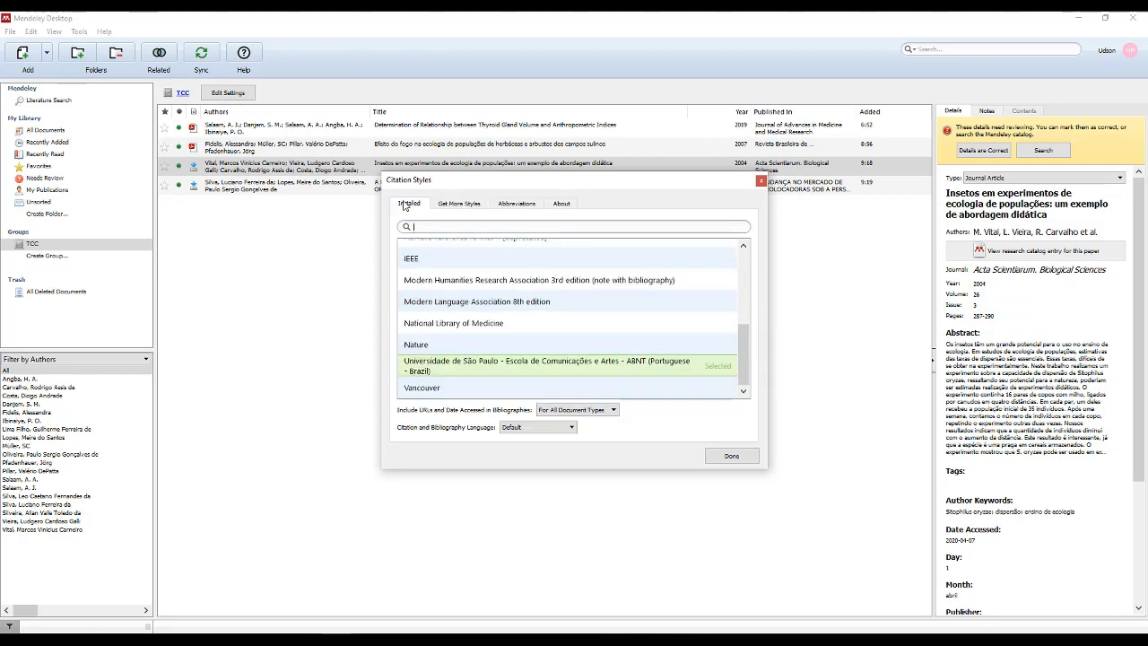
left_click(465, 368)
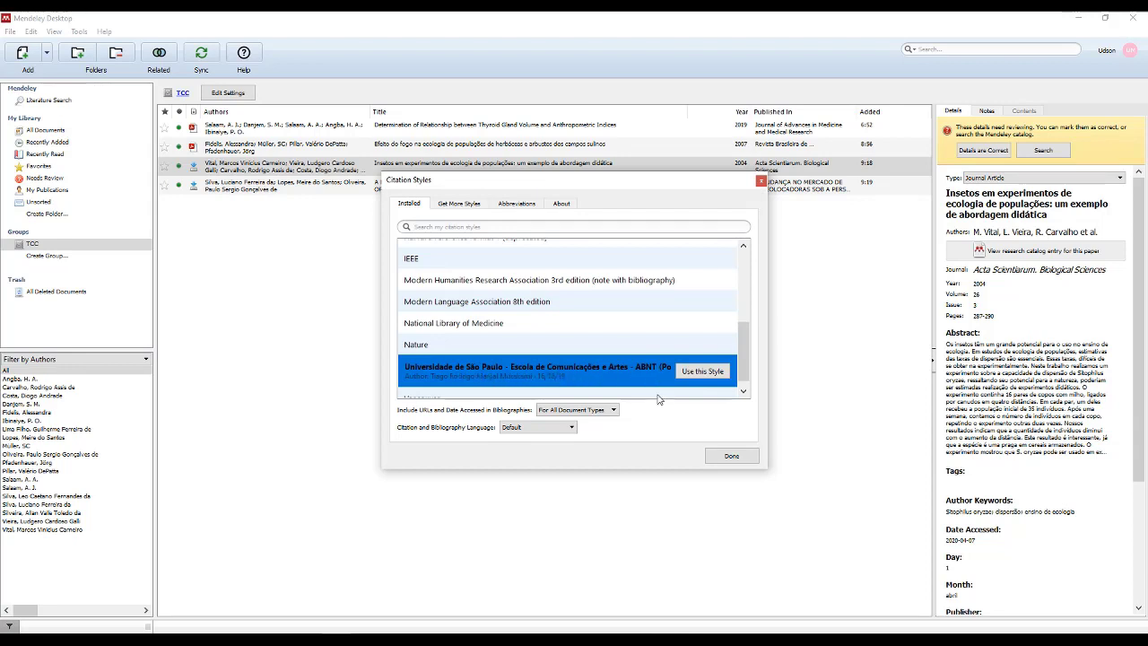
left_click(697, 372)
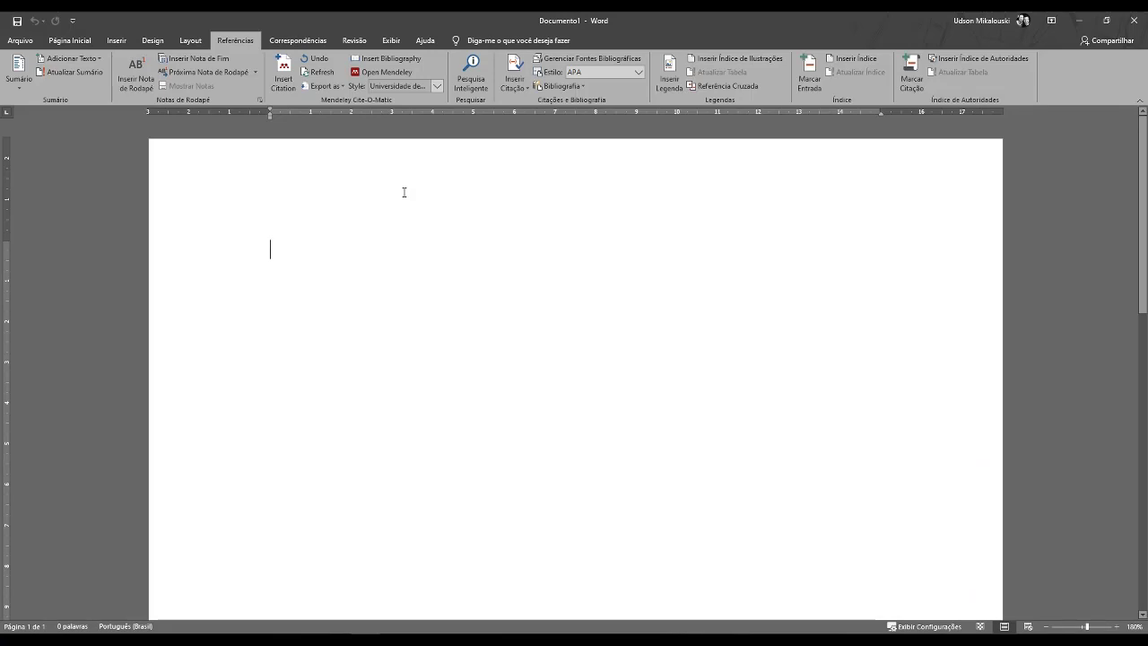
Write a placeholder paragraph of repeated "texto" and cite the TCC group's article "Determination of Relationship between Thyroid Gland Volume and Anthropometric Indices" before its period.
type("Texto texto texto texto texto texto texto texto texto texto texto texto texto texto texto texto texto texto texto texto texto texto texto texto texto texto texto texto texto texto texto texto texto texto texto texto texto texto texto texto texto texto texto texto texto texto texto texto texto texto texto texto texto texto texto texto texto texto texto .")
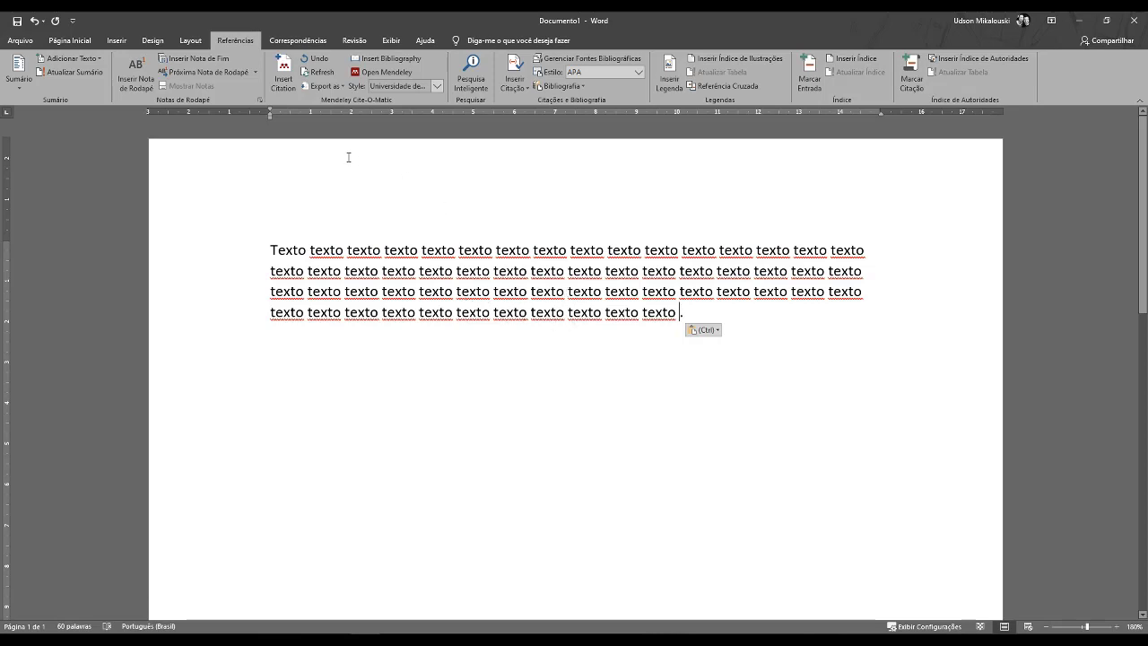
left_click(286, 90)
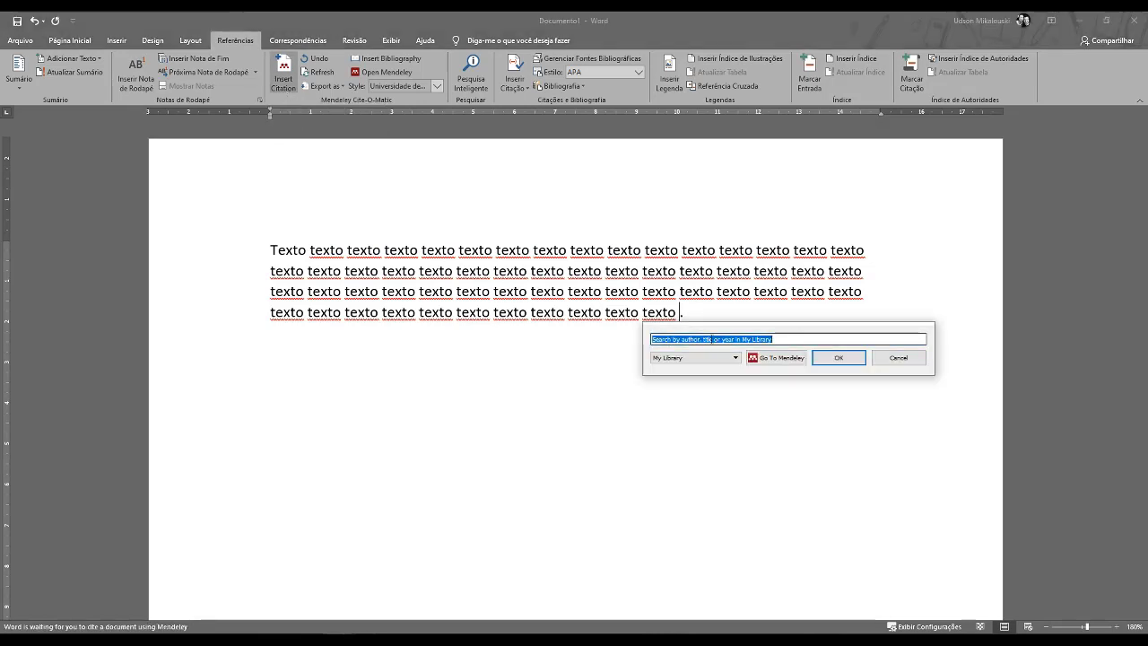
left_click(672, 359)
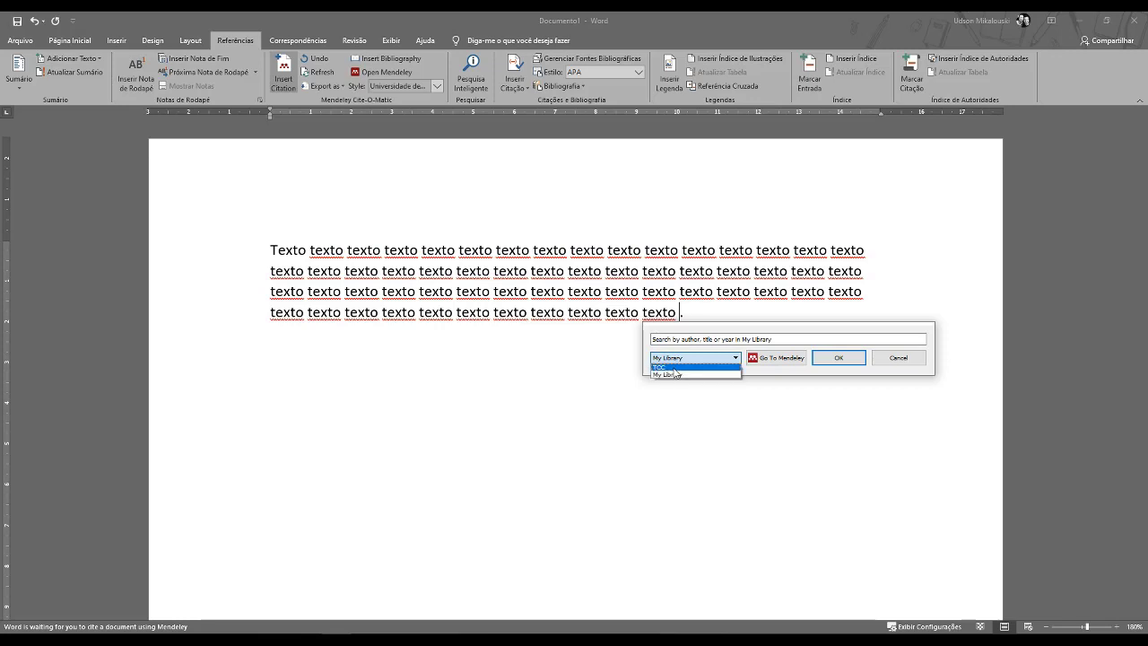
left_click(674, 367)
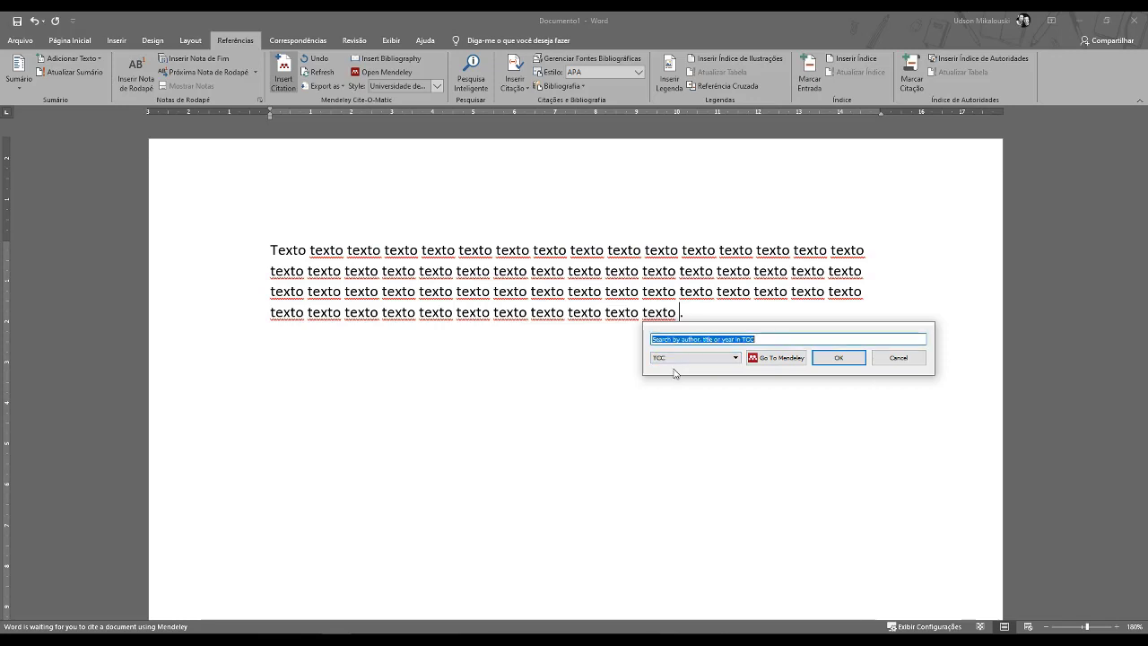
left_click(776, 358)
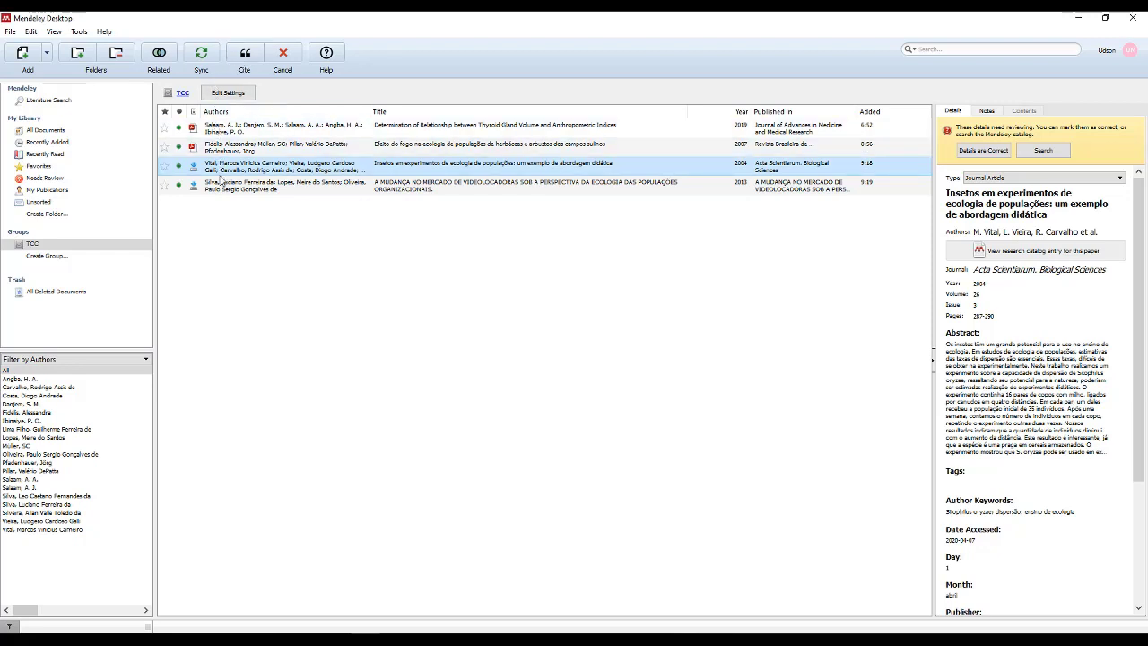
left_click(236, 134)
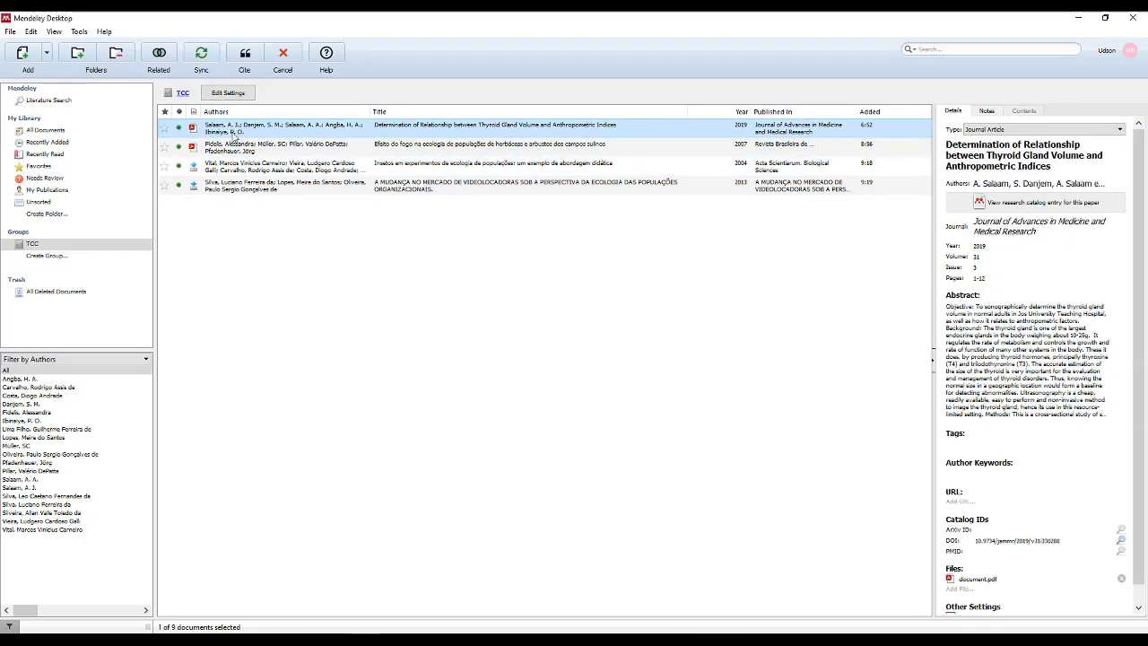
left_click(245, 56)
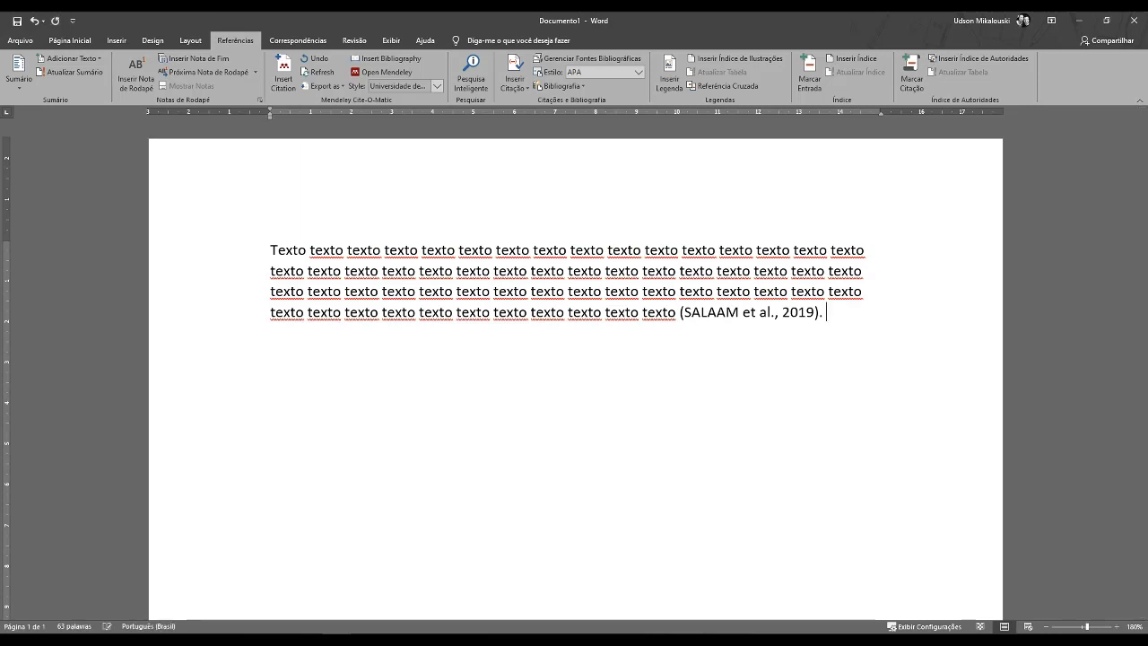
Add a second paragraph of repeated "texto" and cite the TCC group's "Efeito do fogo" and "A mudança no mercado de videolocadoras" articles together before its period.
key("Return")
type("Texto texto texto texto texto texto texto texto texto texto texto texto texto texto texto texto texto texto texto texto texto texto texto texto texto texto texto texto texto texto texto texto texto texto texto texto texto texto texto texto texto texto texto texto texto texto texto texto texto texto texto texto texto texto texto texto texto texto texto .")
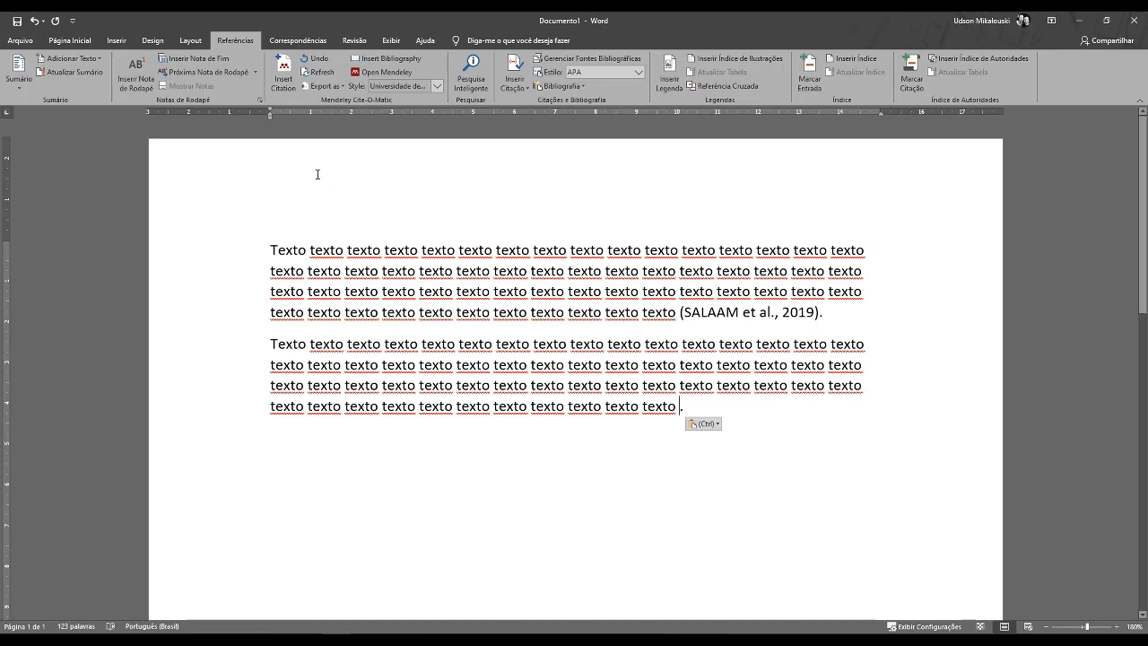
left_click(284, 87)
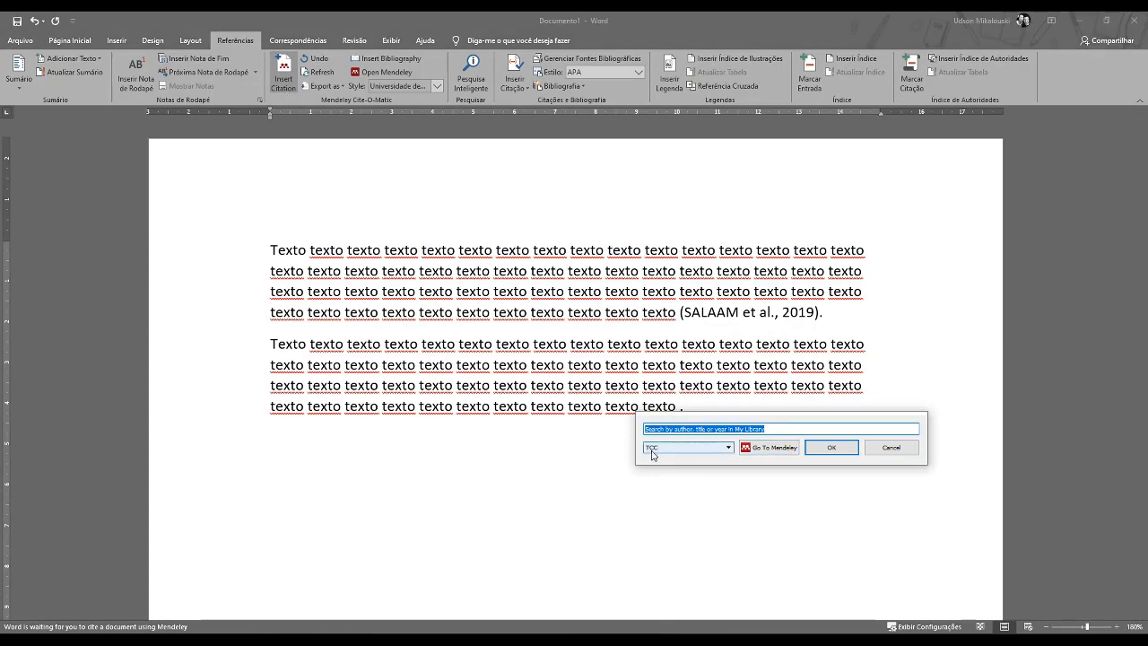
left_click(755, 453)
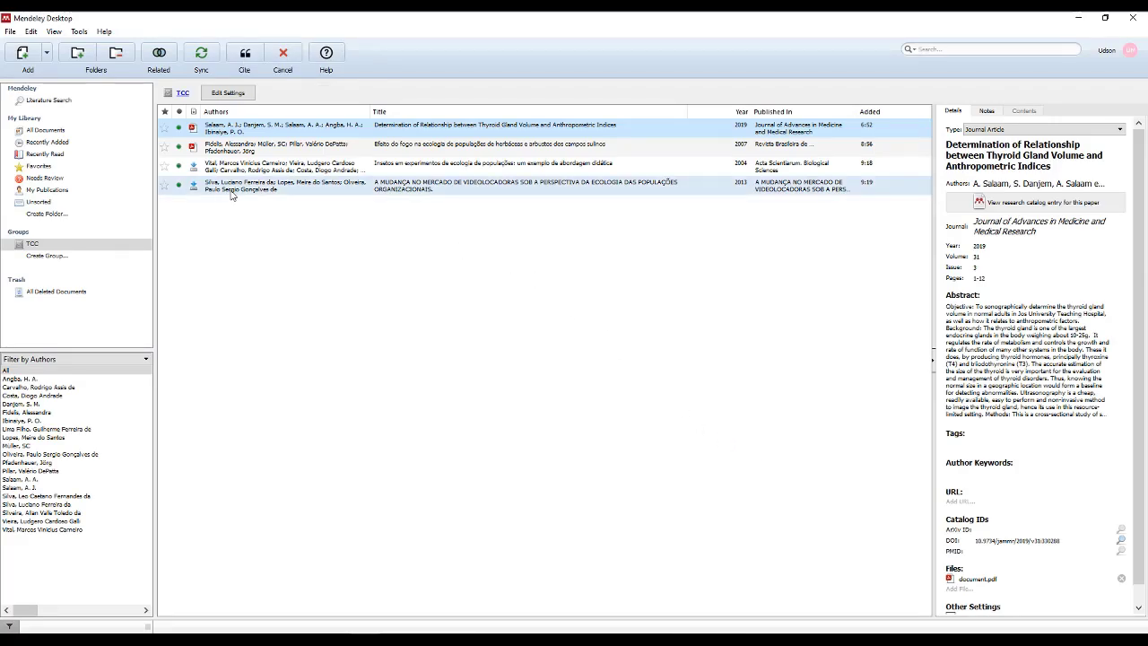
left_click(231, 192)
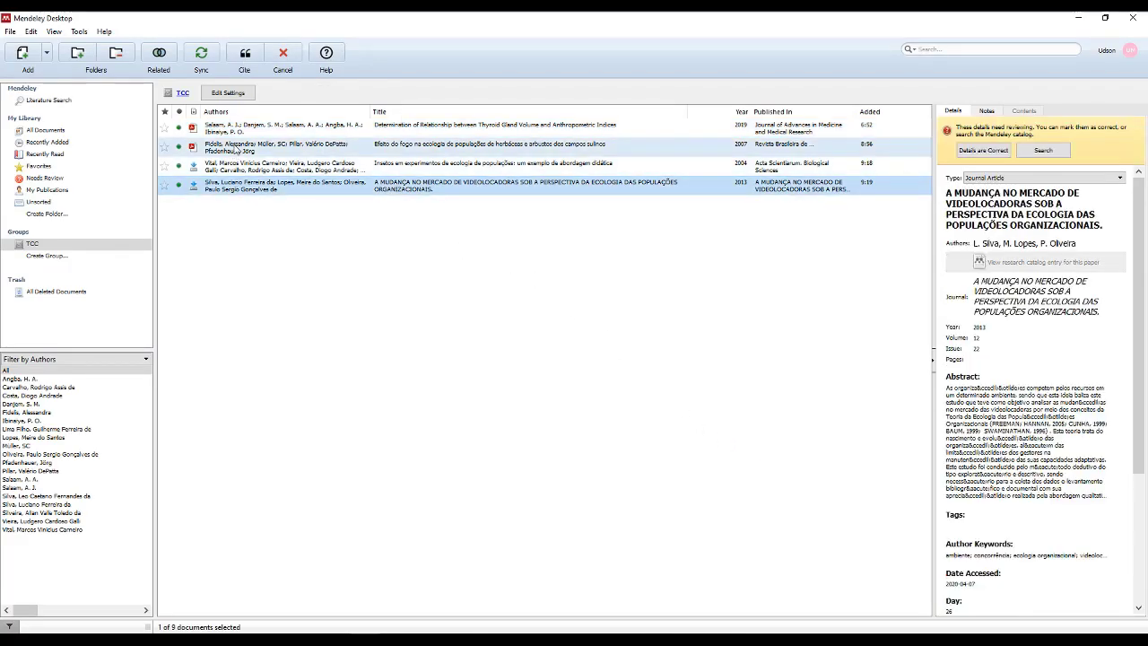
left_click(236, 155)
left_click(236, 189)
left_click(237, 149)
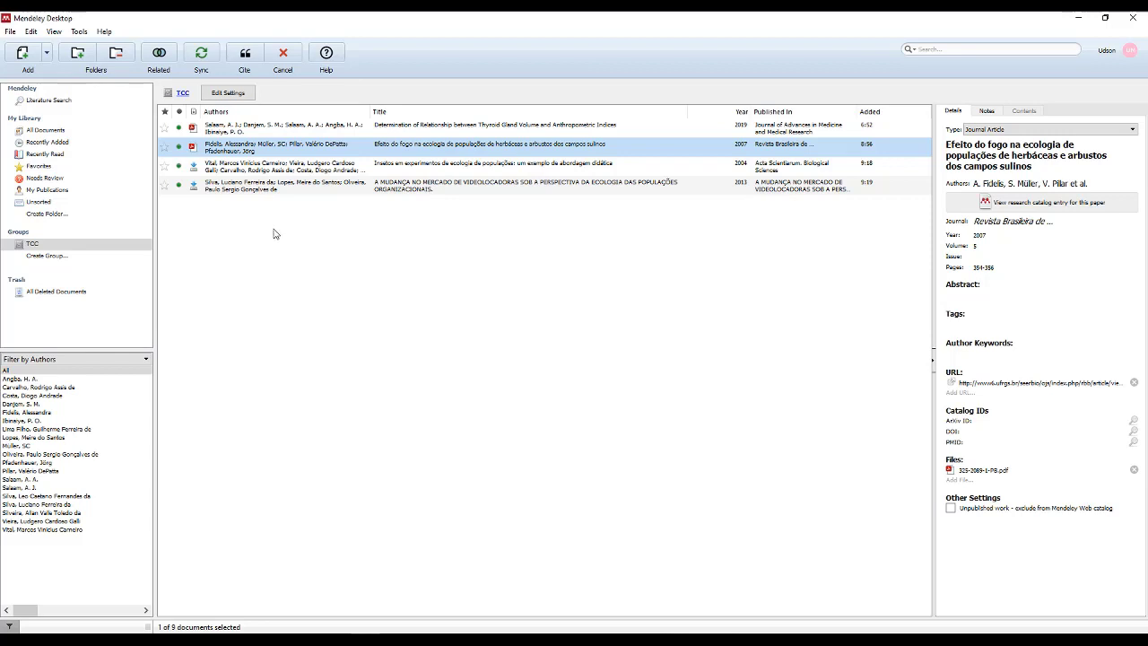
left_click(247, 190, "ctrl")
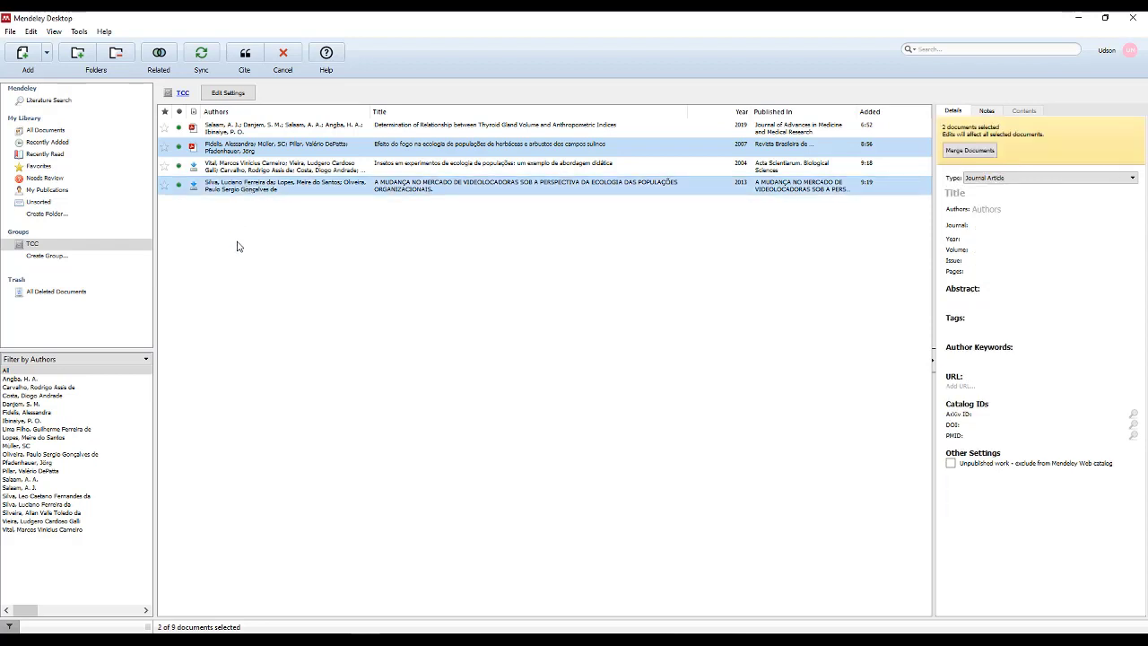
left_click(244, 52)
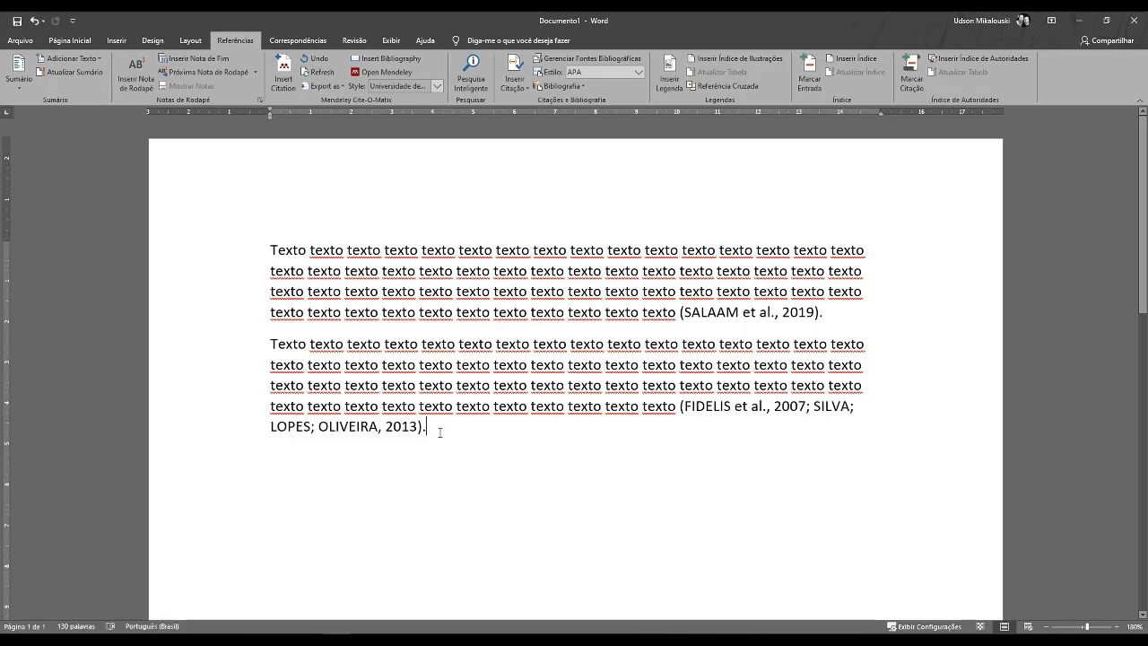
Add the heading "Referências" below the second paragraph, leaving a blank line above it and starting a new line after it.
key("Return")
key("Return")
type("Refer")
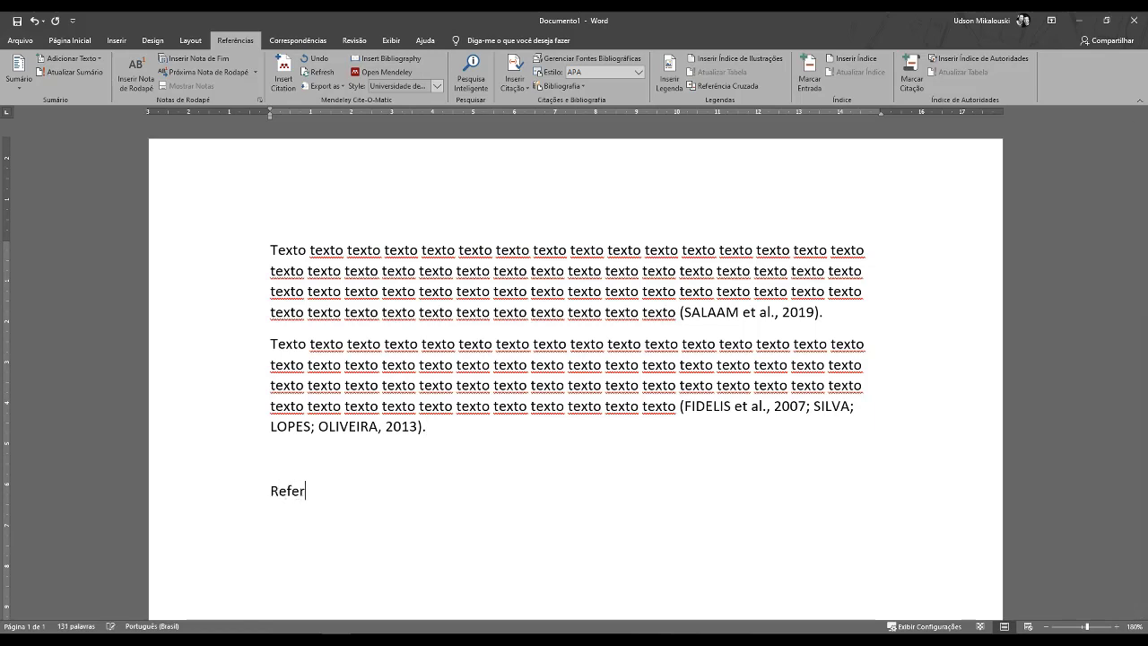
type("ências")
key("Return")
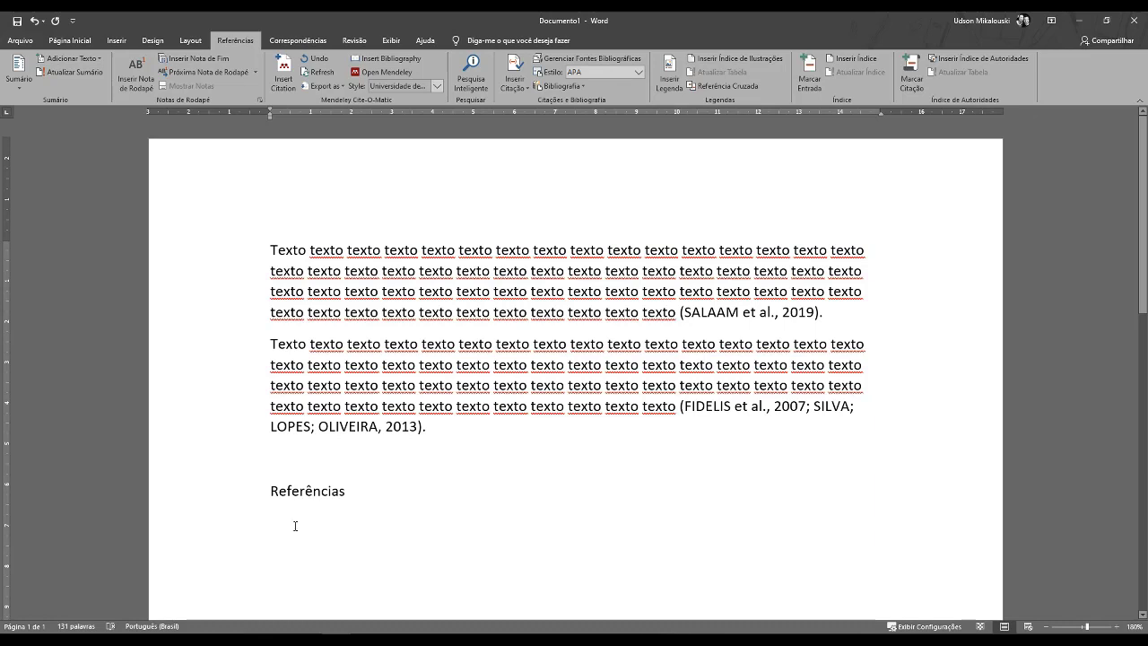
Insert the Mendeley bibliography below the "Referências" heading and review its entries against the citations in the text.
left_click_drag(350, 491, 269, 495)
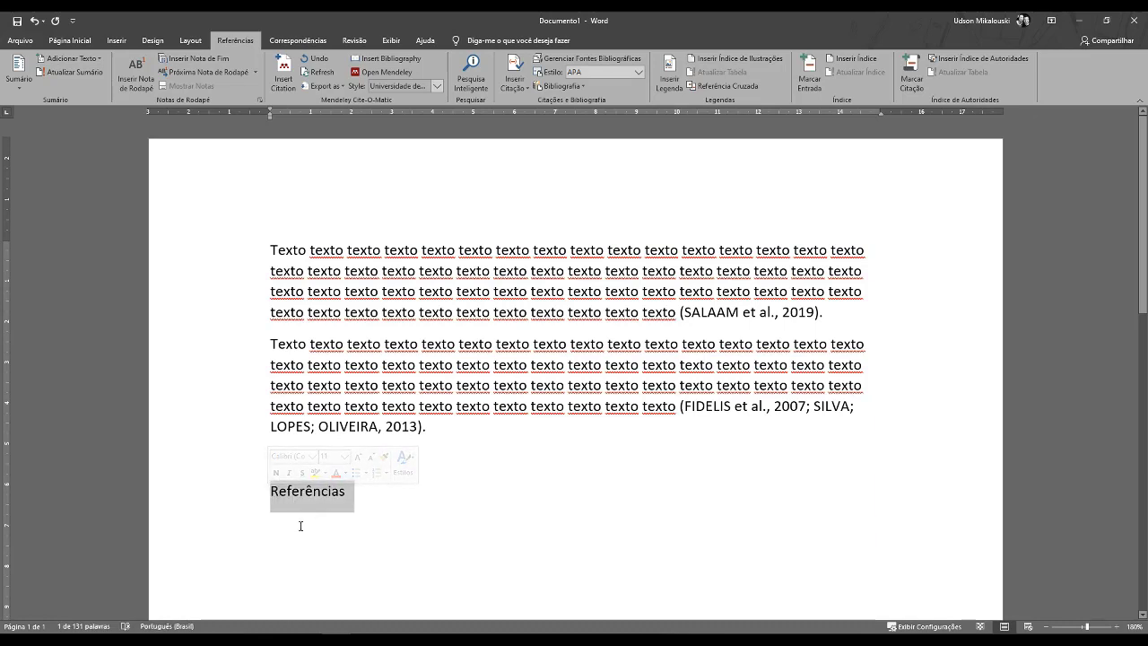
left_click(283, 530)
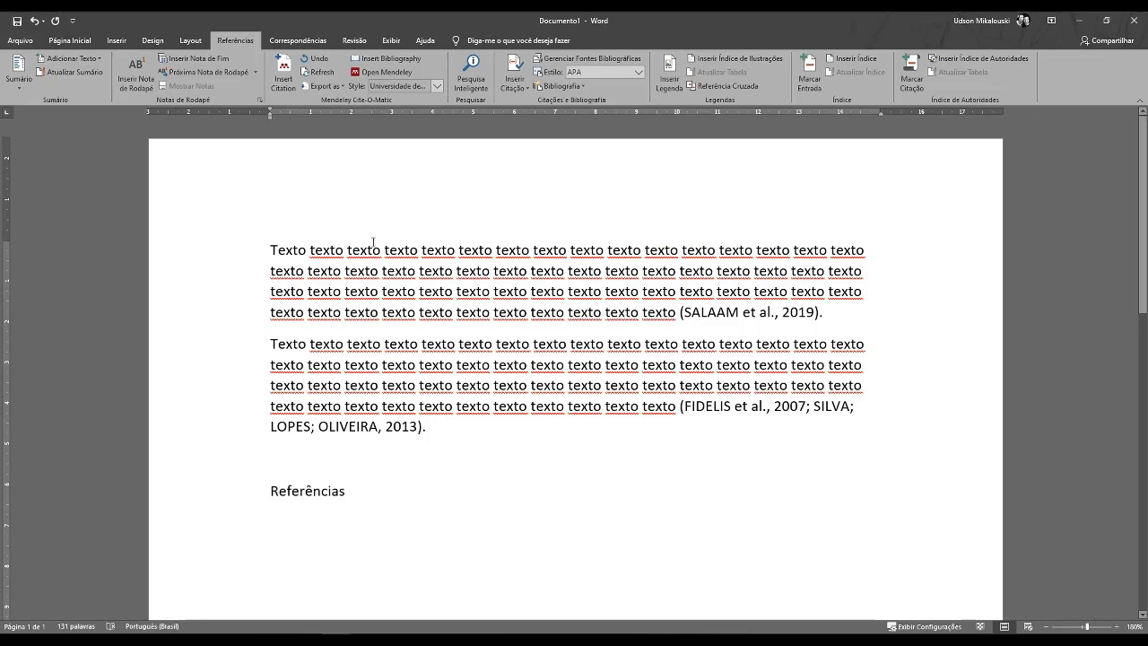
left_click(387, 60)
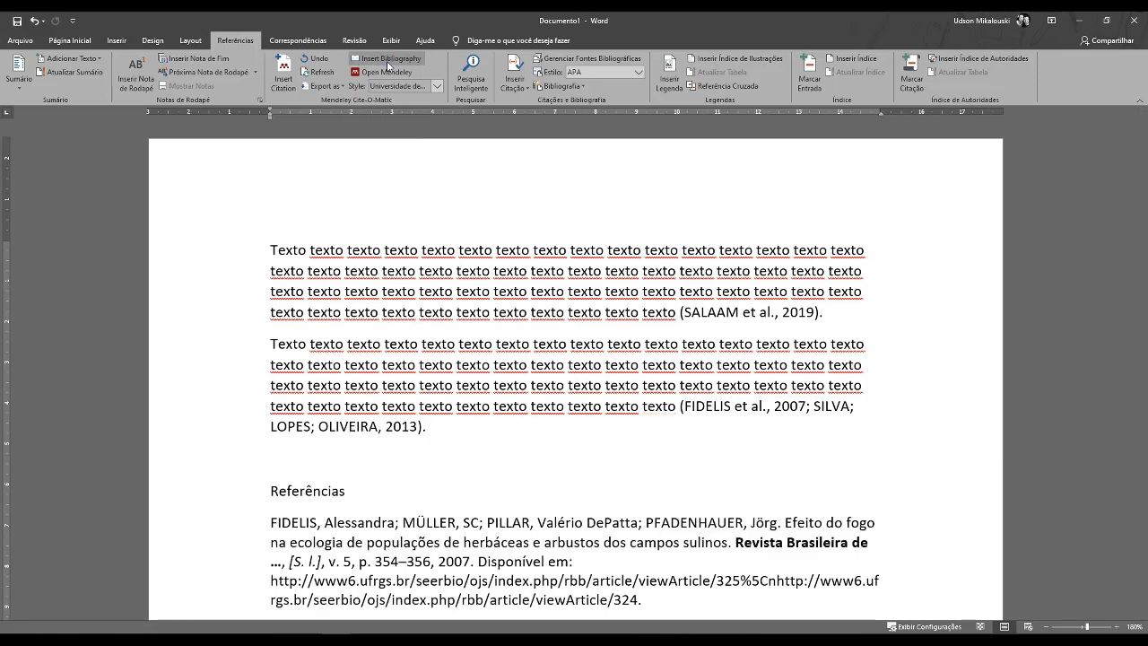
scroll(373, 378, "down", 4)
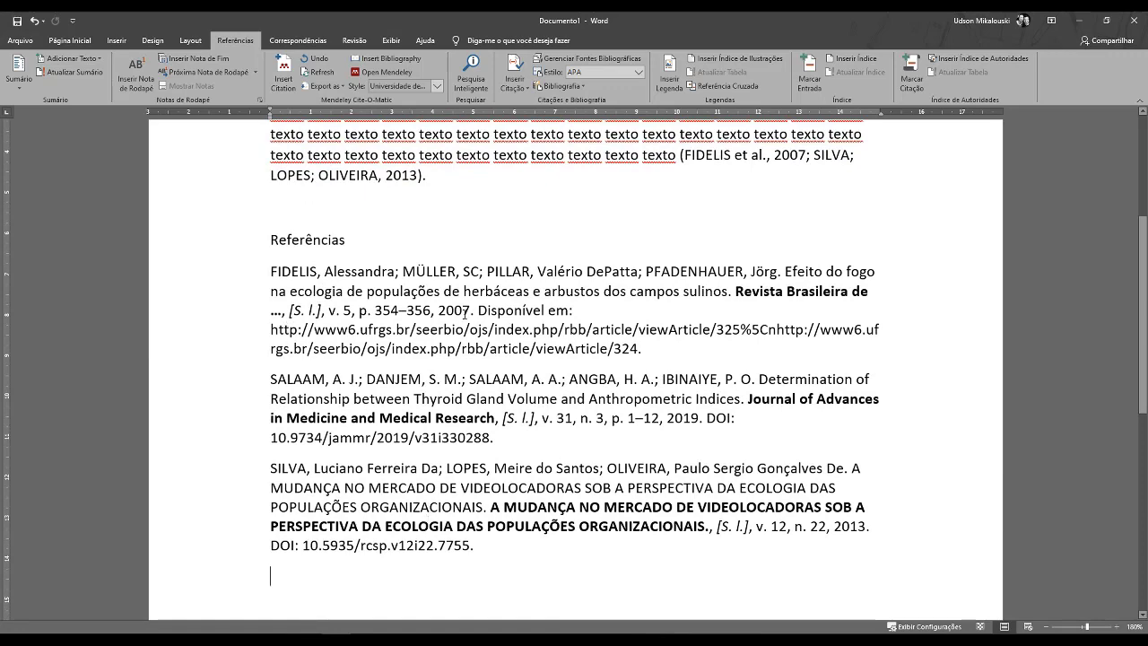
double_click(529, 309)
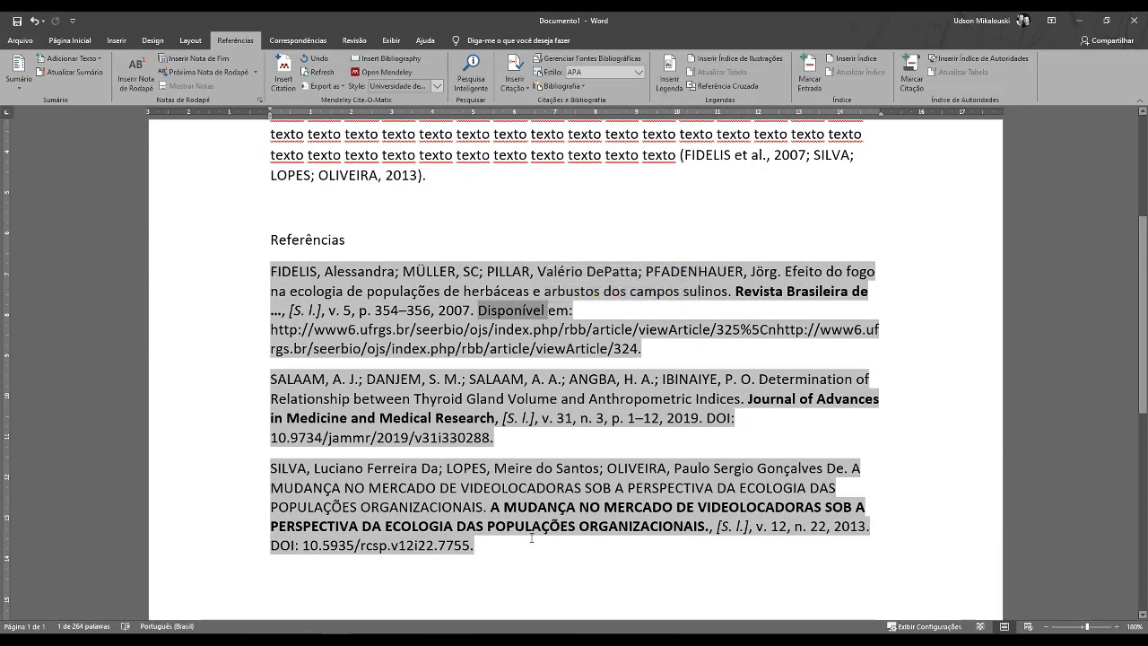
left_click(528, 575)
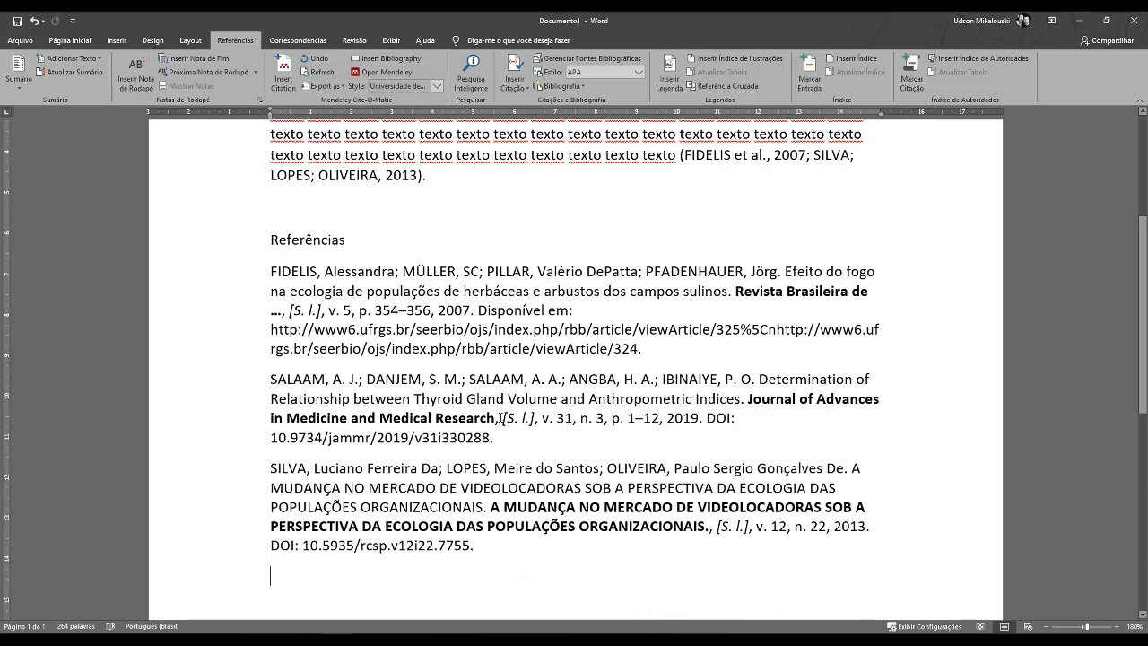
scroll(438, 438, "up", 5)
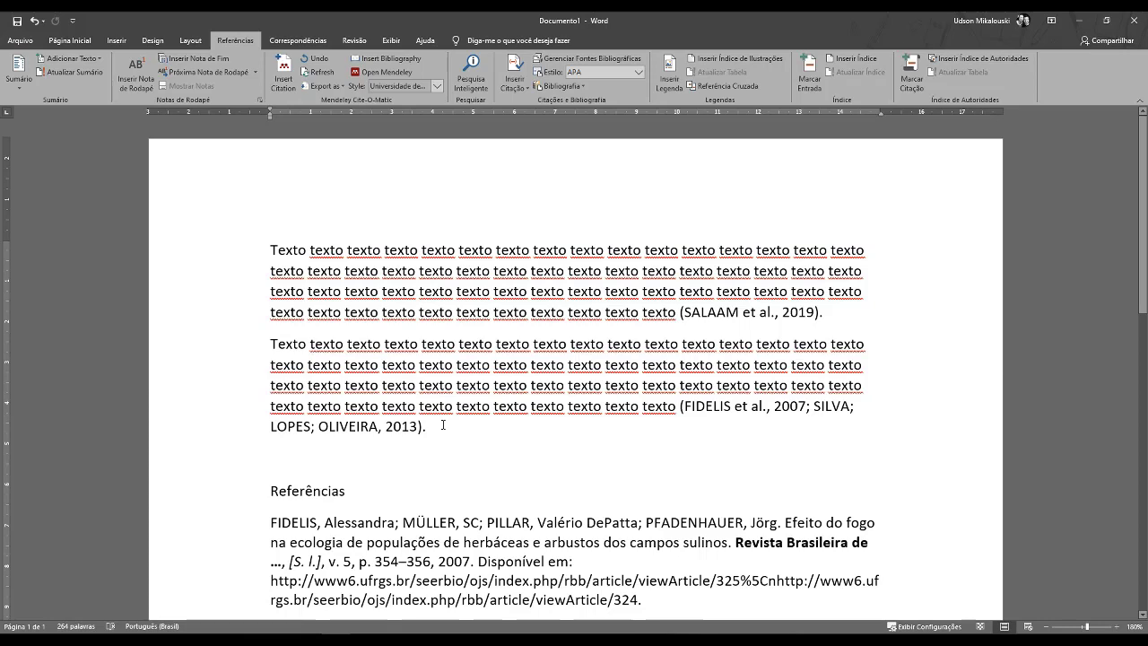
scroll(415, 433, "down", 2)
scroll(538, 387, "up", 2)
Try the American Political Science Association citation style, review the reformatted references, and restore the Universidade de São Paulo ABNT style.
left_click(437, 86)
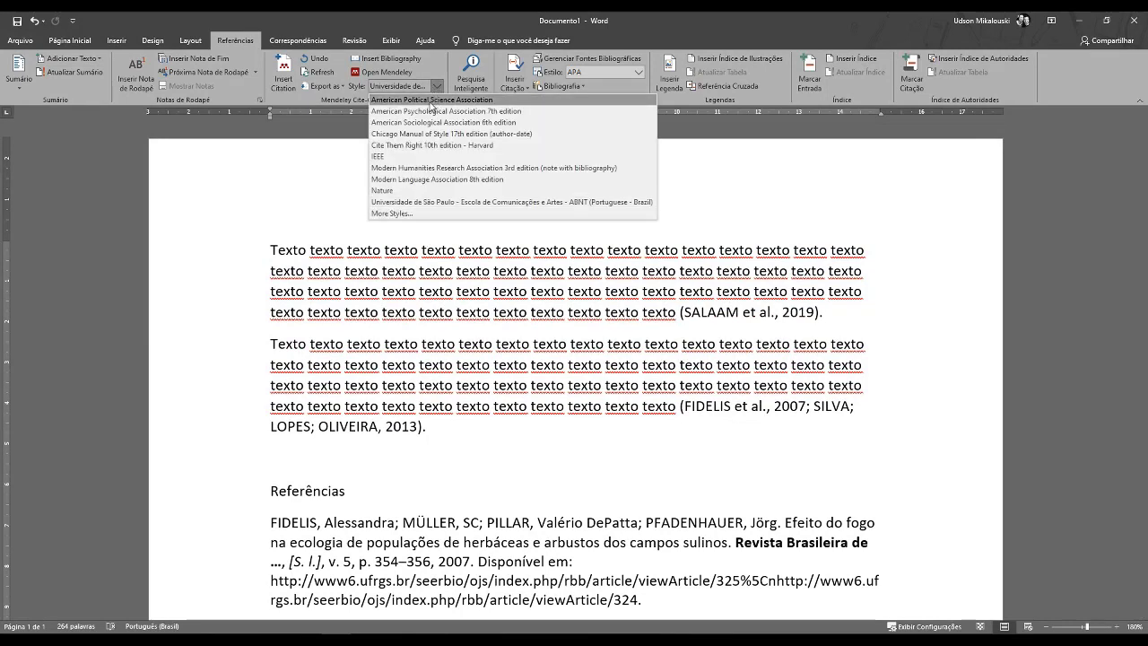
left_click(430, 101)
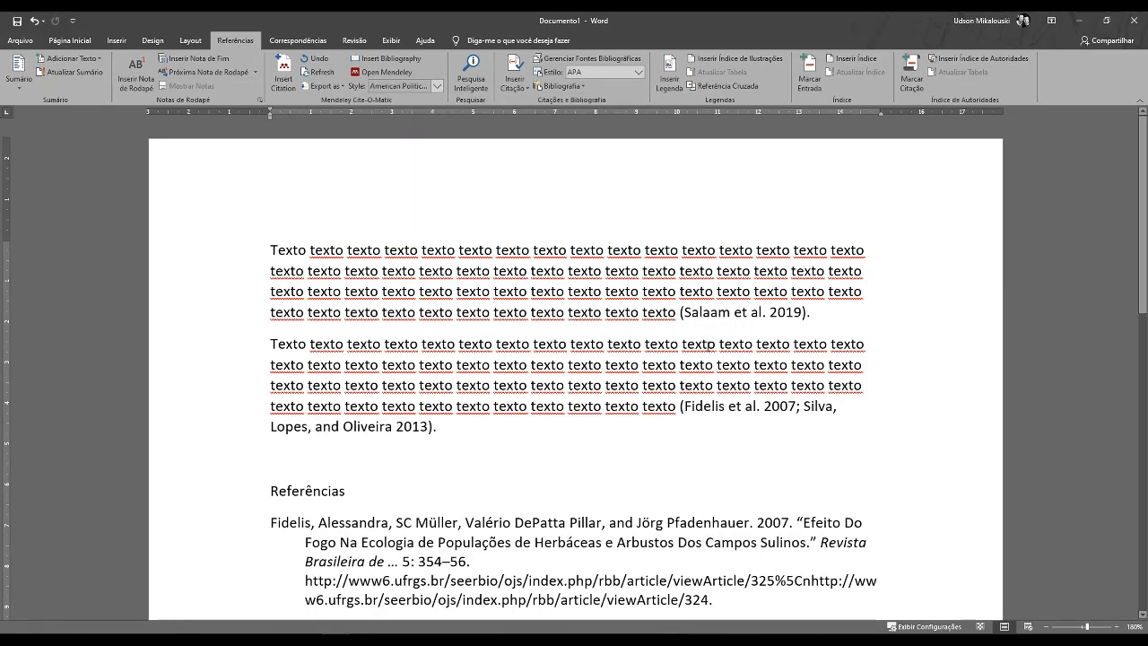
scroll(646, 395, "down", 4)
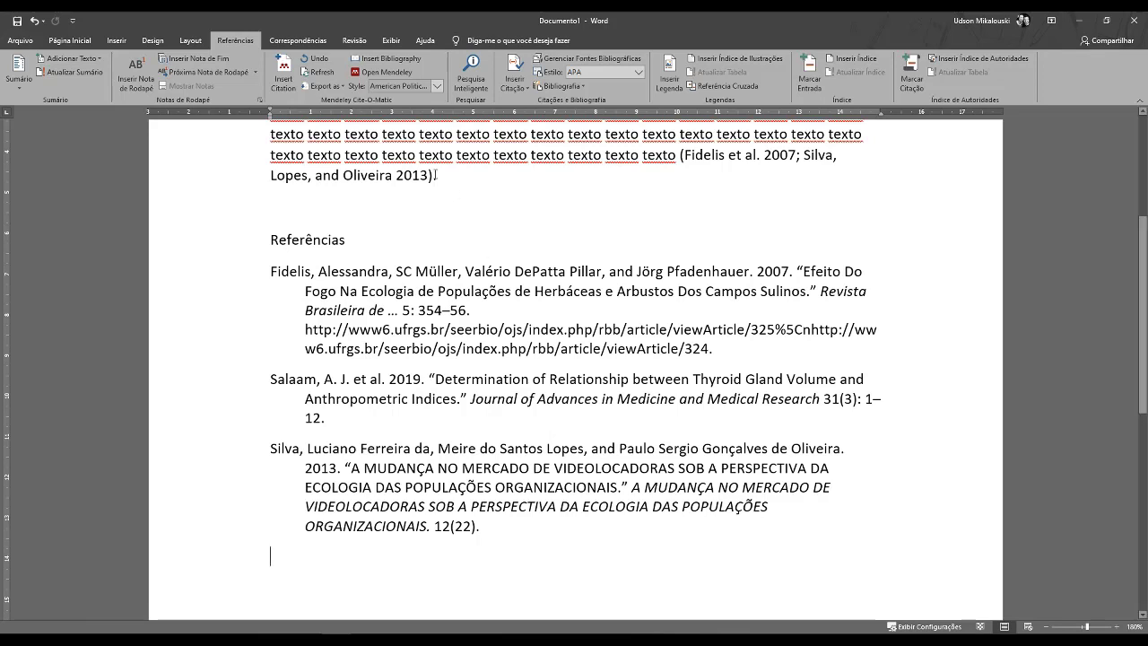
left_click(437, 87)
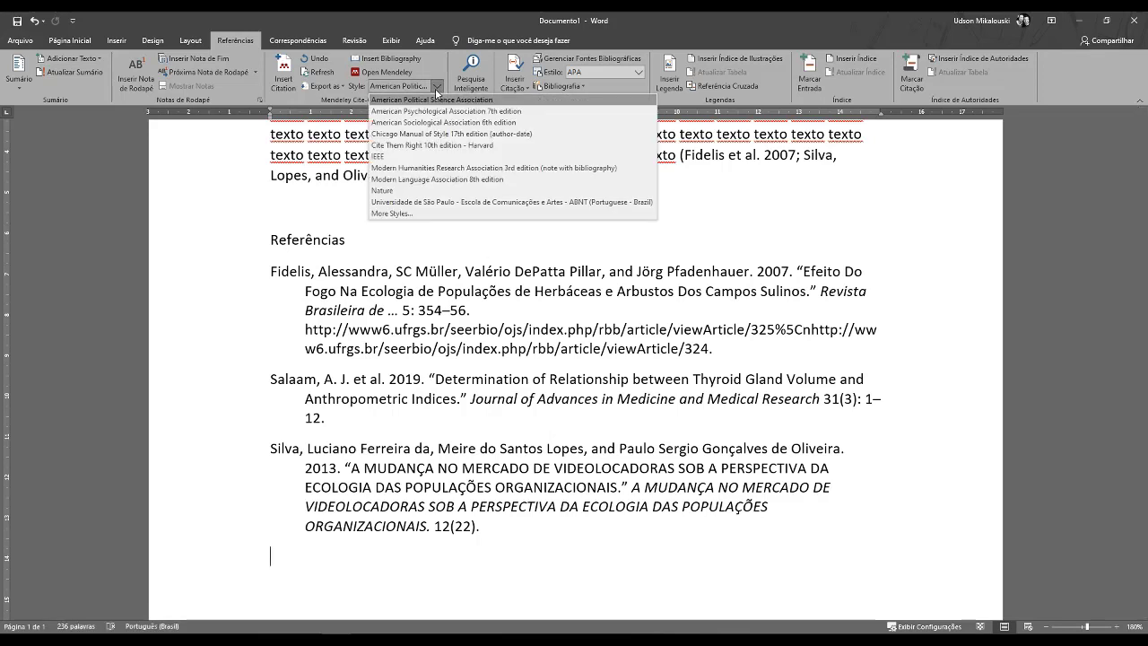
left_click(448, 202)
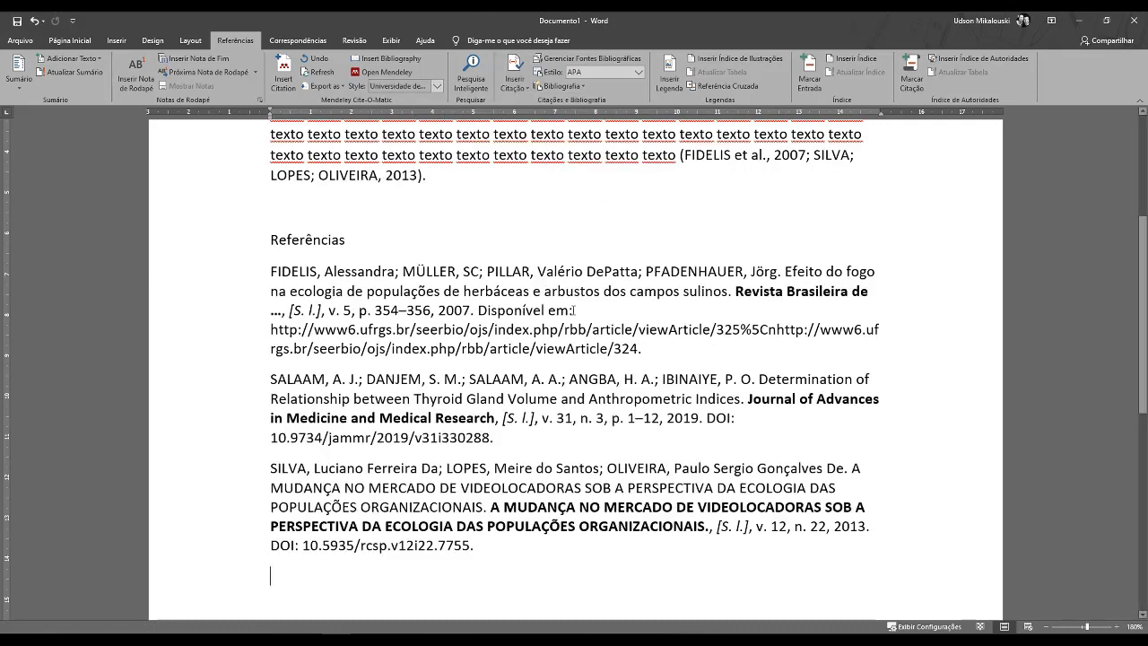
Open Mendeley's additional citation styles, review the ABNT styles offered for installation, and return to the references in Word.
left_click(436, 87)
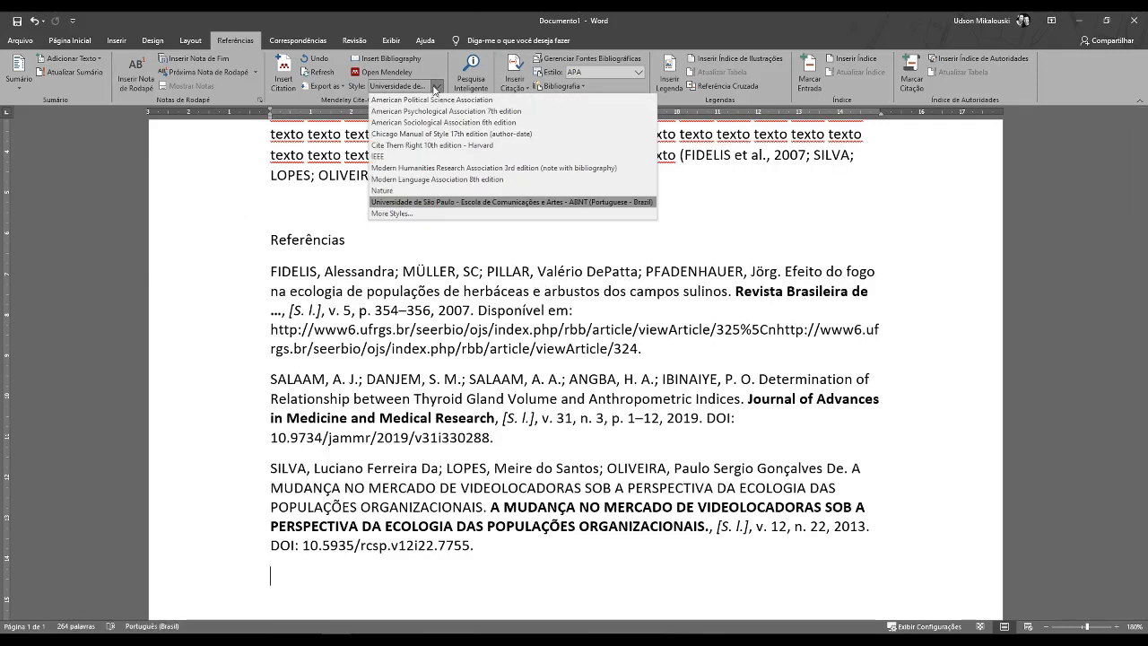
left_click(394, 214)
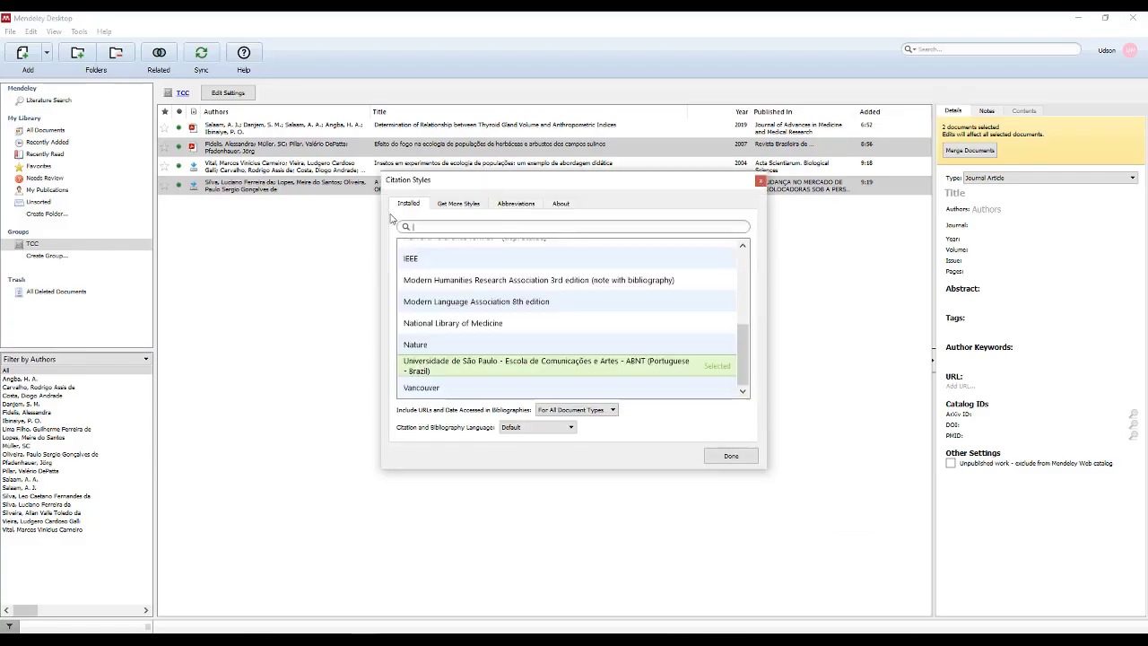
left_click(456, 204)
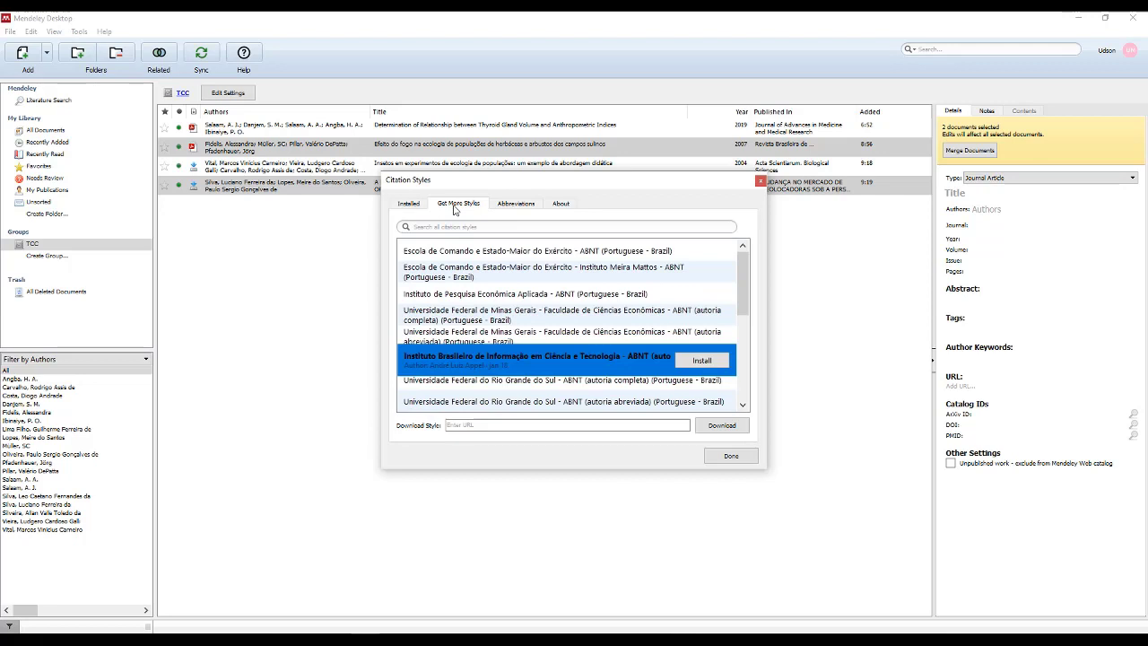
left_click(445, 229)
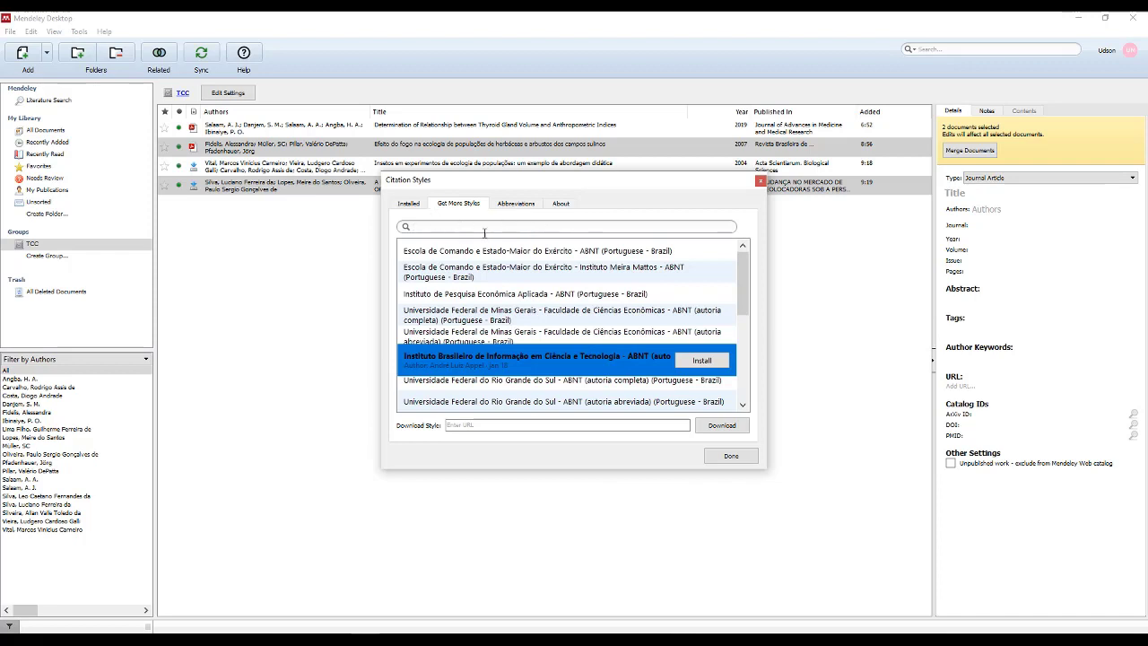
left_click(696, 362)
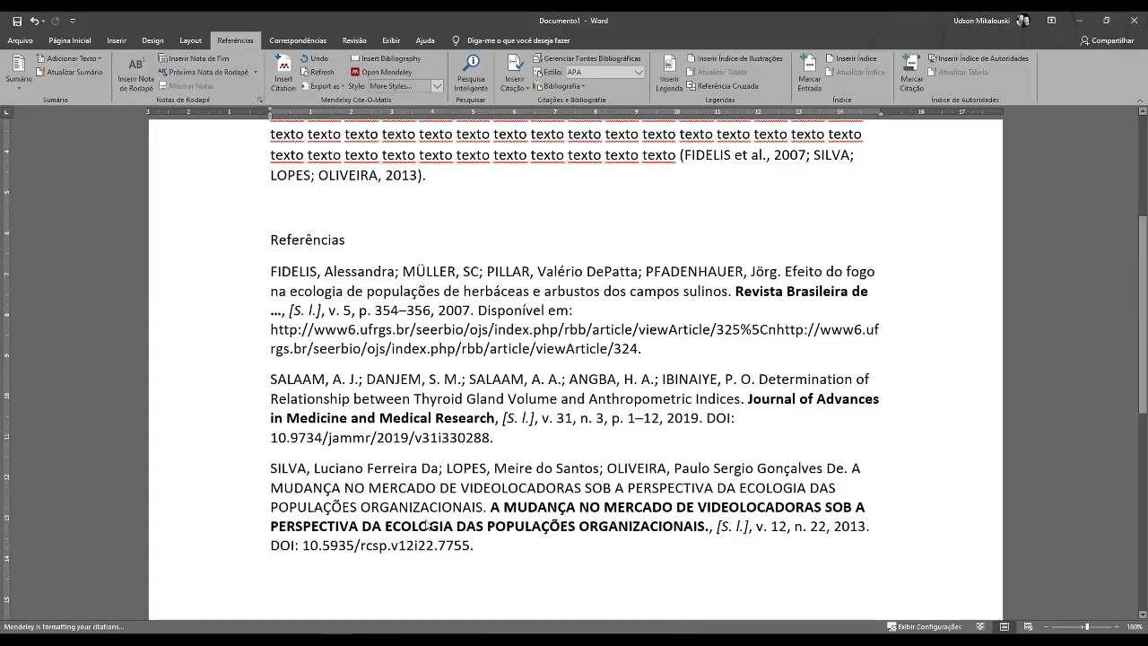
scroll(428, 526, "up", 2)
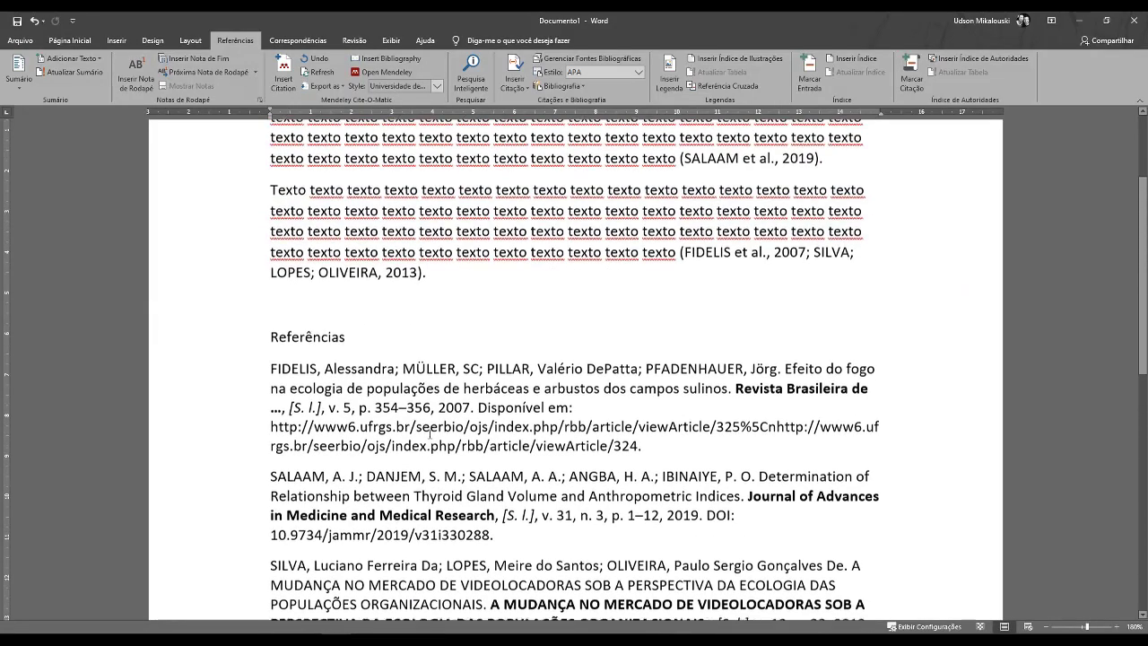